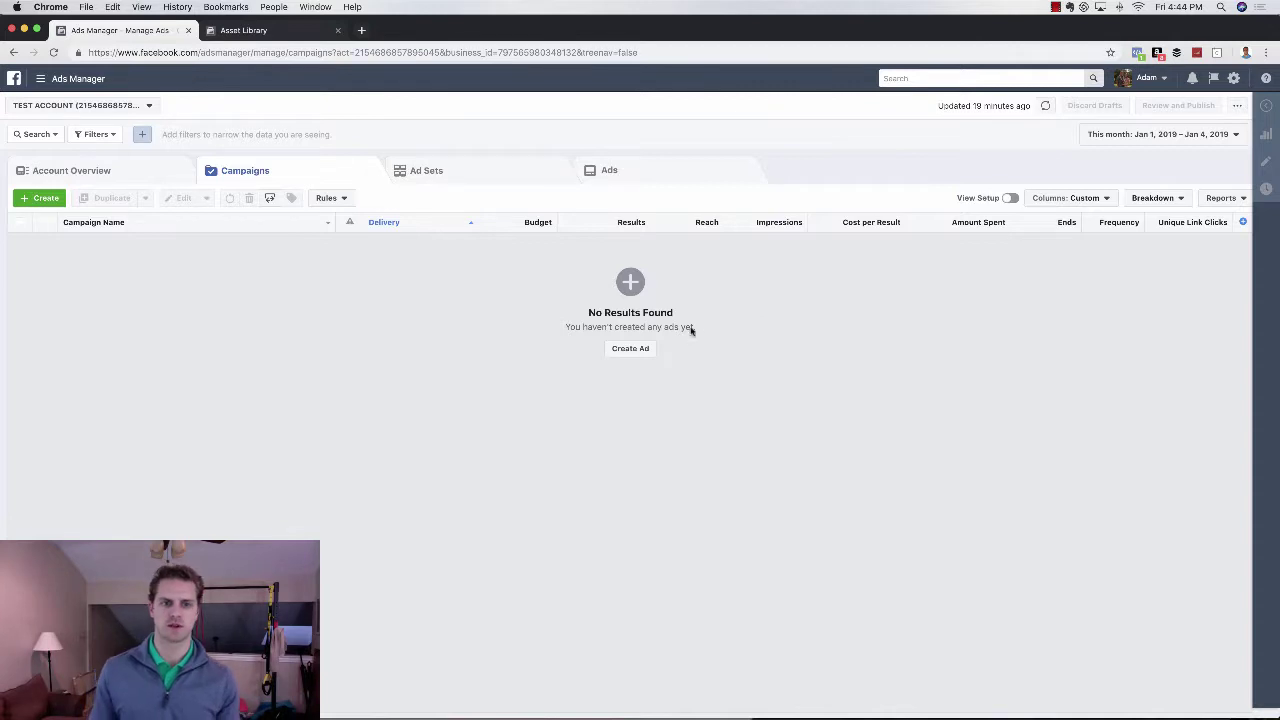
# Step: Start a new ad, dismiss the resume-draft prompt, and choose Create New Campaign
pyautogui.click(636, 350)
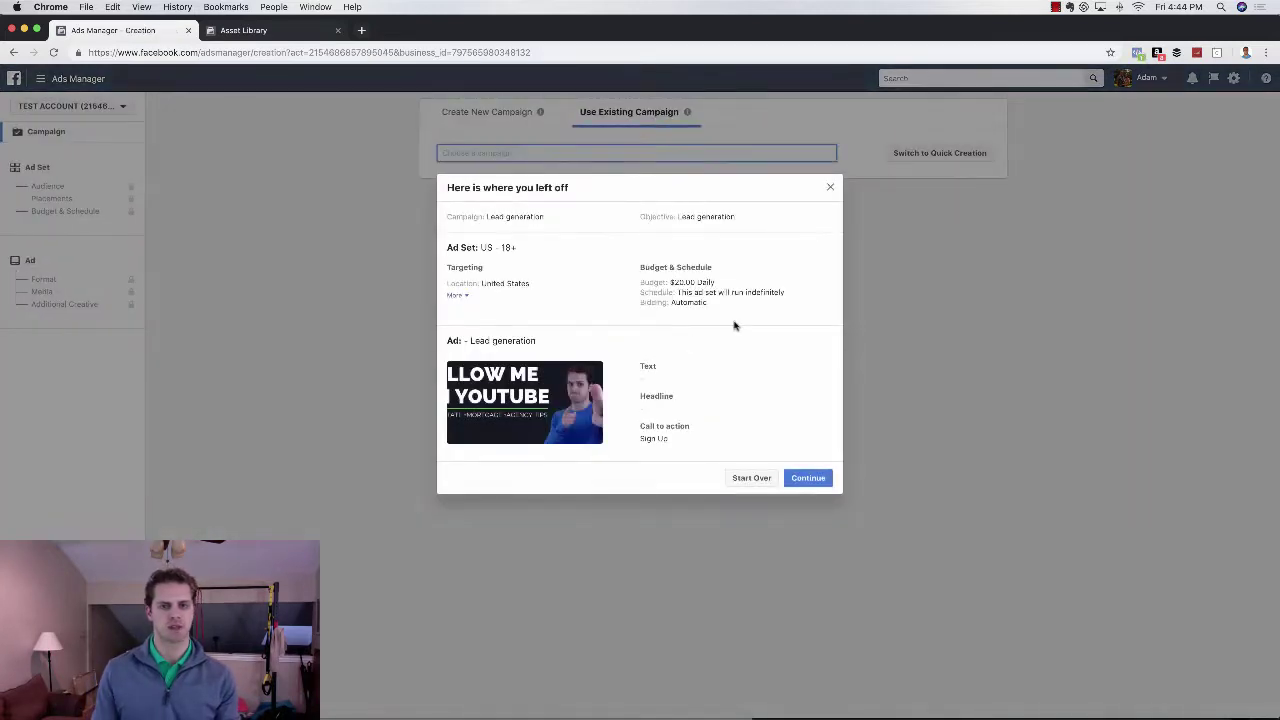
pyautogui.click(830, 187)
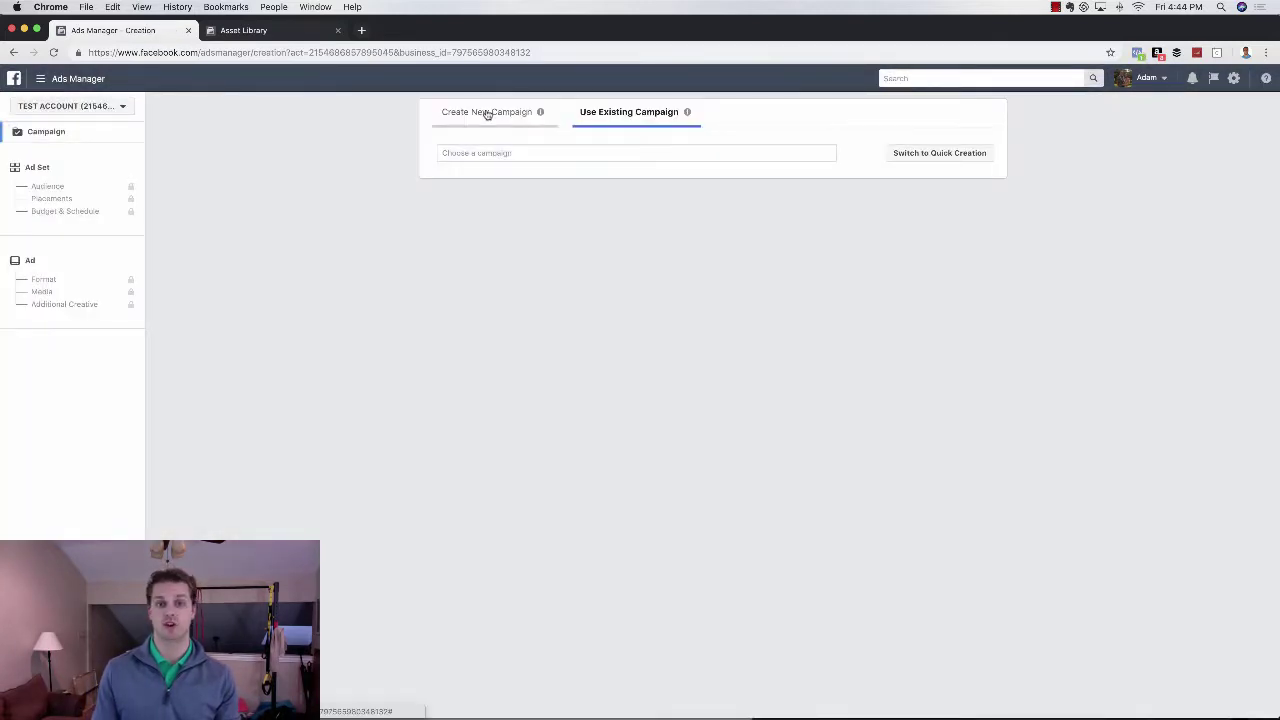
pyautogui.click(487, 114)
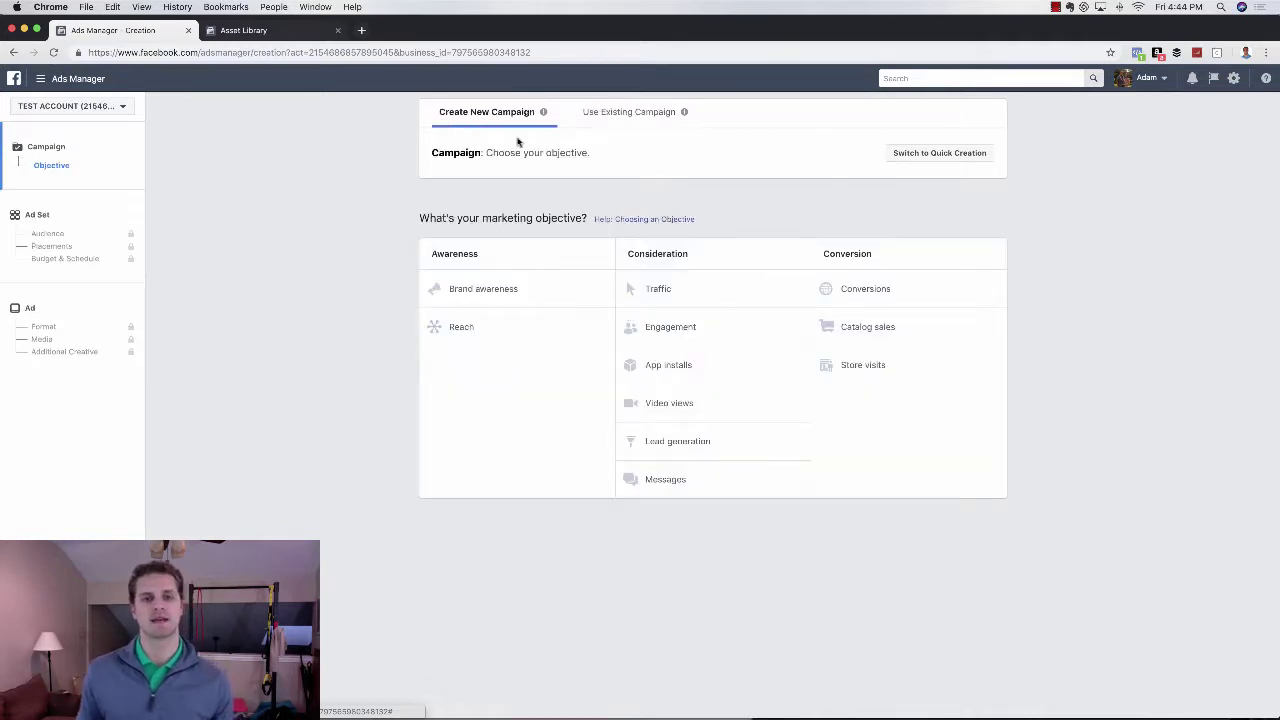
# Step: Pick the Lead generation objective, name the campaign 'Lead Gen Example | LF - 1/4/2019', and continue
pyautogui.click(676, 444)
pyautogui.click(1055, 7)
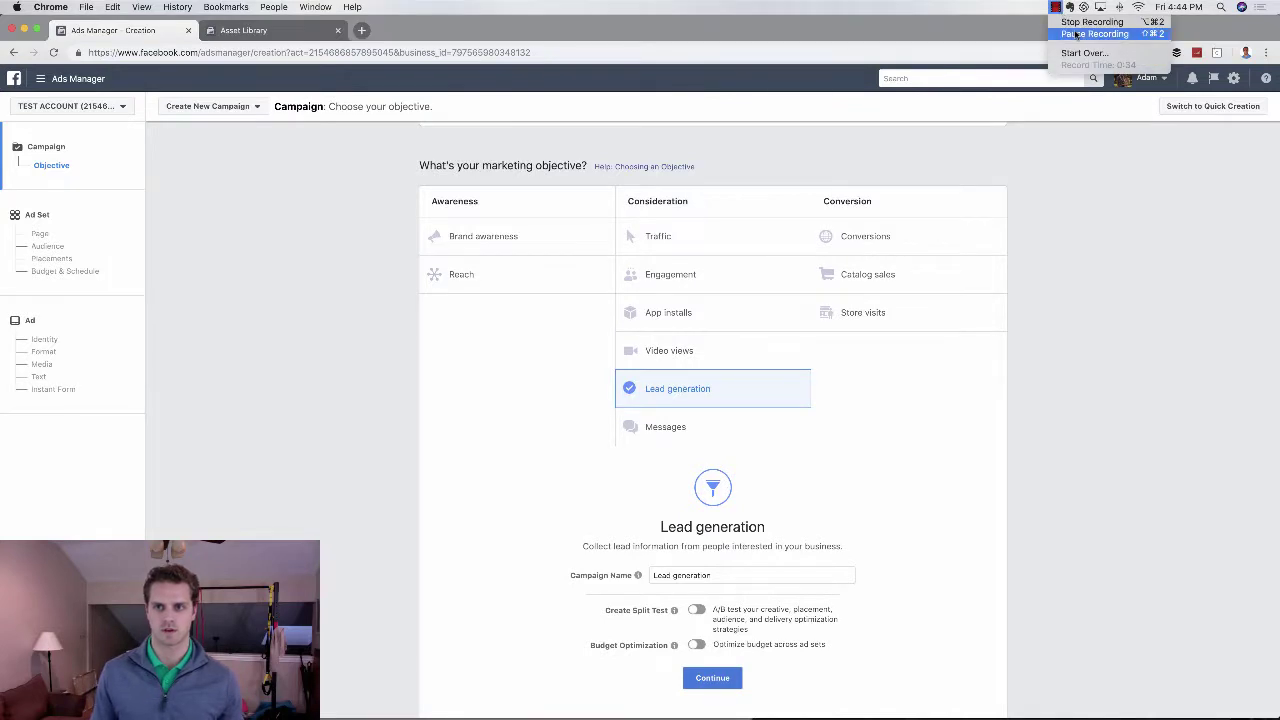
pyautogui.click(1076, 34)
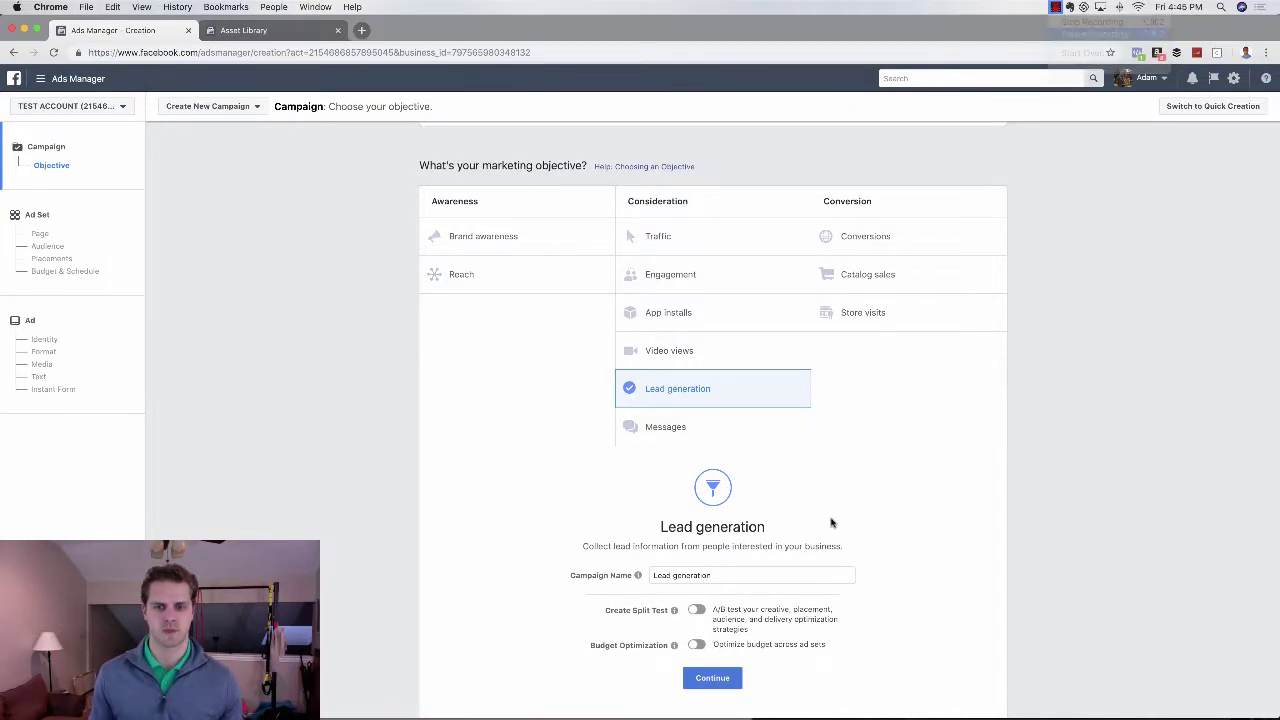
pyautogui.click(739, 569)
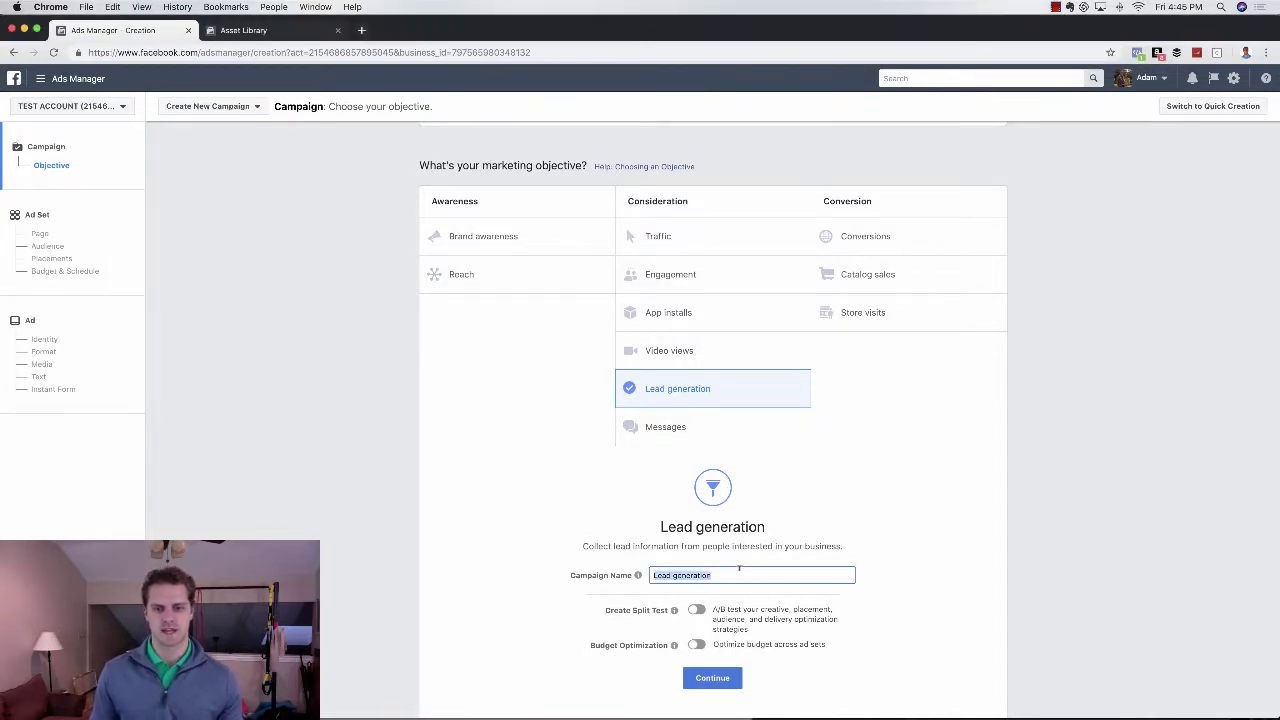
pyautogui.press('BackSpace')
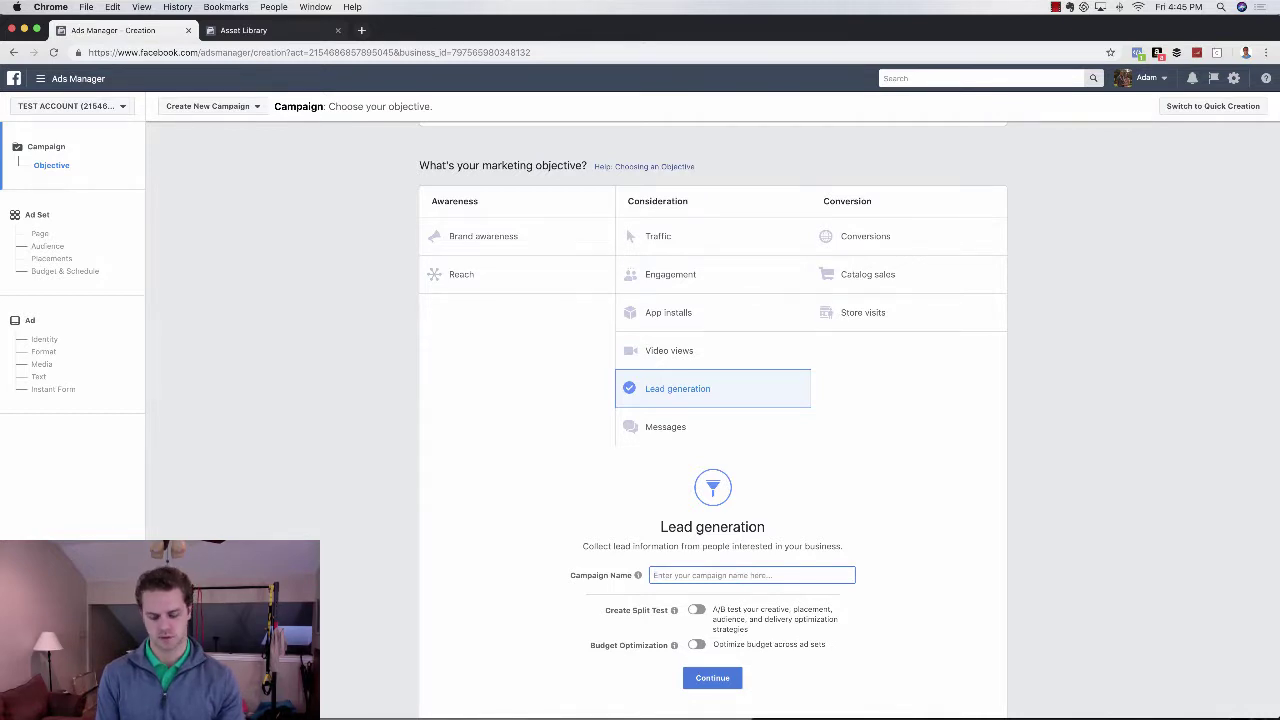
pyautogui.write('Lead Gen')
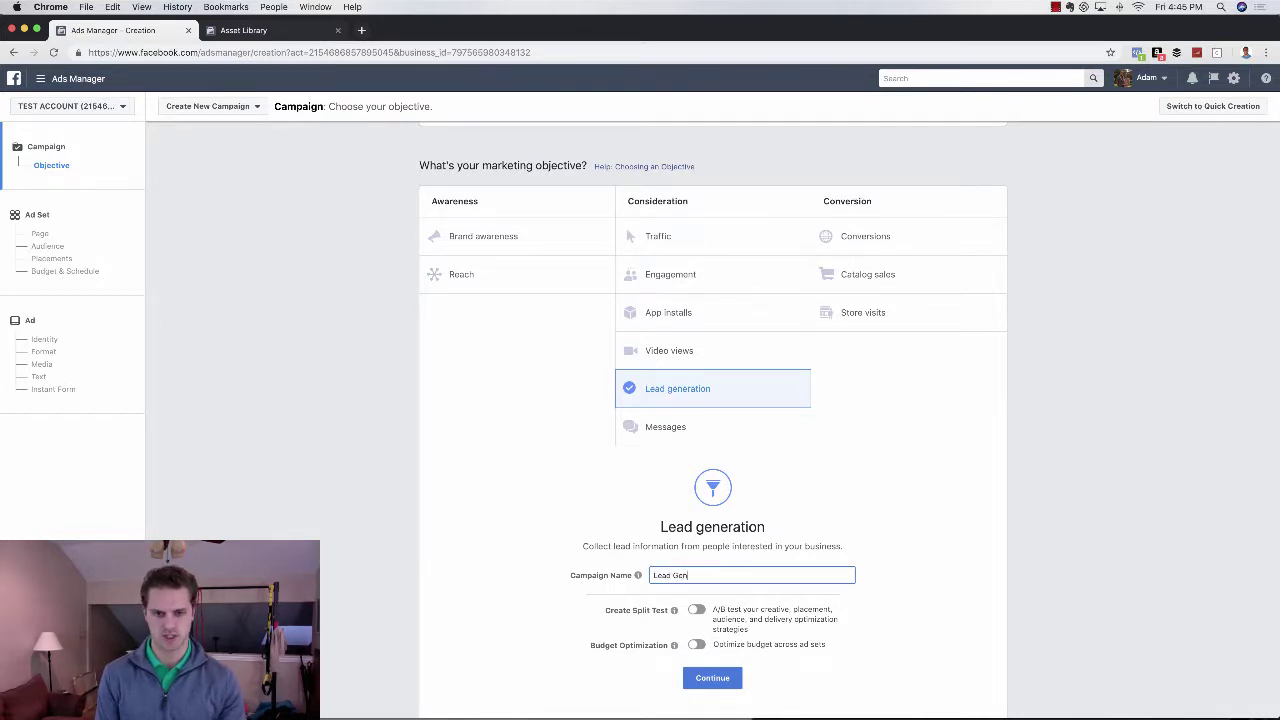
pyautogui.write(' Example | LF - 1')
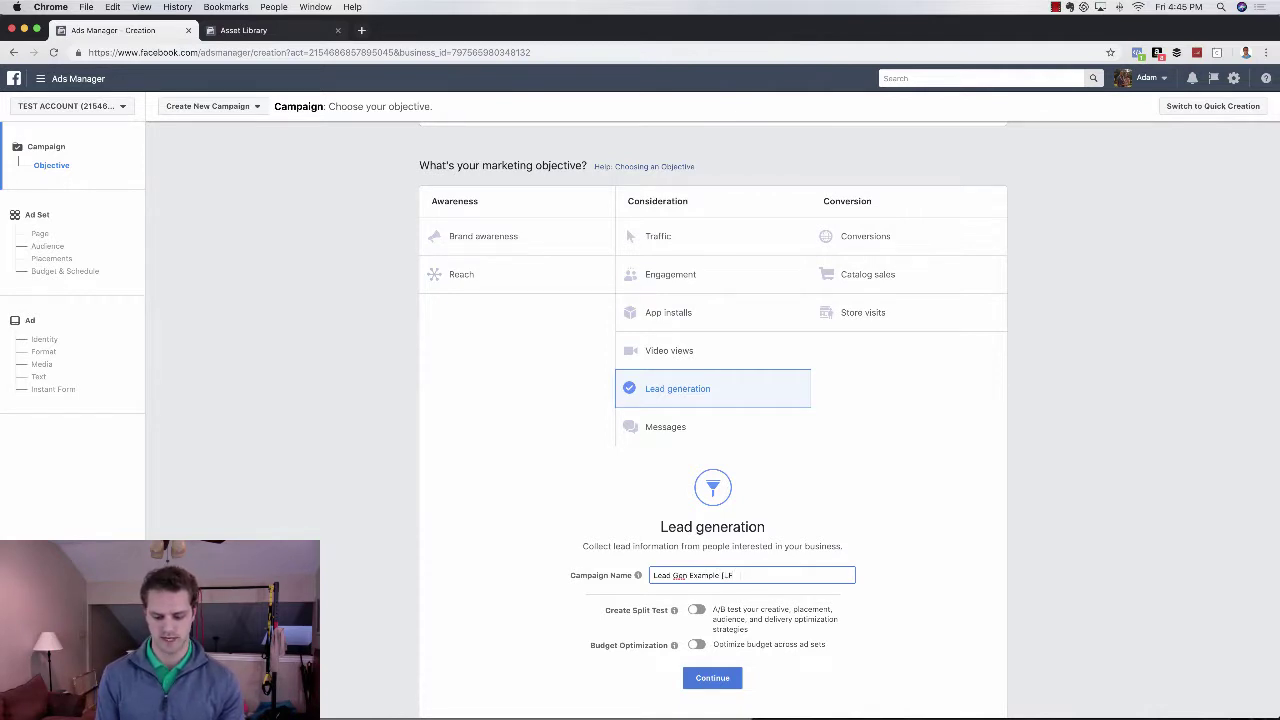
pyautogui.write('/4/2019')
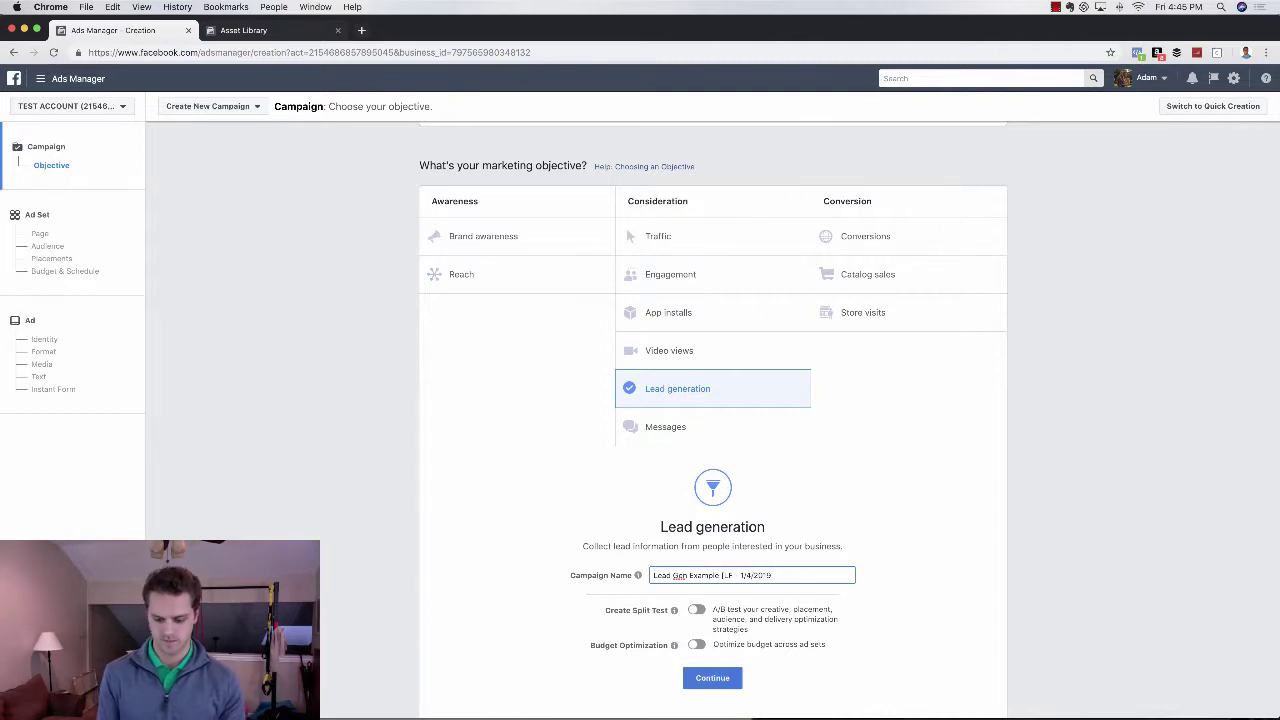
pyautogui.click(712, 678)
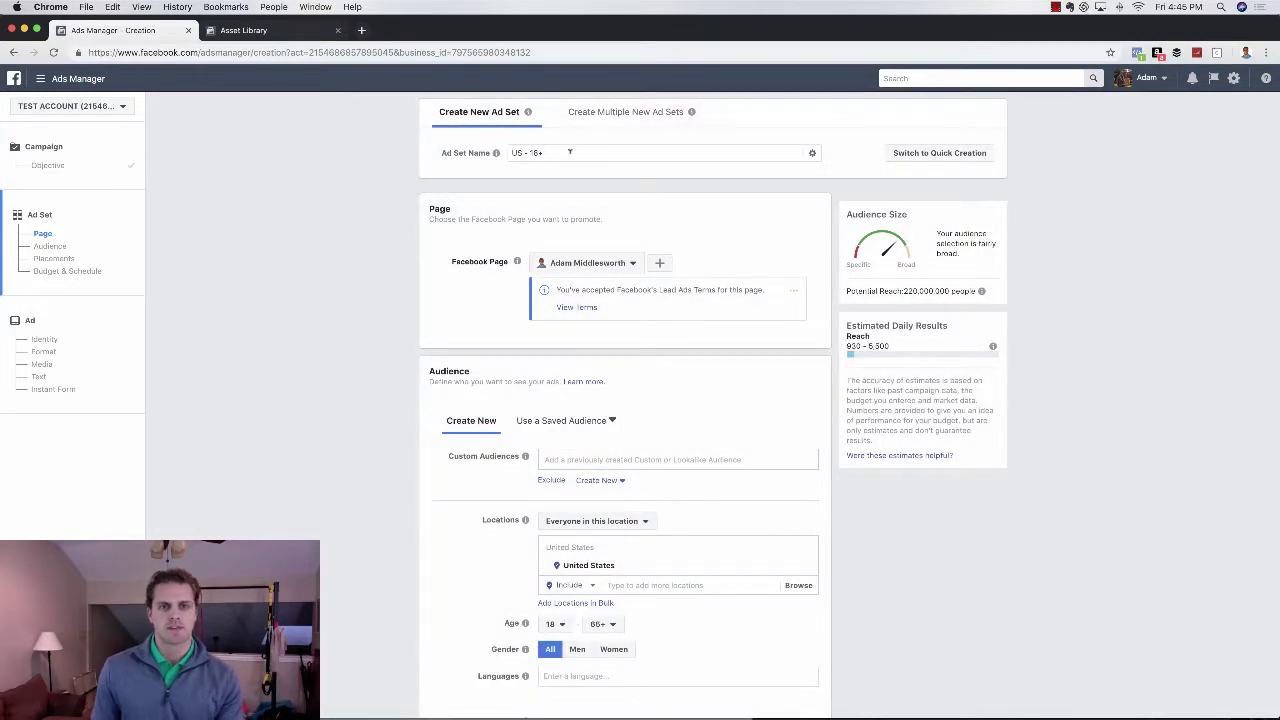
# Step: Replace the ad set name 'US - 18+' with 'IG engaged with business'
pyautogui.click(567, 152)
pyautogui.tripleClick(567, 152)
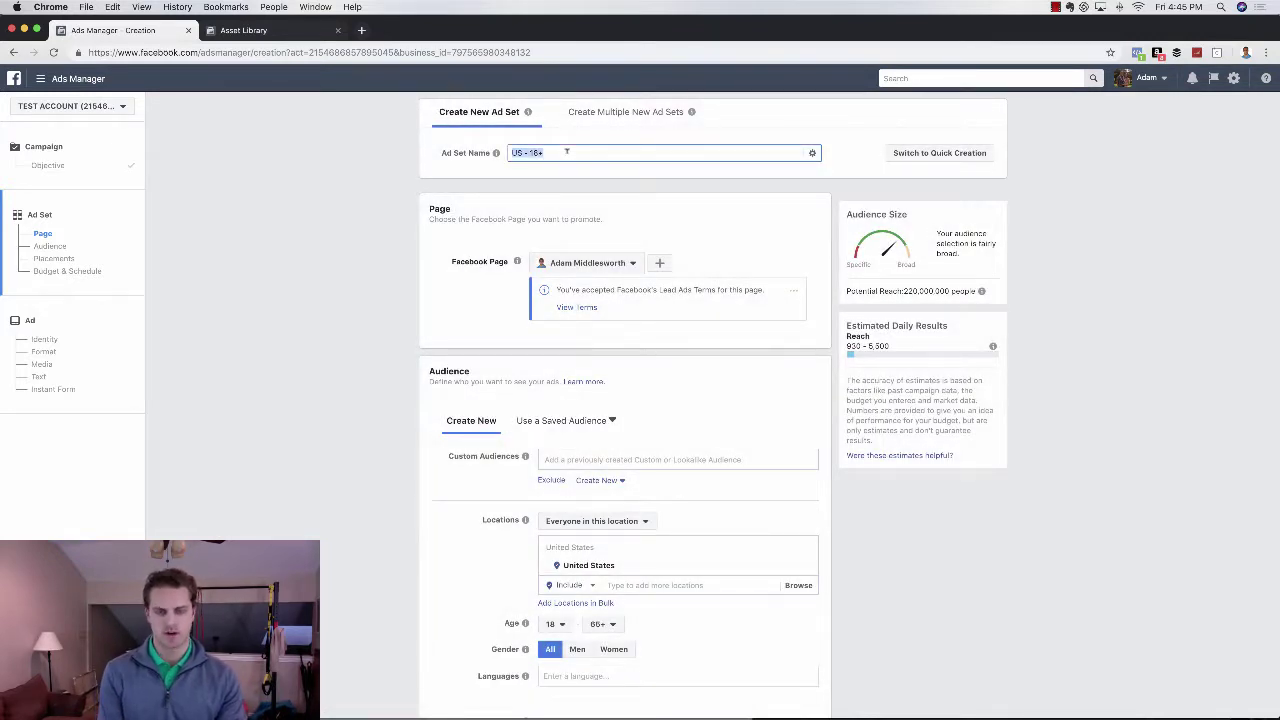
pyautogui.write('IG e')
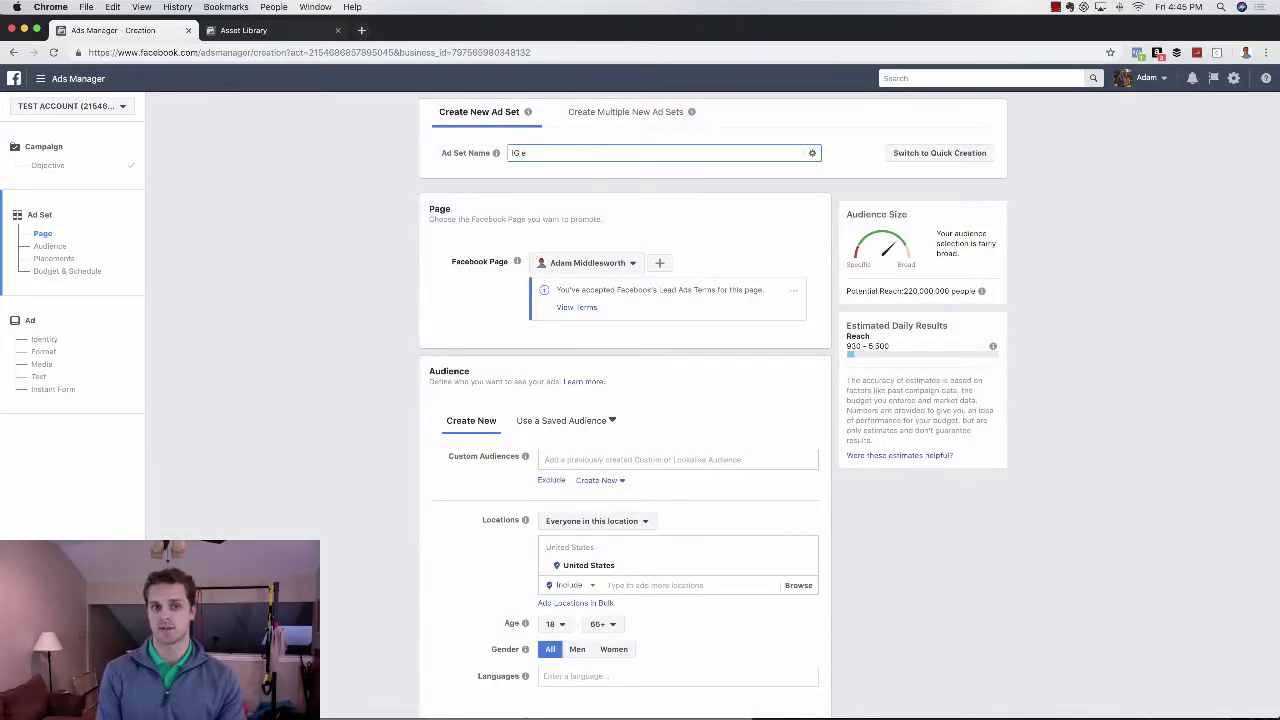
pyautogui.write('ngaged with')
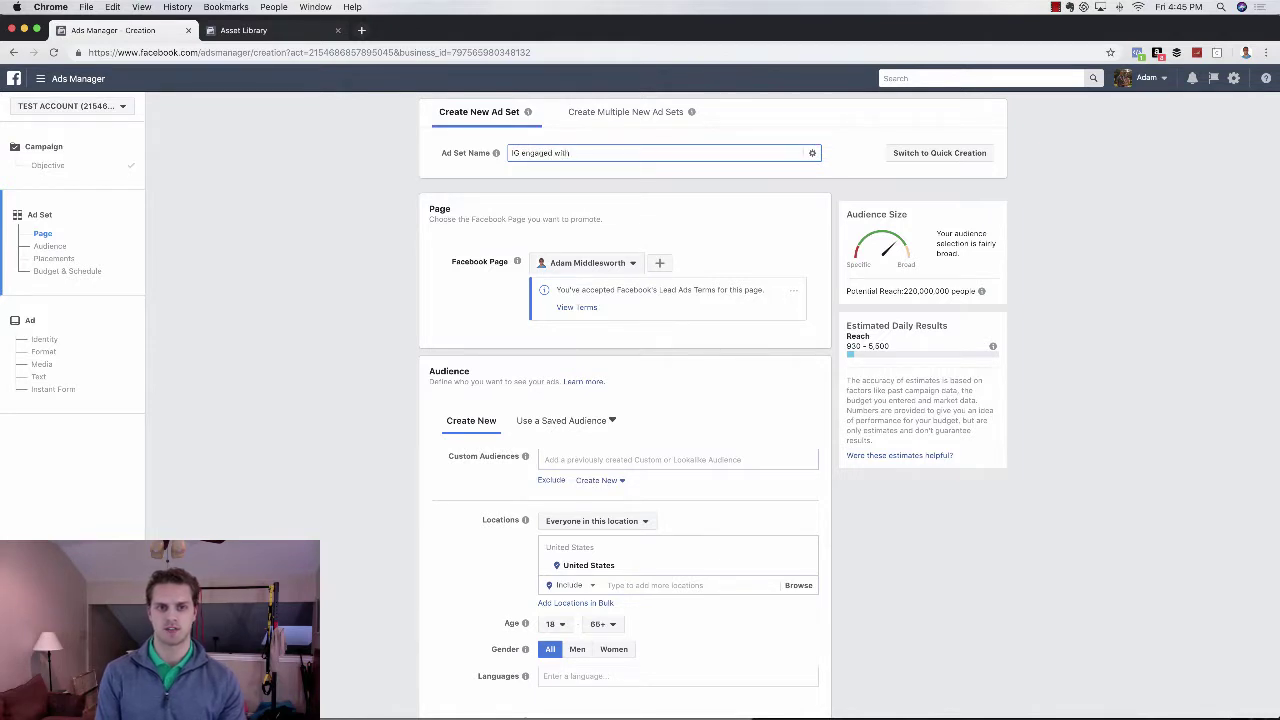
pyautogui.write(' business')
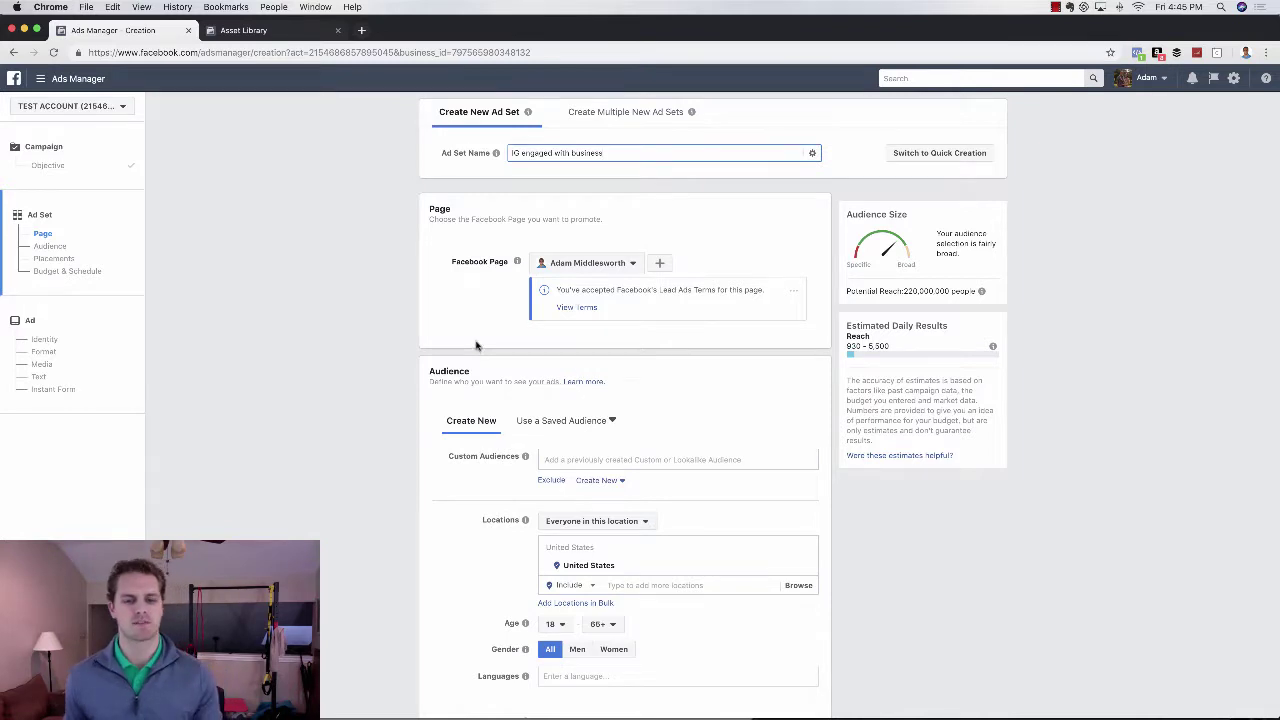
pyautogui.scroll(-2, 480, 348)
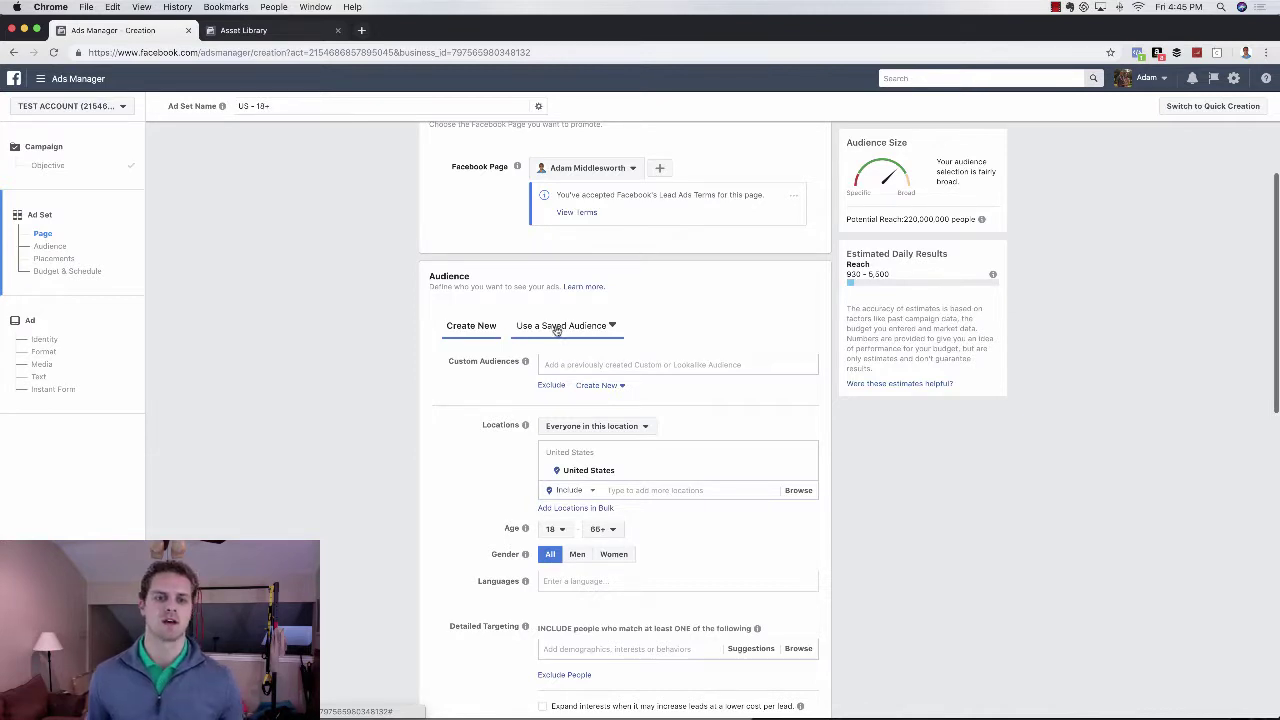
# Step: Search Custom Audiences for 'IG' and add the 'IG engaged 30 days' audience
pyautogui.click(564, 360)
pyautogui.write('IG')
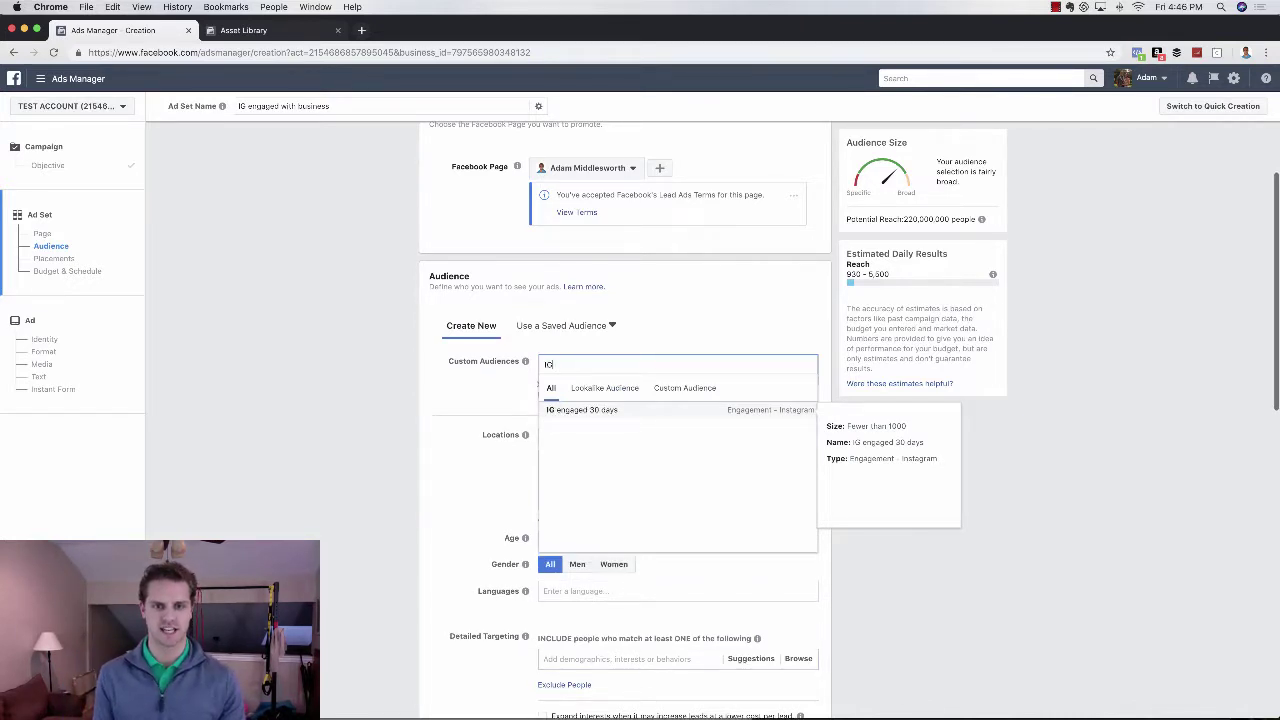
pyautogui.click(603, 410)
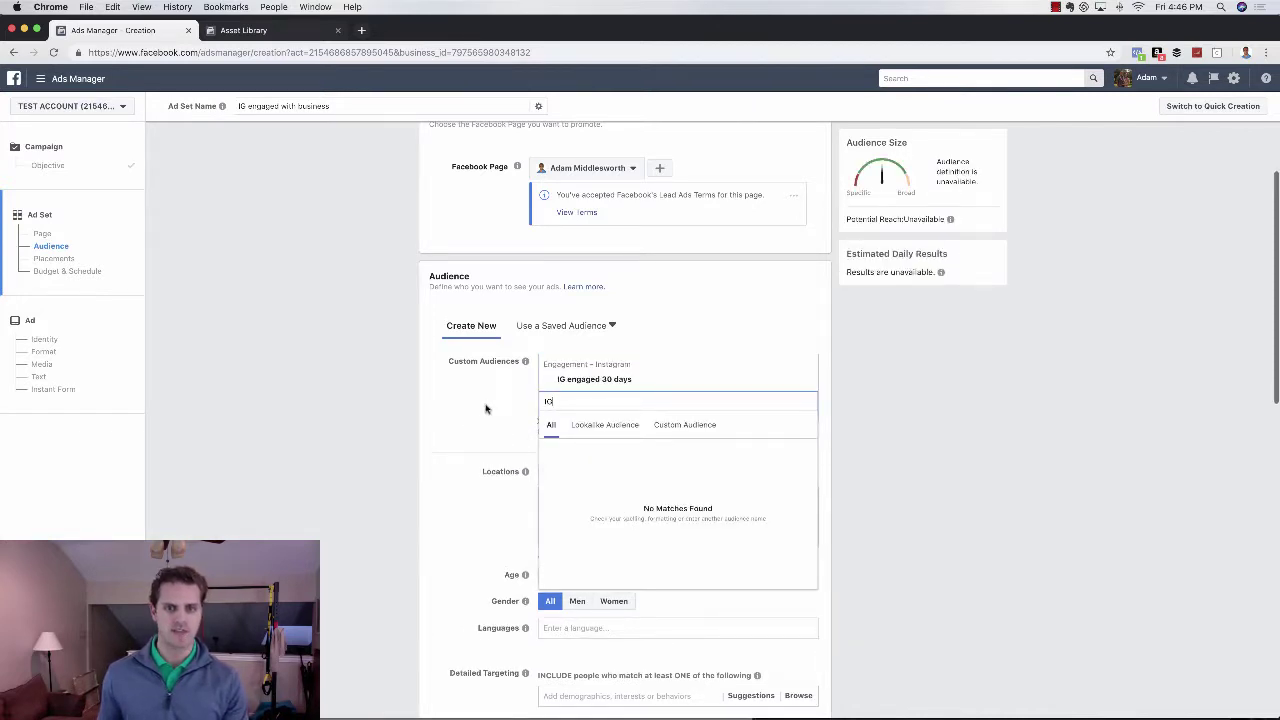
pyautogui.click(488, 409)
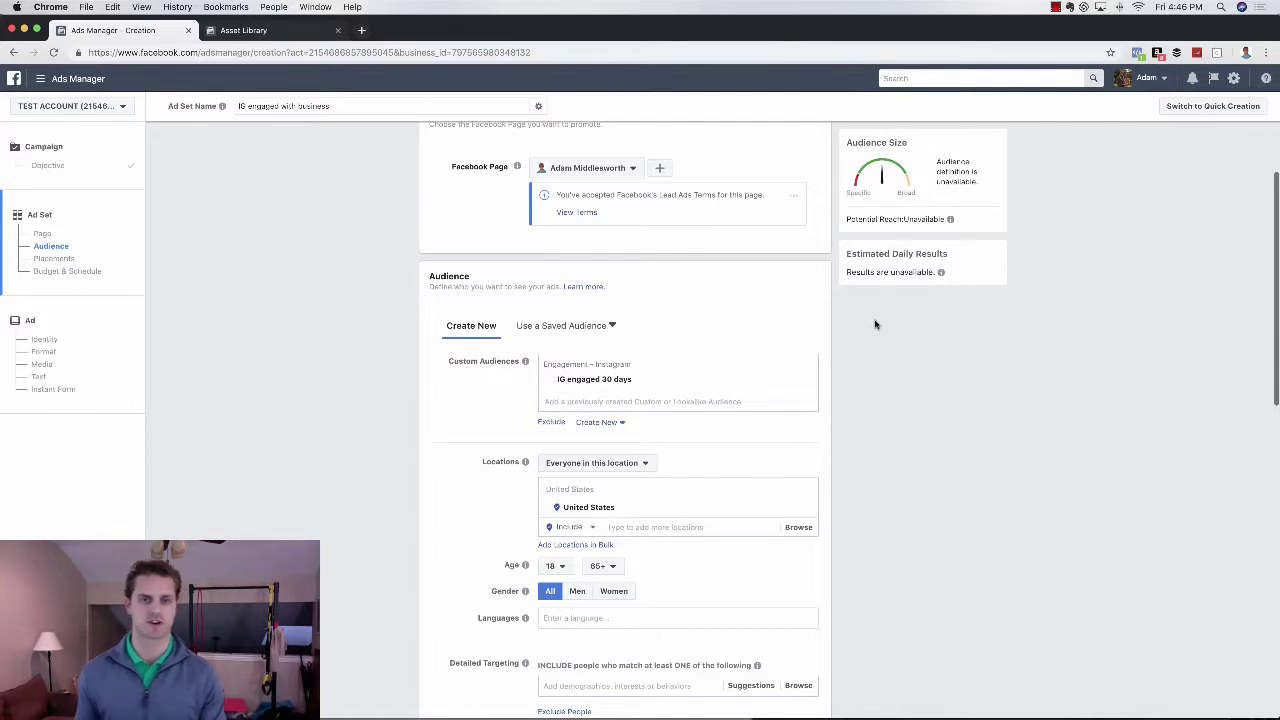
pyautogui.scroll(-1, 855, 425)
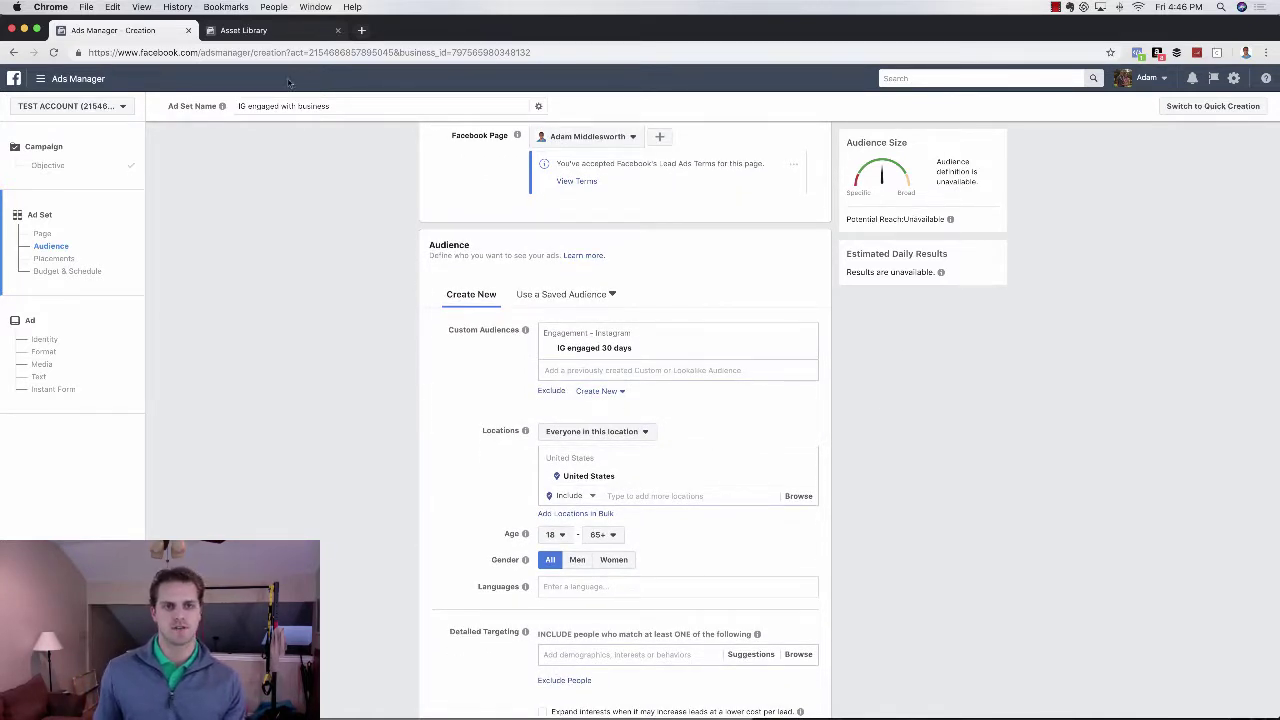
# Step: In the Asset Library tab, go to Assets > Audiences to view IG engaged 30 days
pyautogui.click(254, 31)
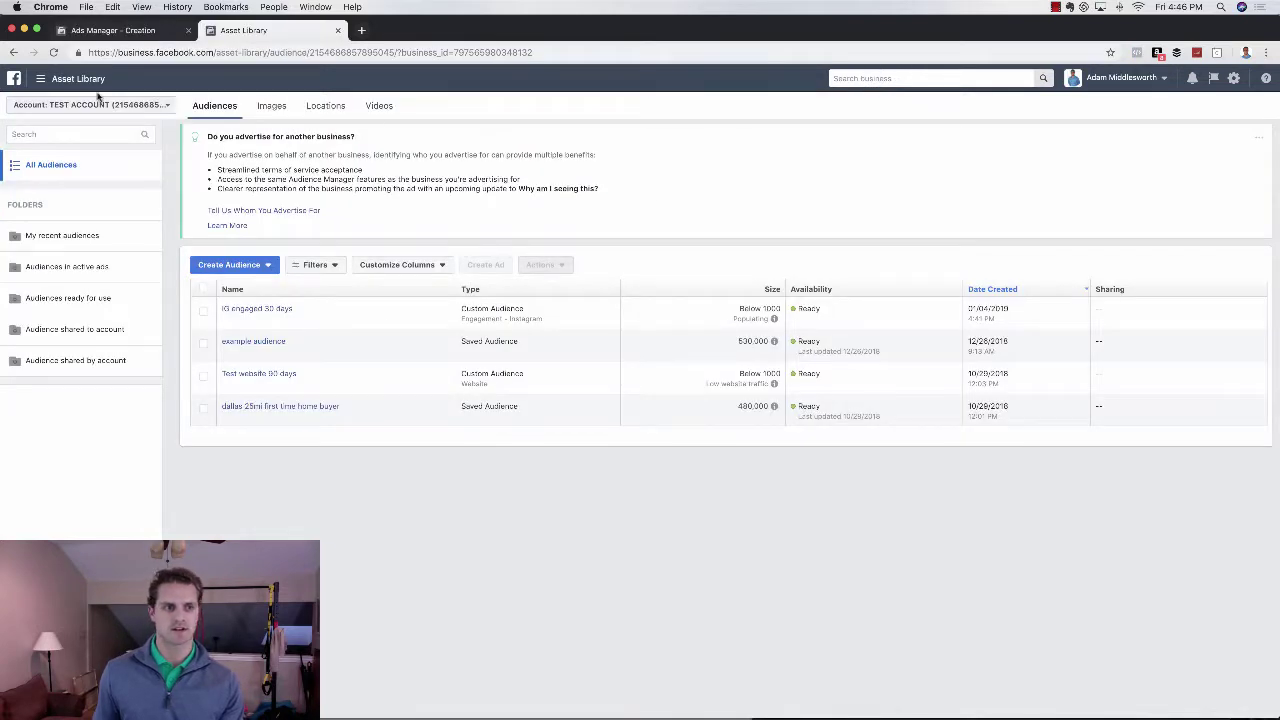
pyautogui.click(53, 80)
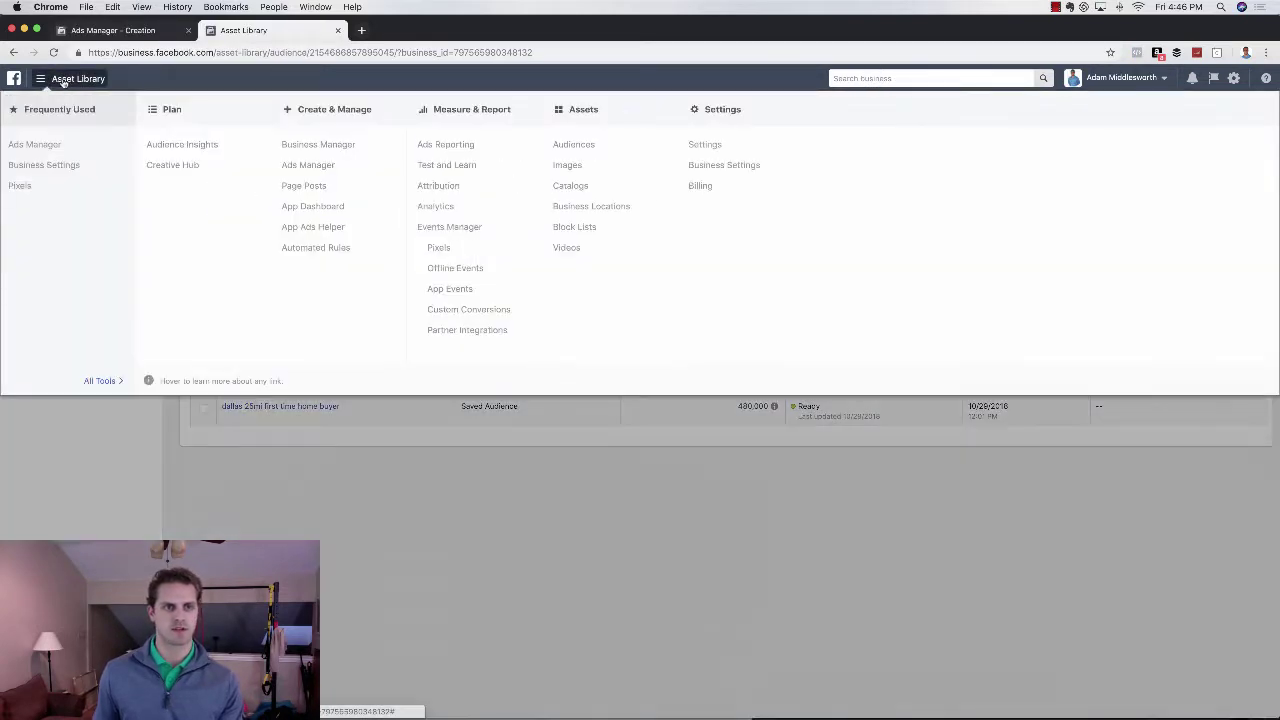
pyautogui.click(583, 145)
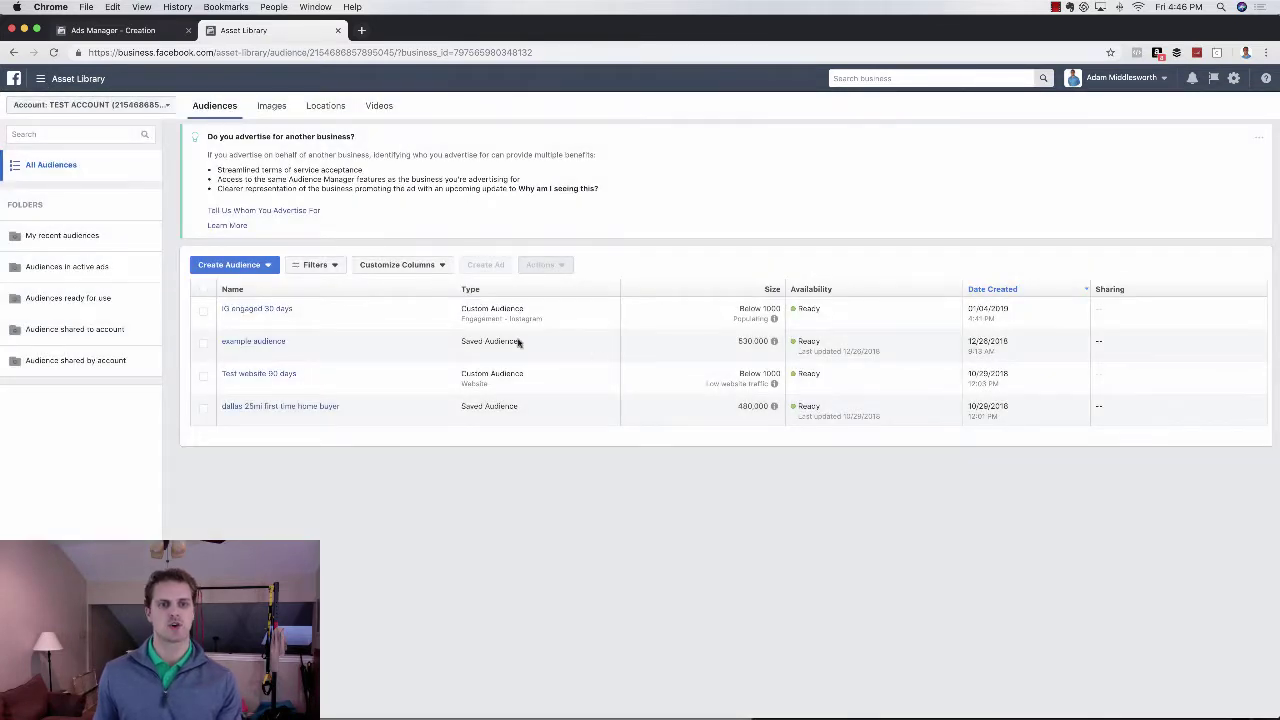
pyautogui.moveTo(765, 338)
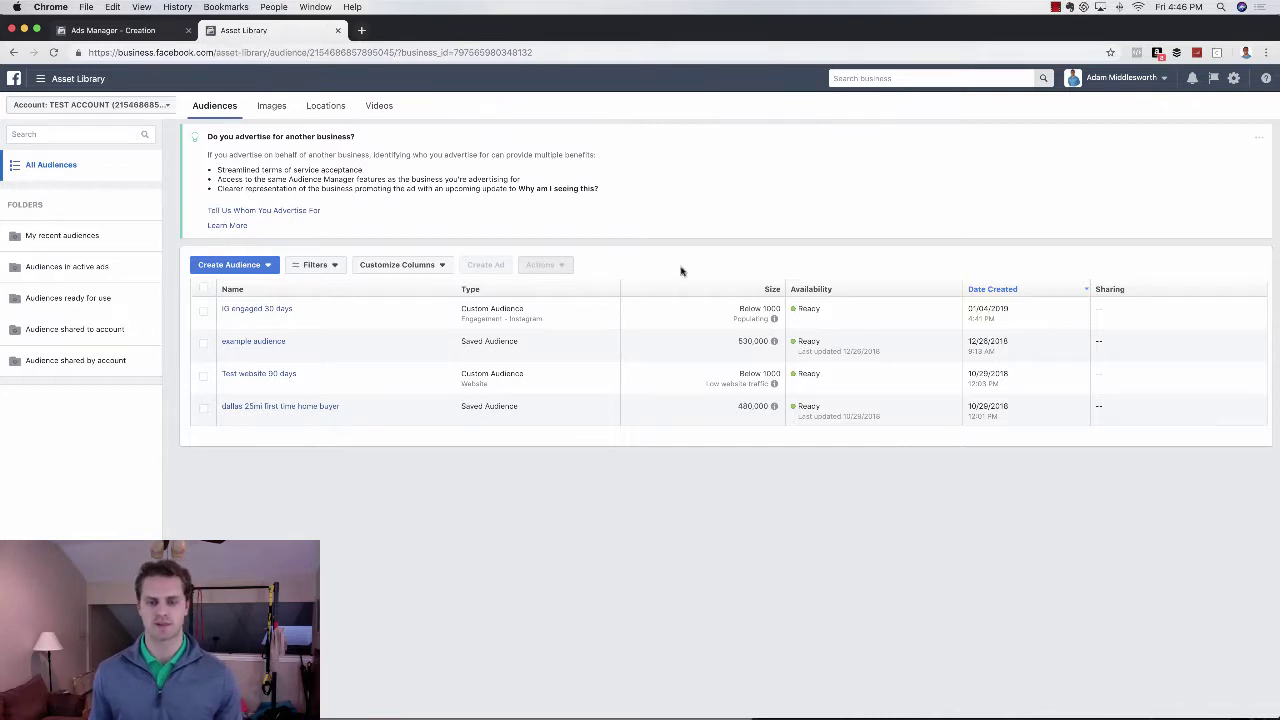
# Step: Go back to the Ads Manager - Creation tab and scroll down to Placements
pyautogui.click(159, 31)
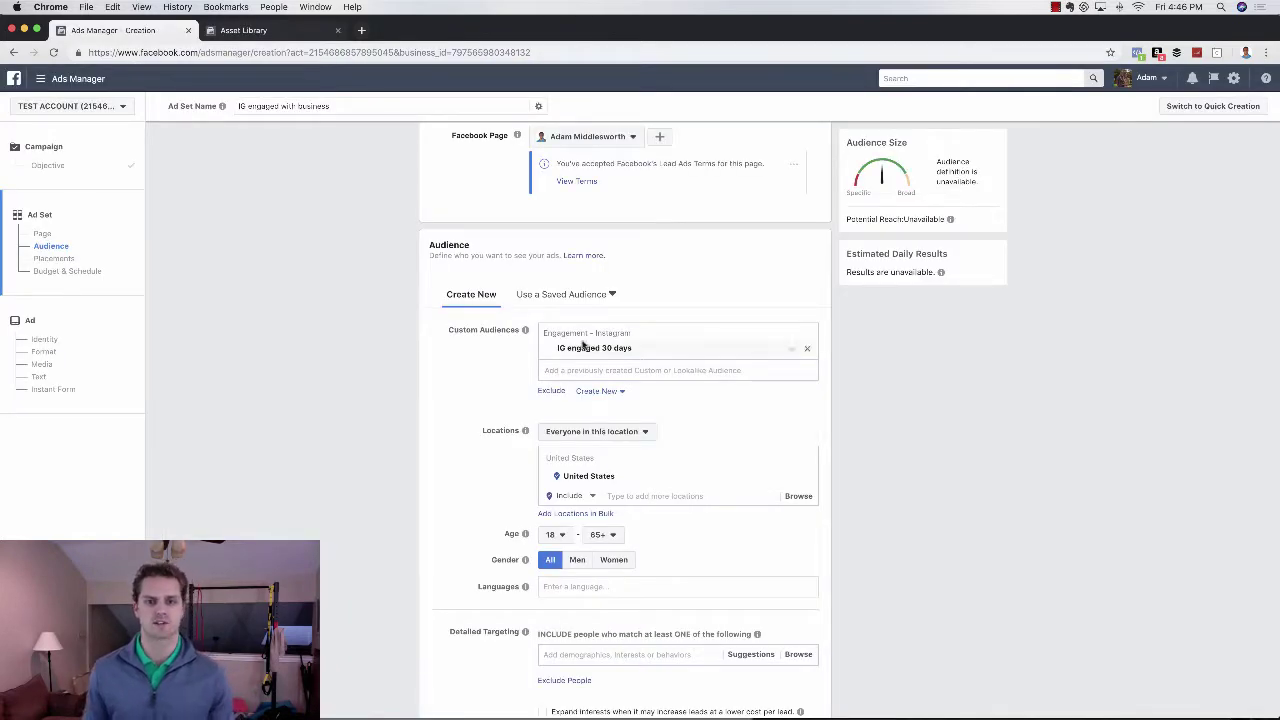
pyautogui.scroll(-2, 512, 387)
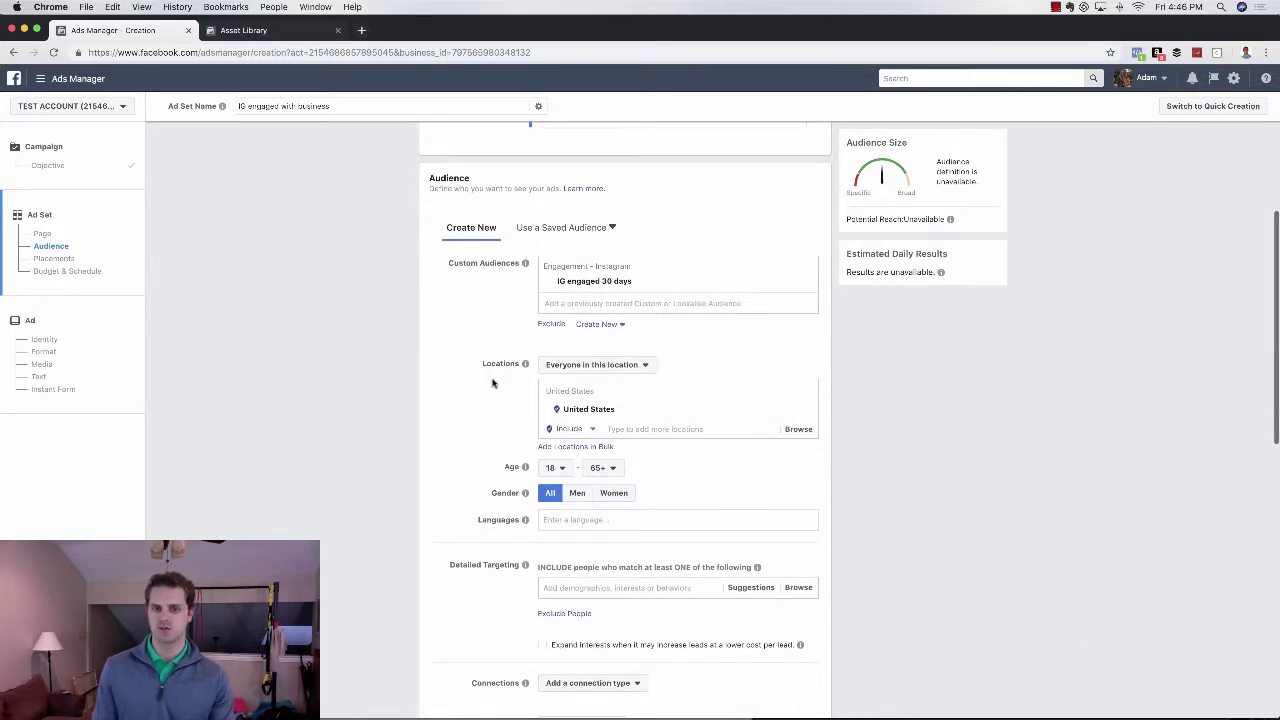
pyautogui.scroll(-1, 500, 380)
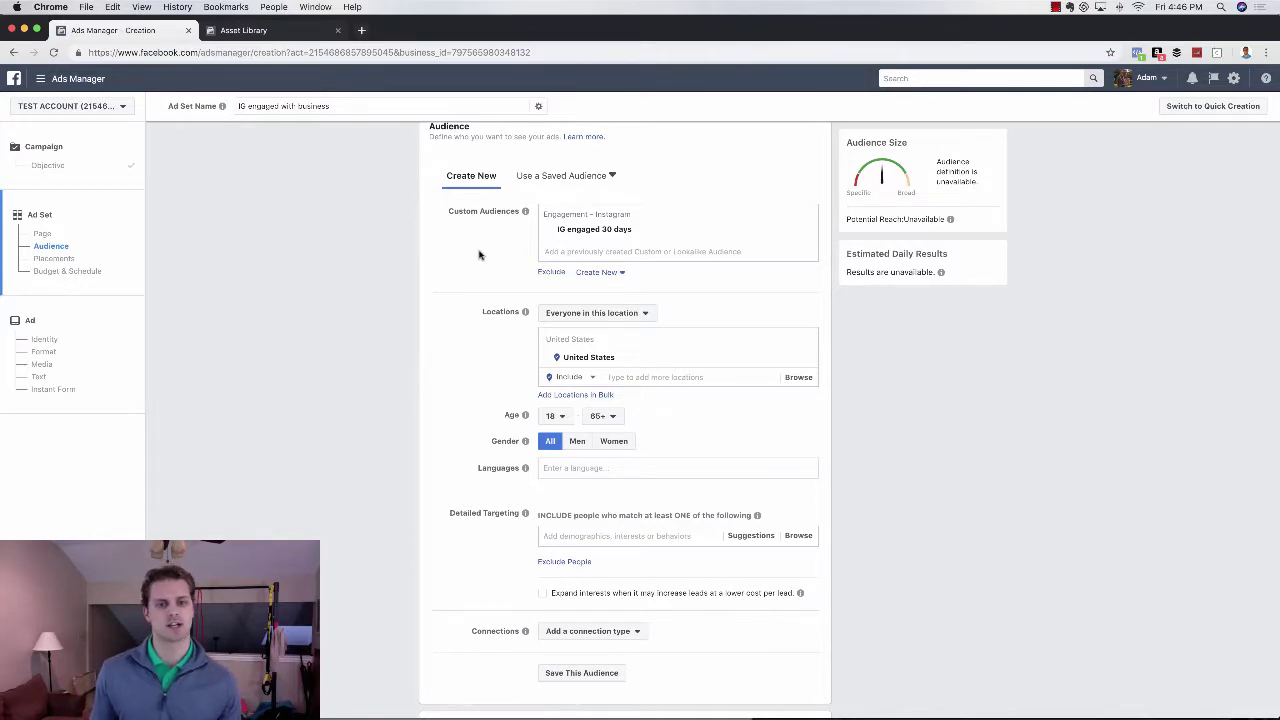
pyautogui.scroll(-2, 478, 252)
pyautogui.scroll(-6, 450, 357)
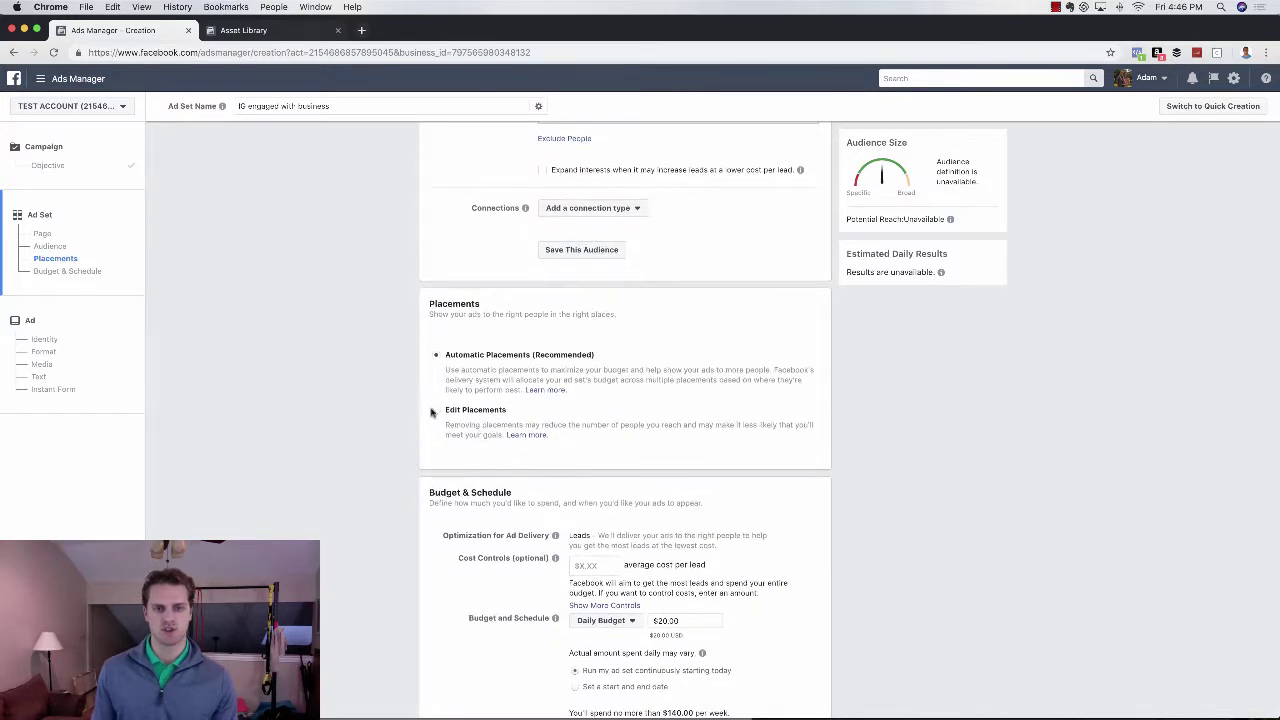
# Step: Switch to Edit Placements and uncheck Facebook and Instagram Stories, keeping only Instagram Feed
pyautogui.click(435, 410)
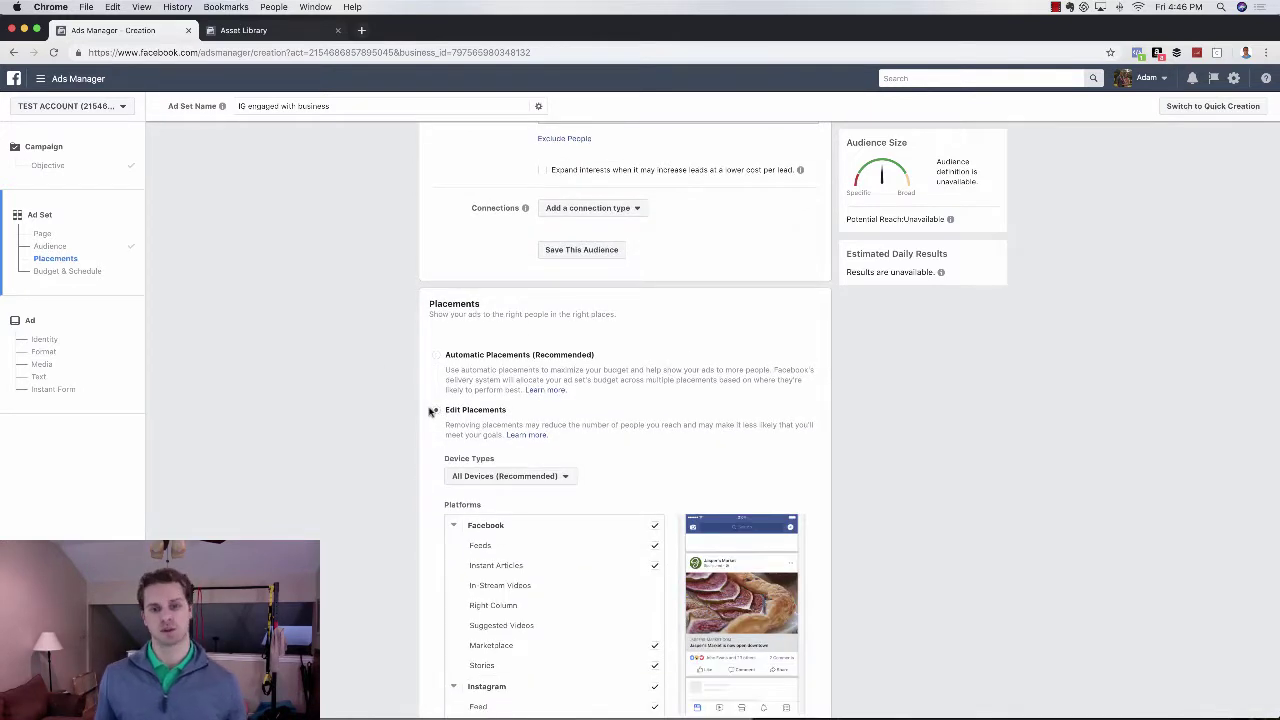
pyautogui.scroll(-3, 686, 430)
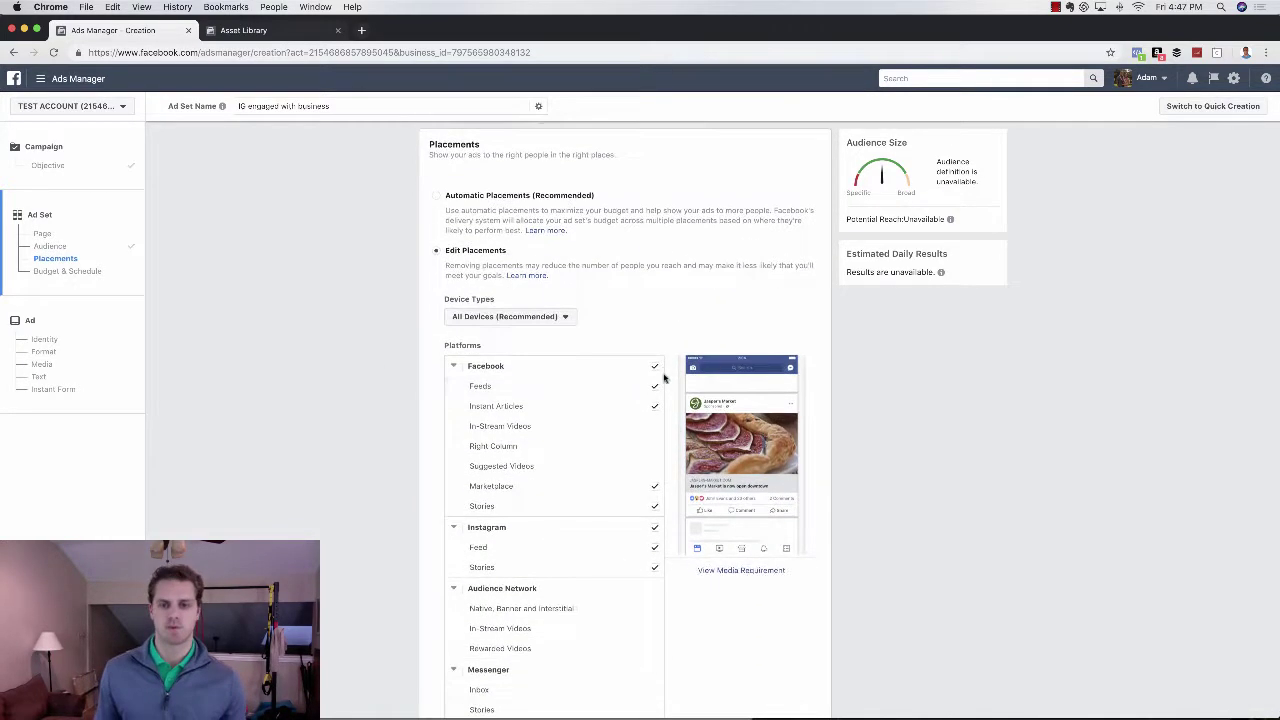
pyautogui.click(654, 367)
pyautogui.scroll(-1, 640, 460)
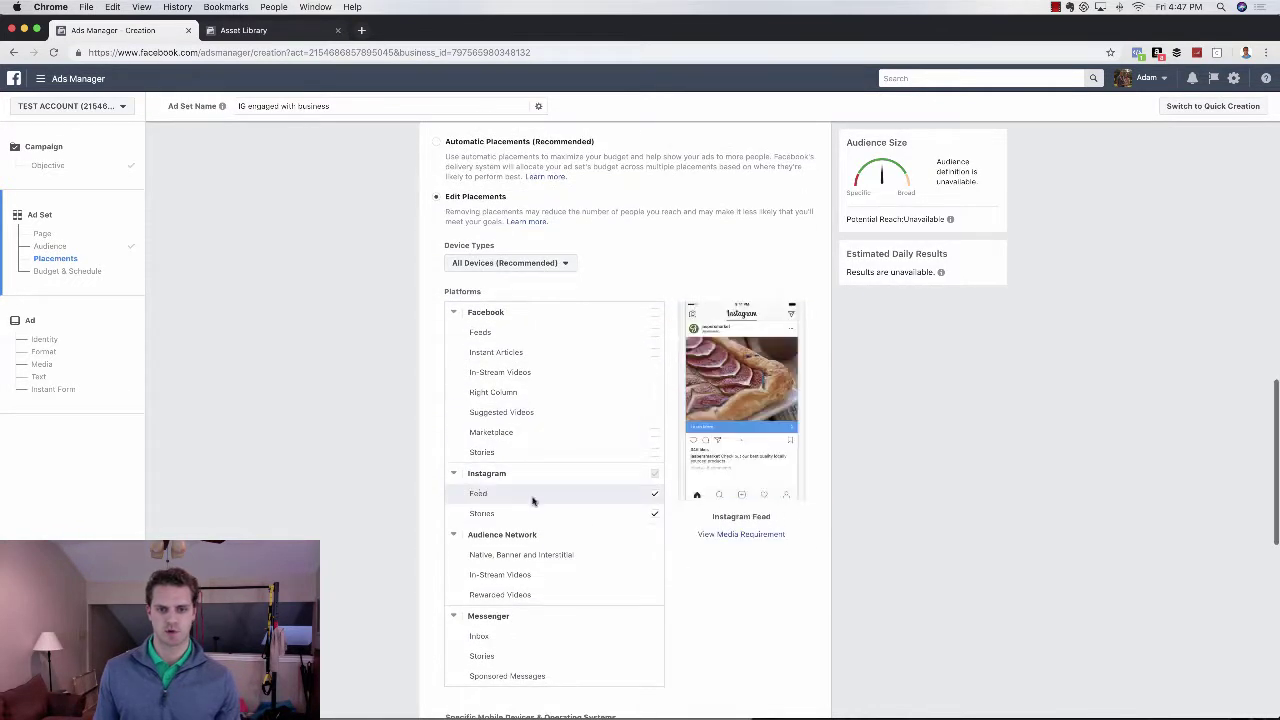
pyautogui.click(655, 517)
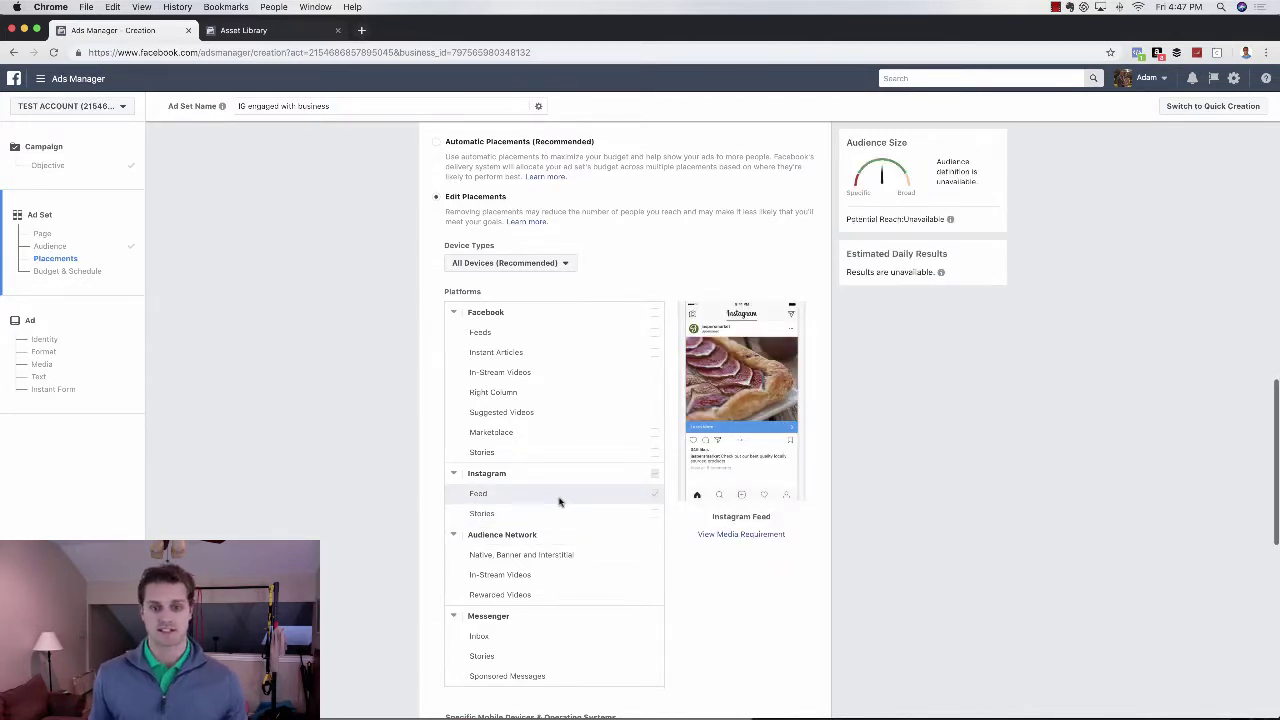
pyautogui.scroll(-10, 560, 495)
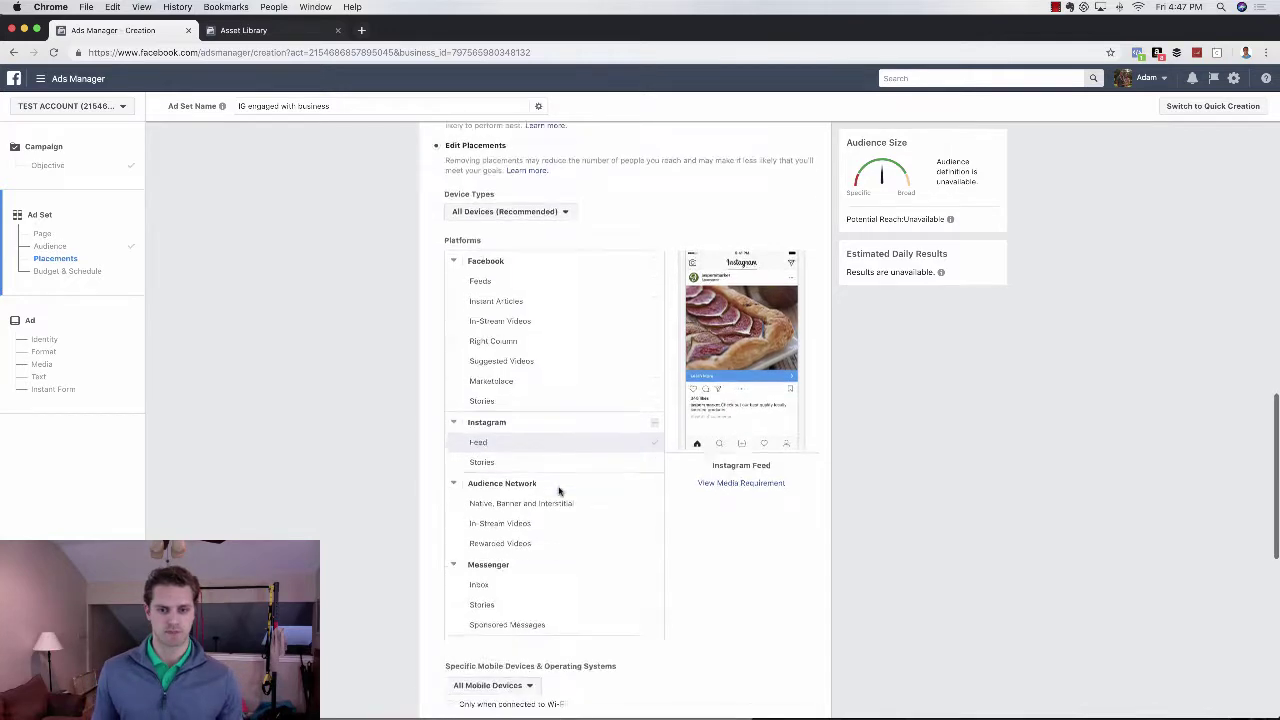
# Step: Change the daily budget from $20.00 to $2.00, for a $14.00 weekly cap
pyautogui.scroll(-1, 645, 539)
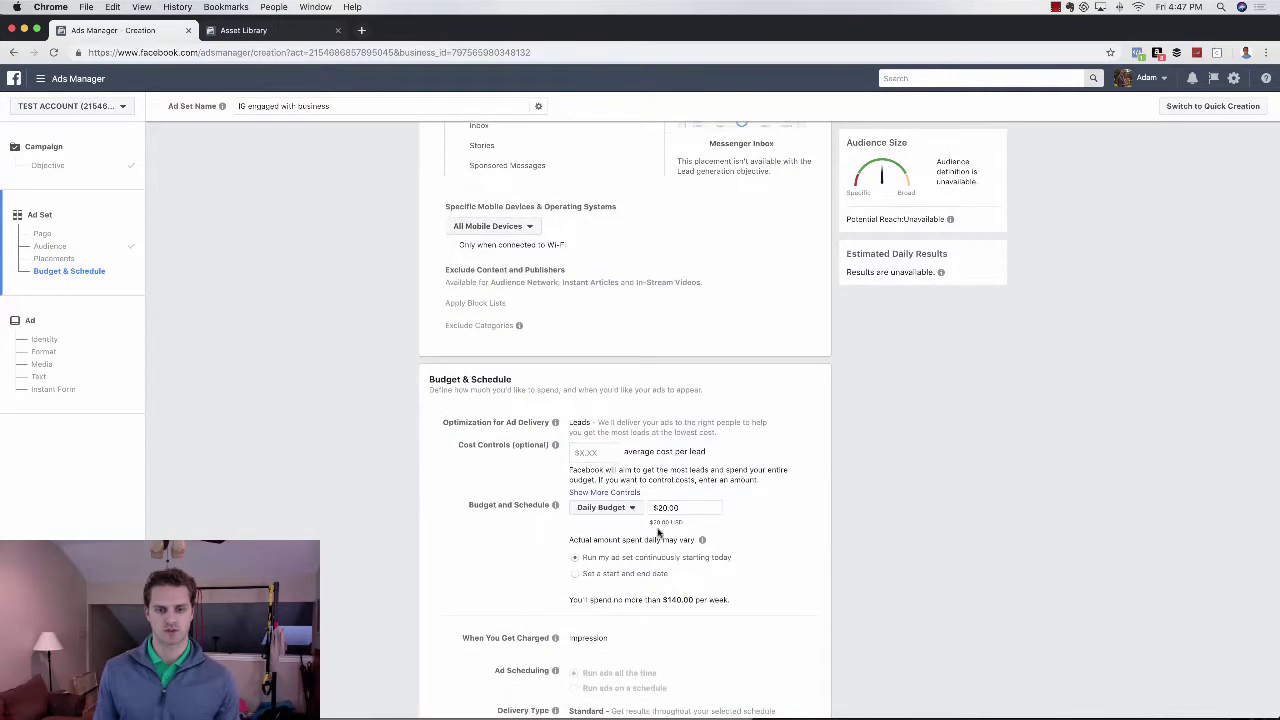
pyautogui.click(666, 508)
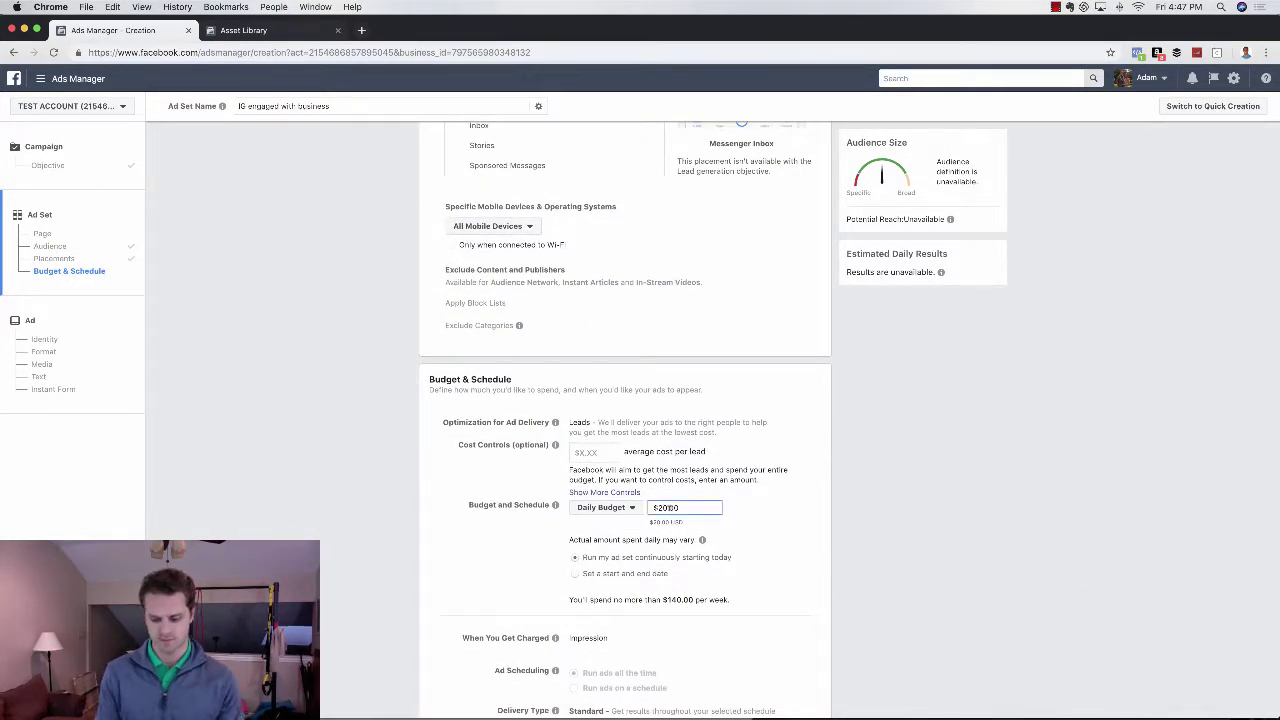
pyautogui.click(869, 528)
pyautogui.scroll(-2, 862, 545)
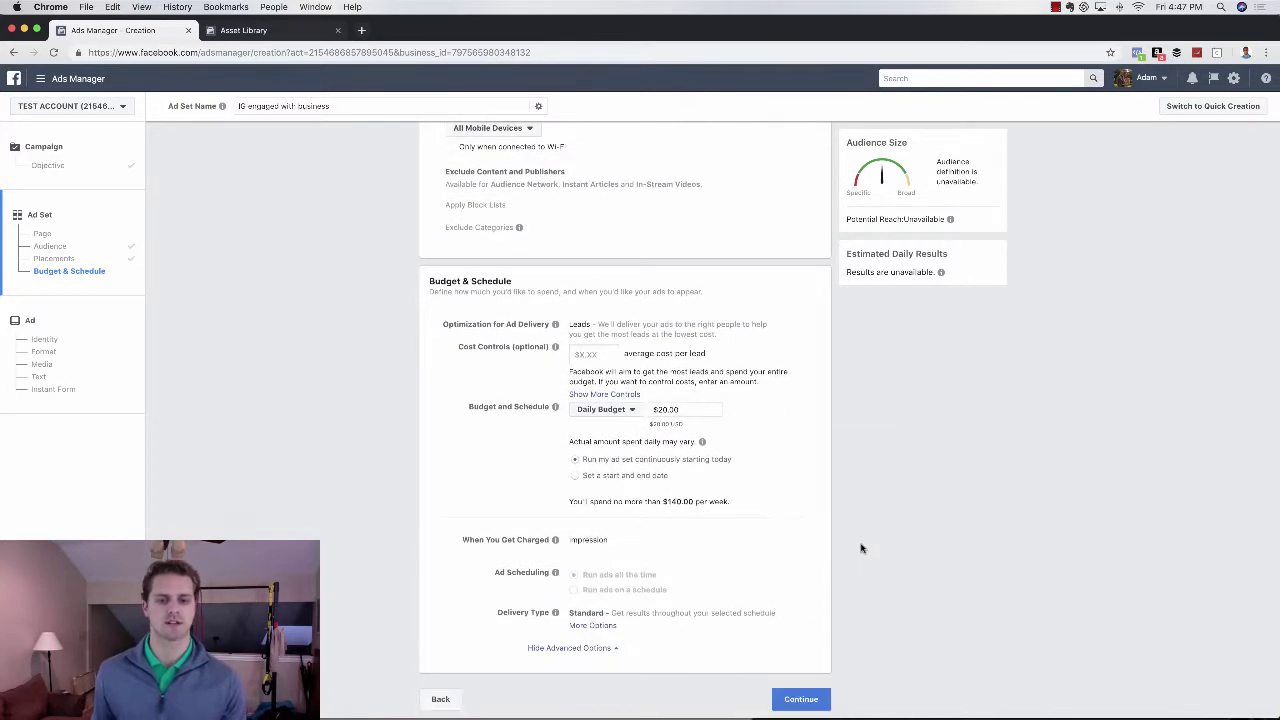
pyautogui.click(666, 409)
pyautogui.press('BackSpace')
pyautogui.press('BackSpace')
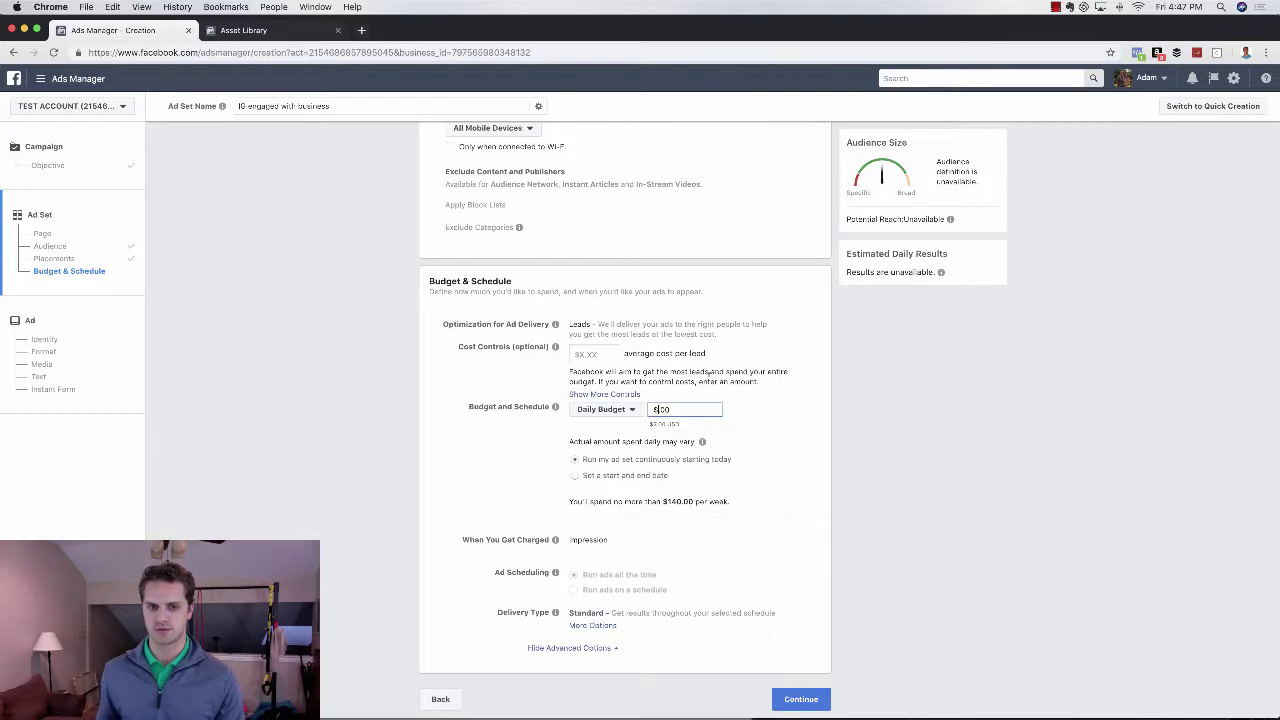
pyautogui.write('2')
pyautogui.click(911, 407)
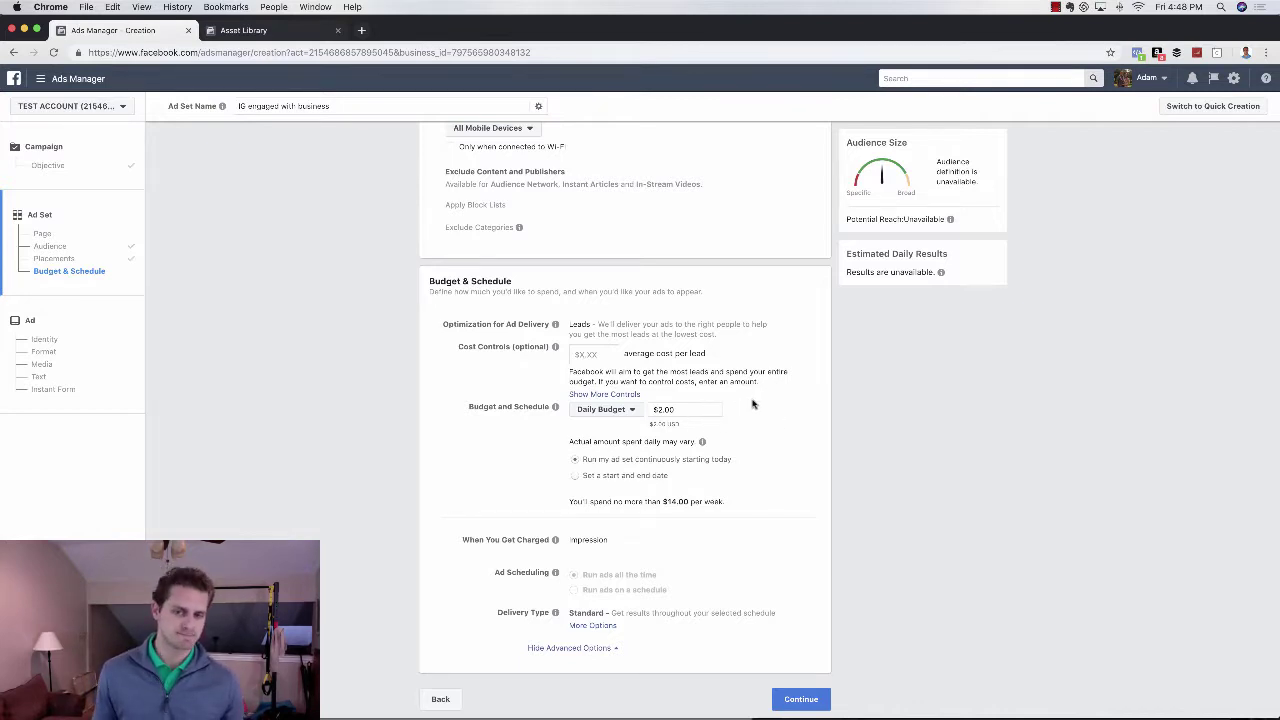
pyautogui.scroll(1, 763, 398)
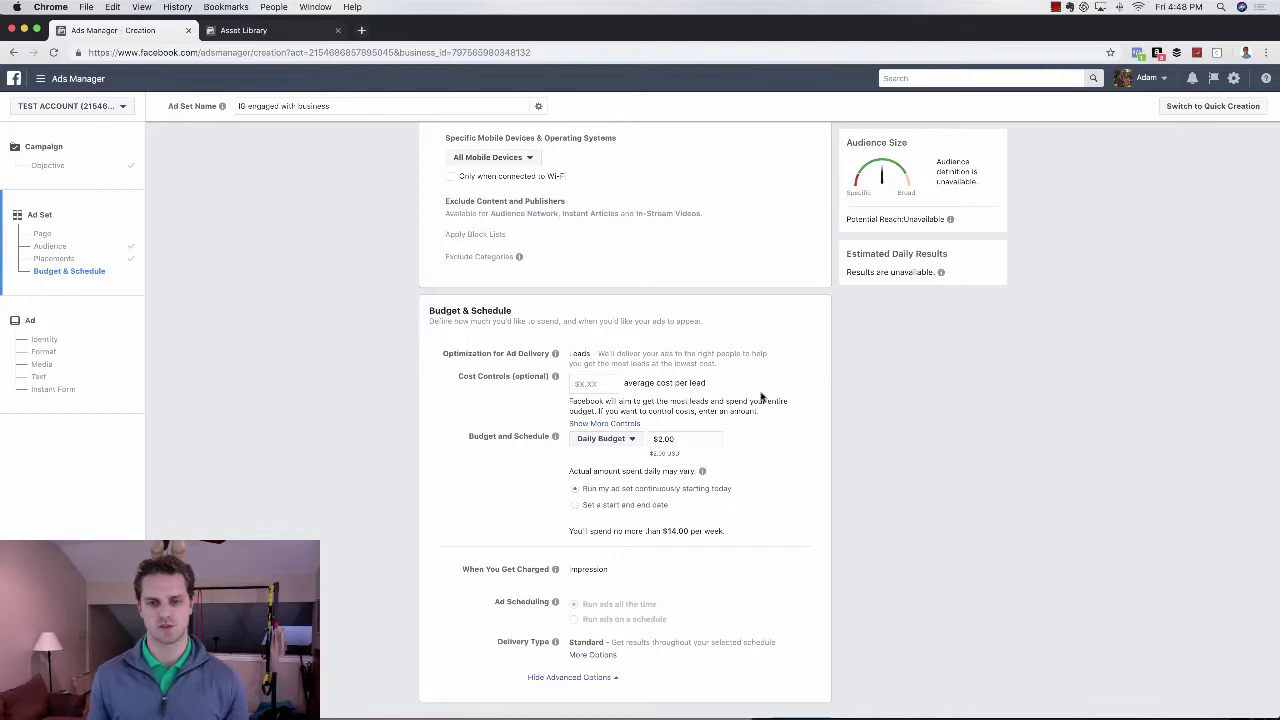
pyautogui.scroll(12, 723, 377)
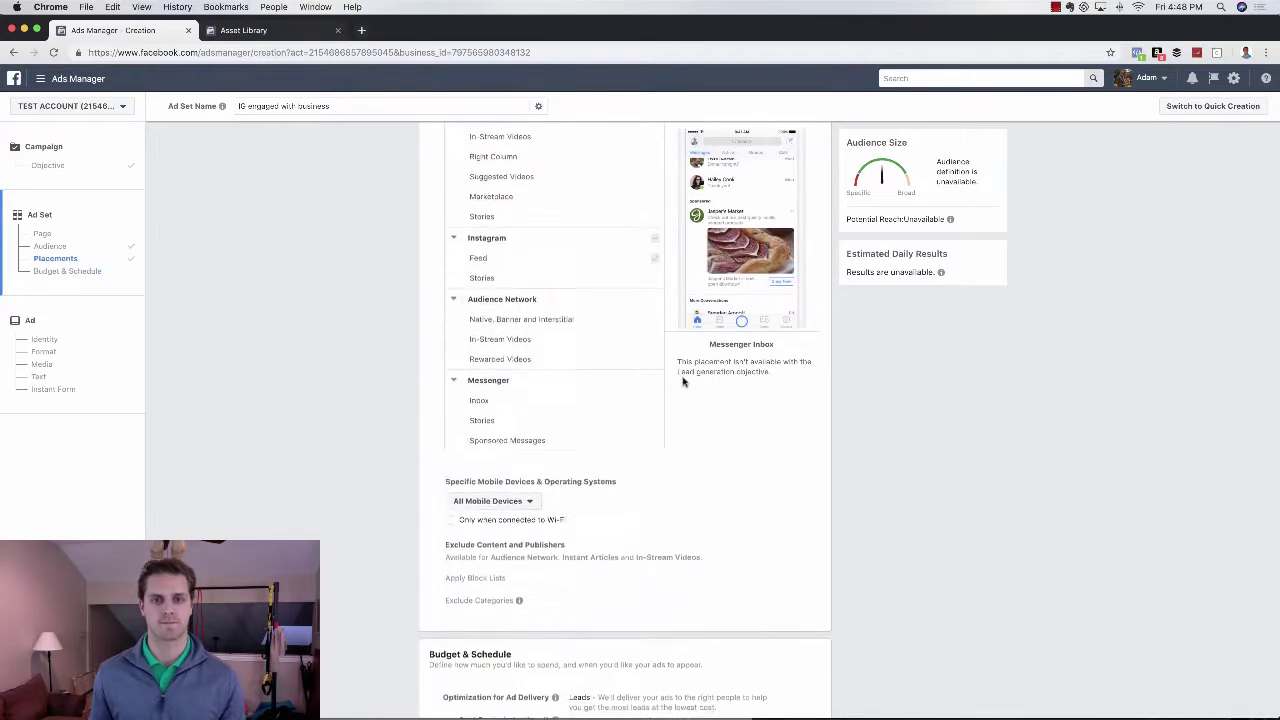
pyautogui.scroll(20, 405, 378)
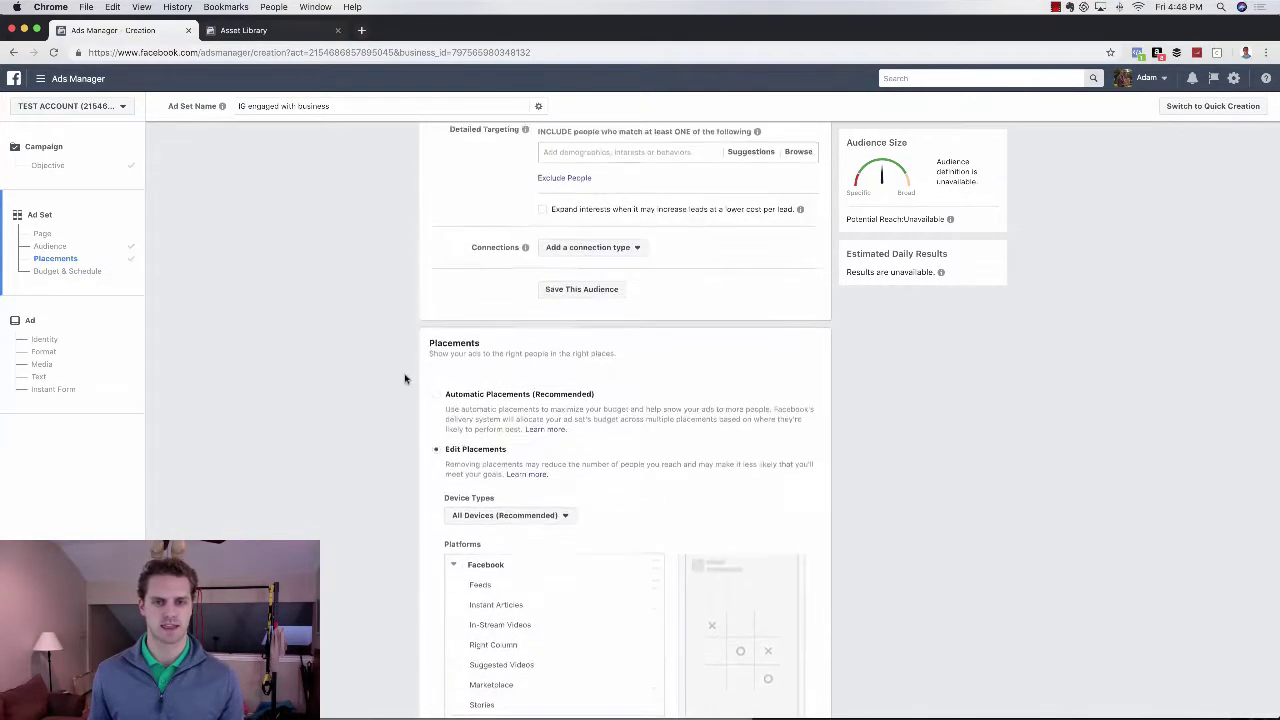
pyautogui.scroll(5, 405, 378)
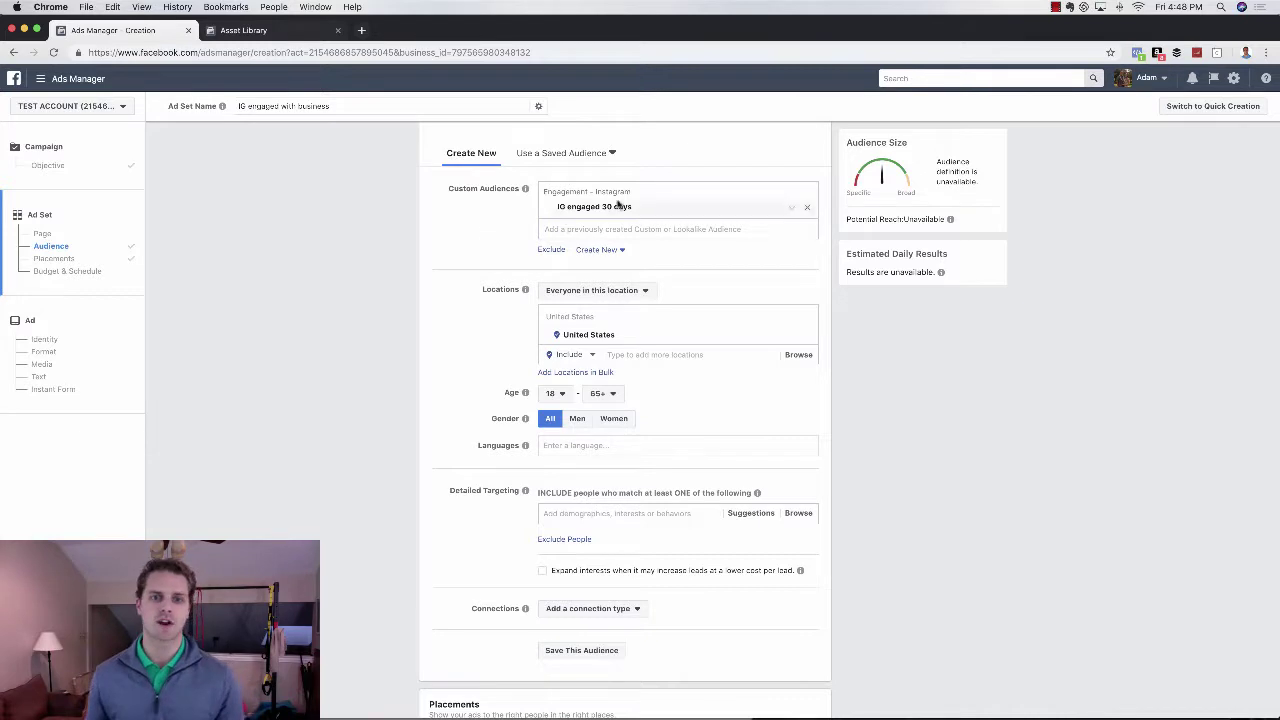
# Step: Remove the IG engaged 30 days audience and target people who live in Frisco, Texas
pyautogui.click(807, 207)
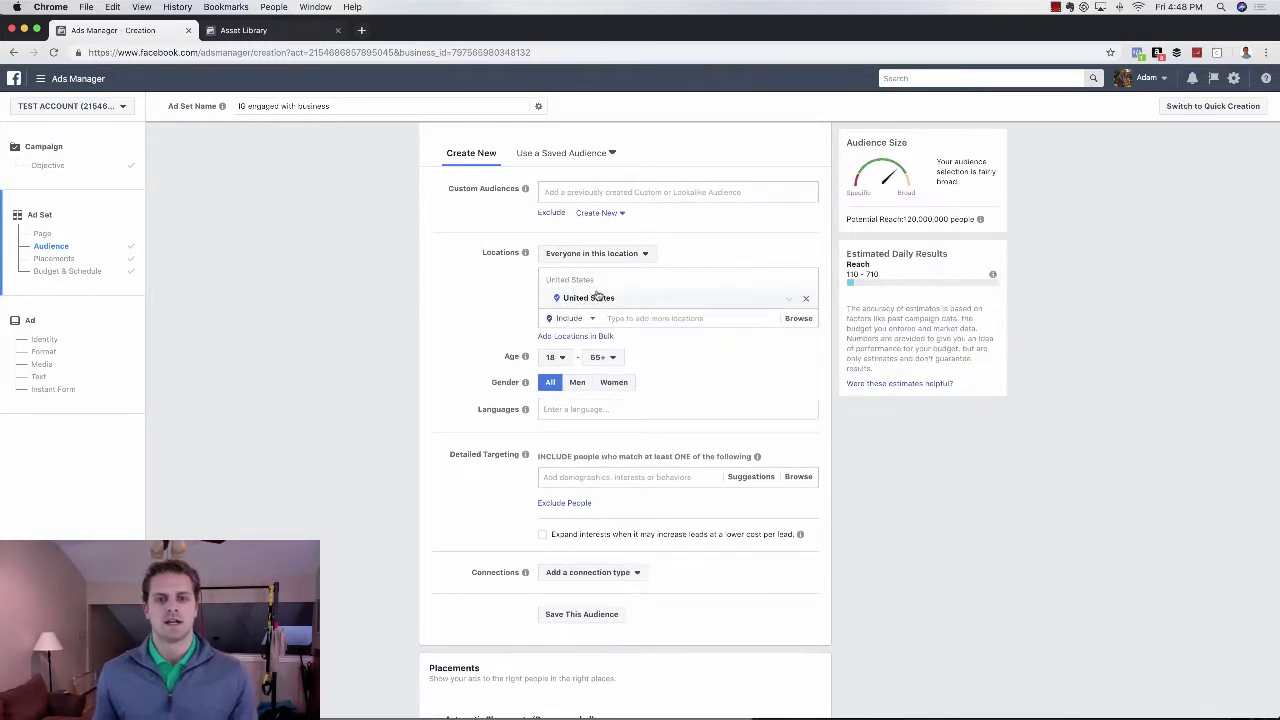
pyautogui.click(645, 253)
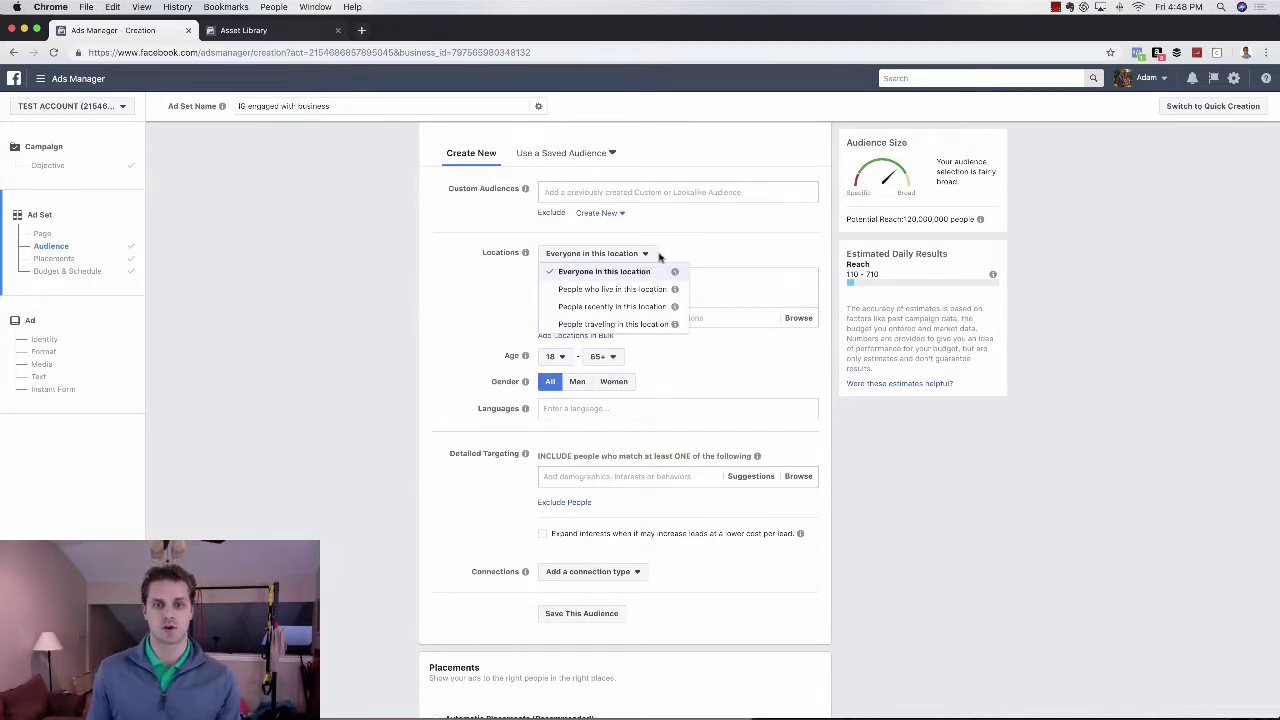
pyautogui.click(605, 289)
pyautogui.click(639, 317)
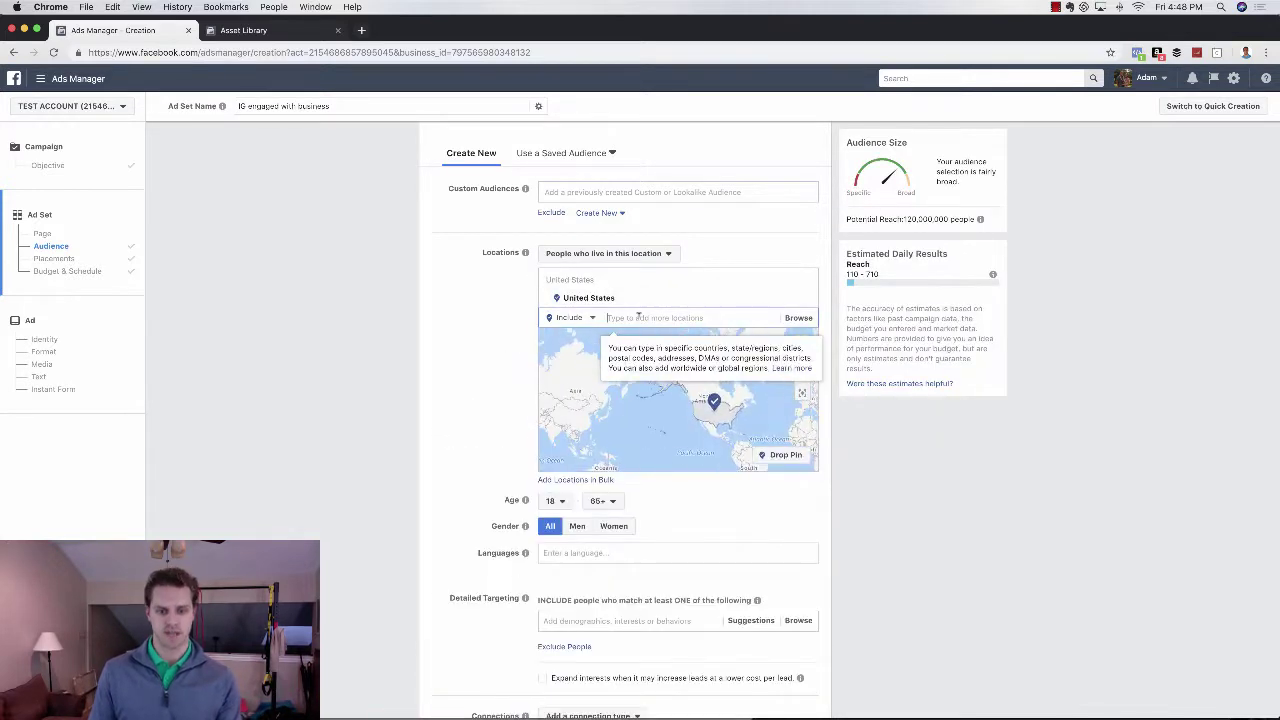
pyautogui.write('frisco')
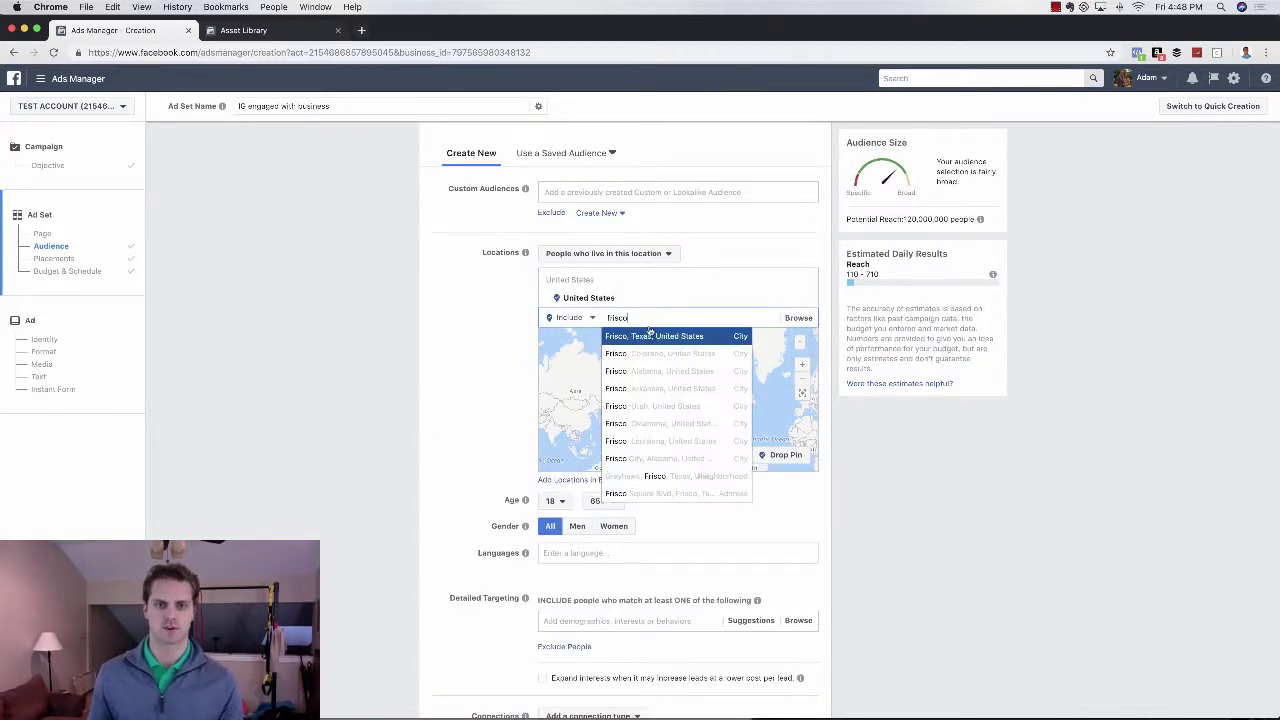
pyautogui.click(620, 334)
# Step: Set the minimum age to 27 and add English (All) as the language
pyautogui.click(562, 535)
pyautogui.scroll(-2, 565, 570)
pyautogui.scroll(2, 563, 580)
pyautogui.click(556, 549)
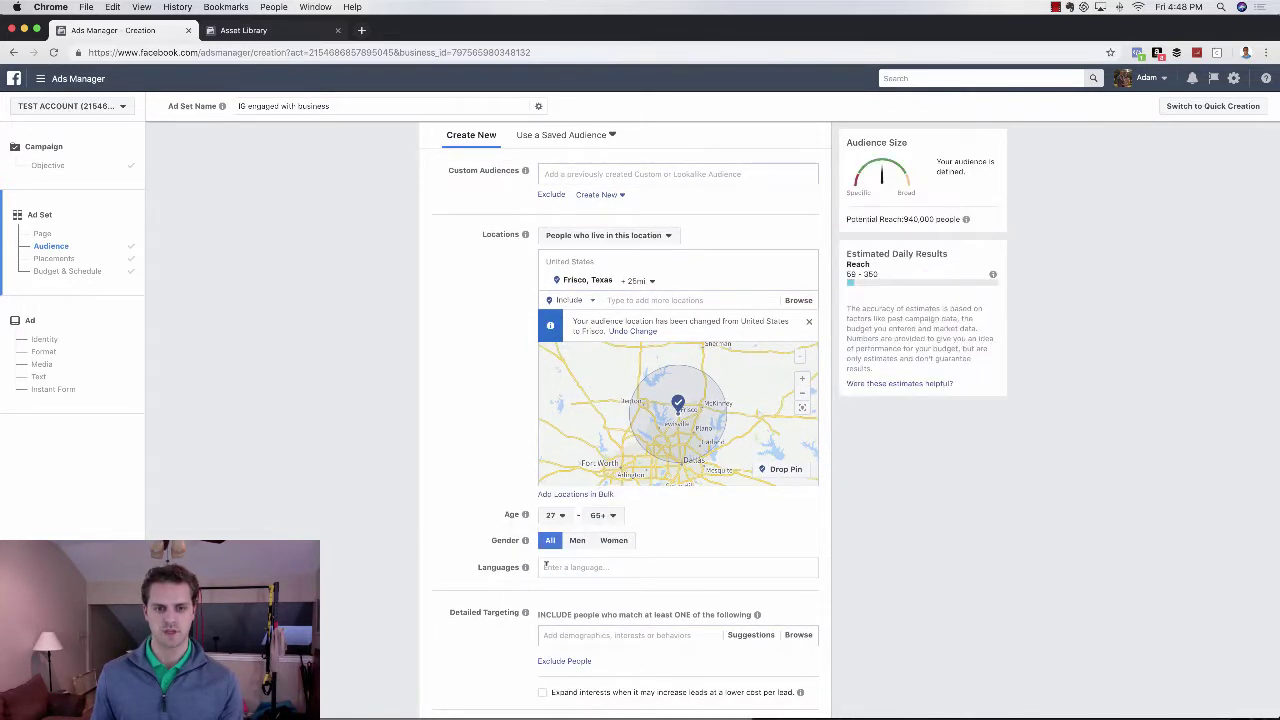
pyautogui.click(600, 567)
pyautogui.write('eng')
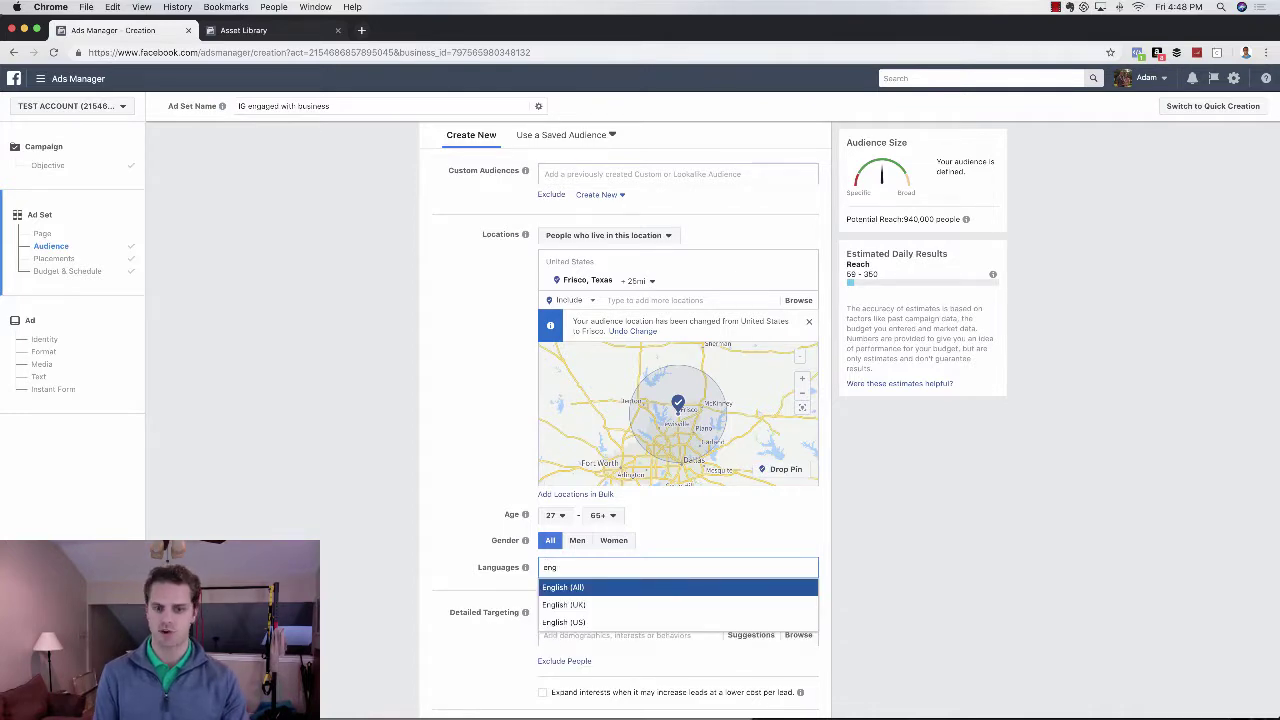
pyautogui.press('Return')
pyautogui.scroll(-3, 484, 450)
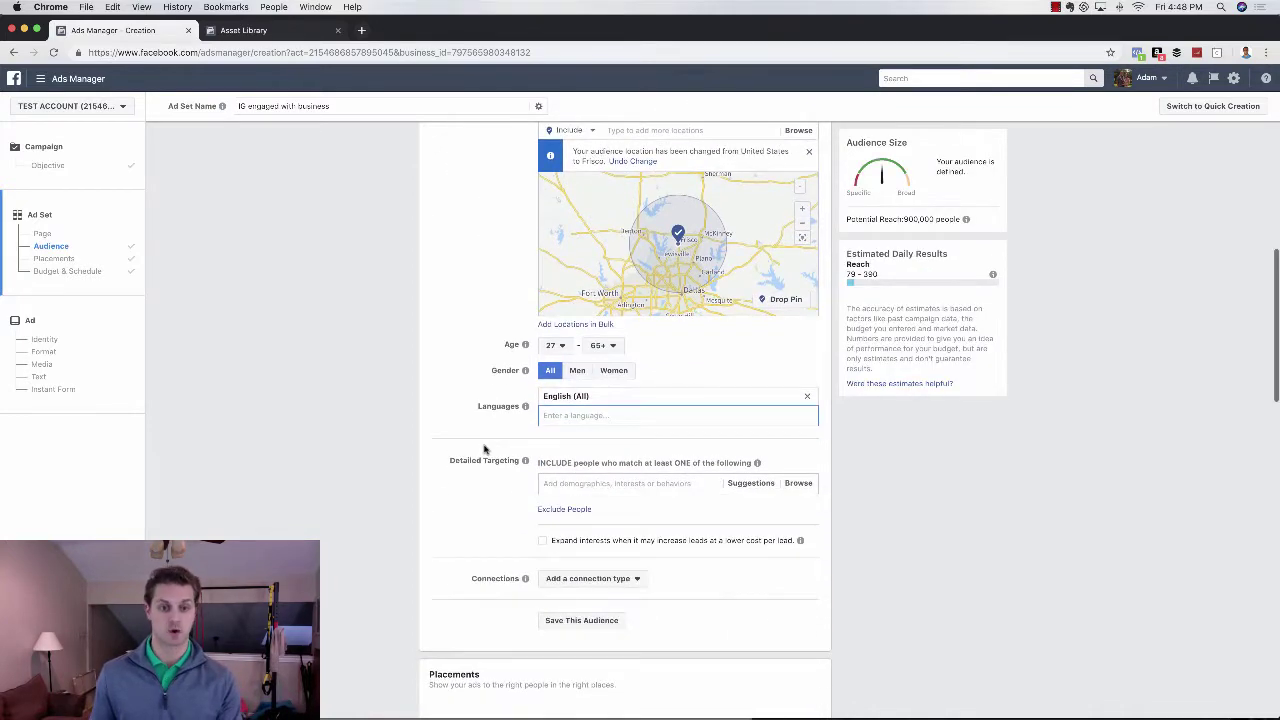
pyautogui.scroll(-1, 484, 450)
# Step: Under Exclude People, search 'national association of real' and add the Realtors and Real Estate Brokers interests
pyautogui.click(562, 462)
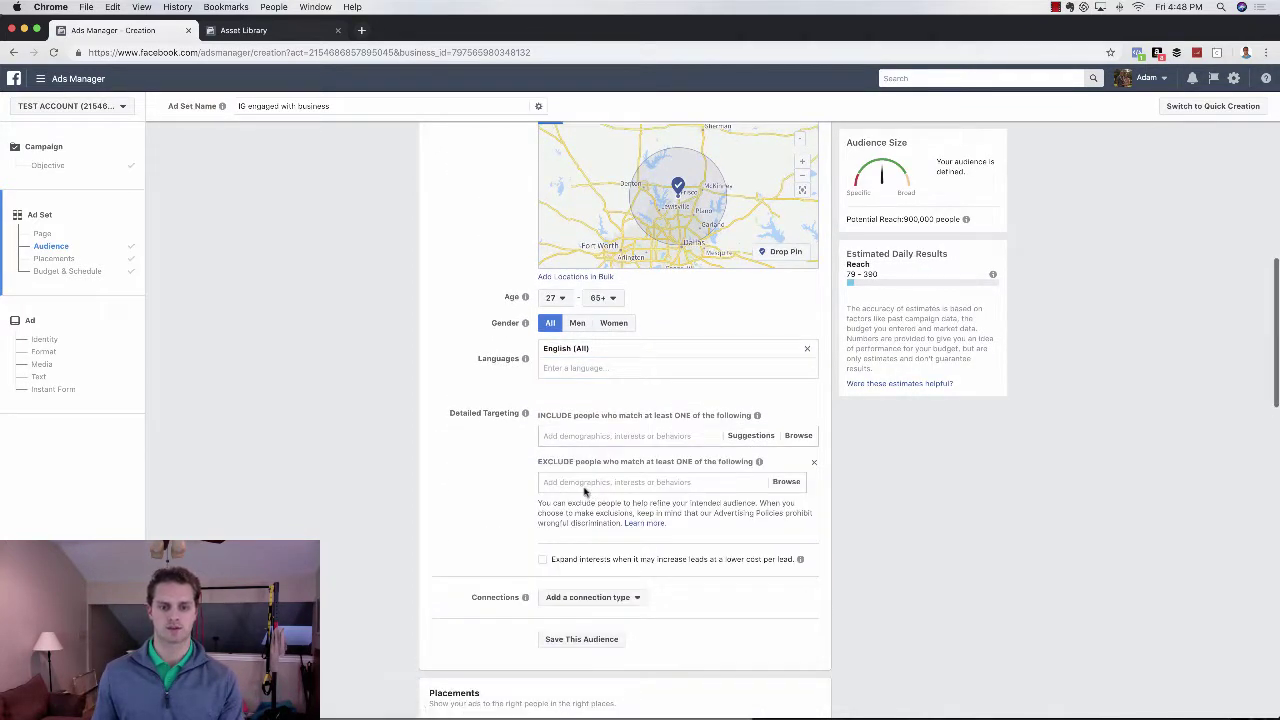
pyautogui.click(585, 484)
pyautogui.write('national association of rea')
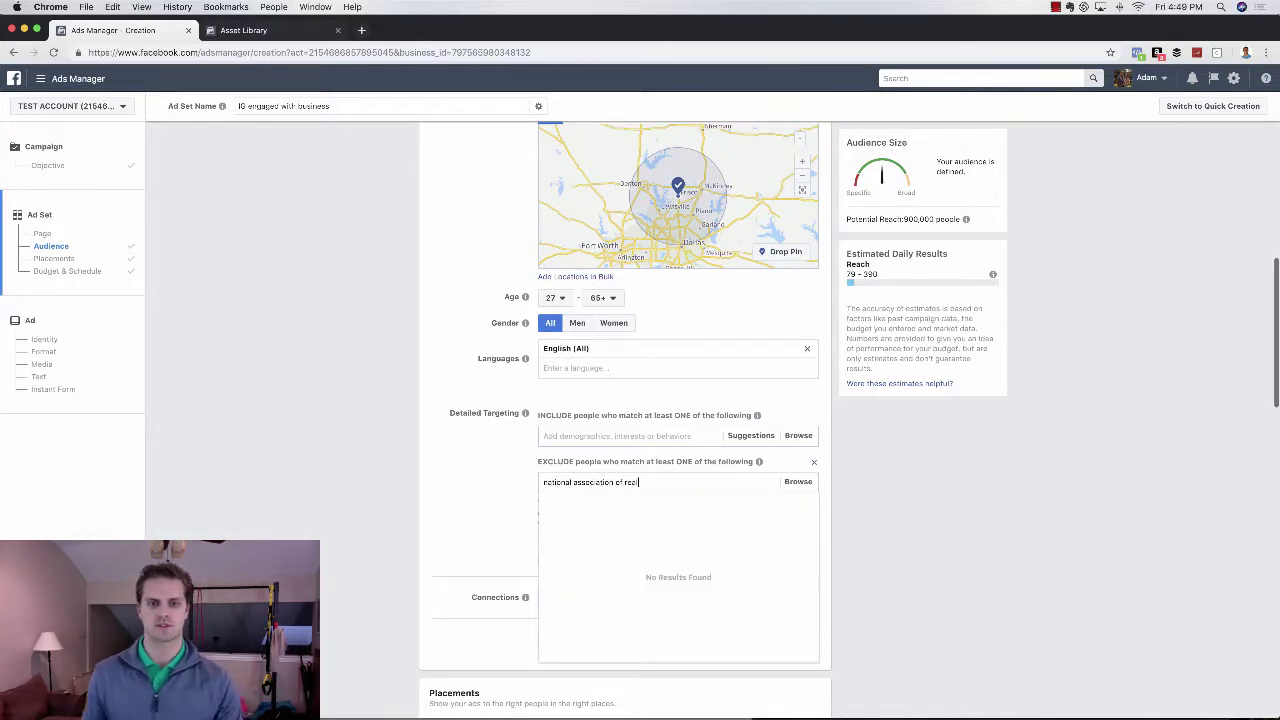
pyautogui.write('l')
pyautogui.click(643, 502)
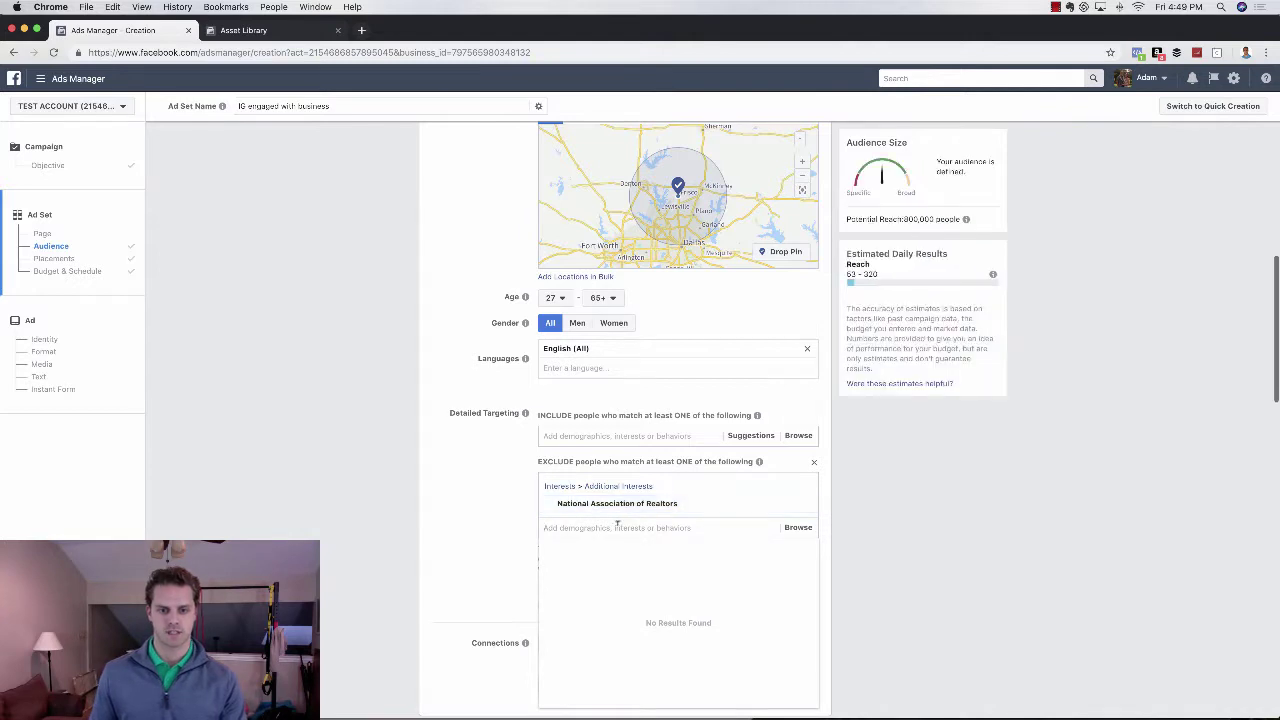
pyautogui.write('national')
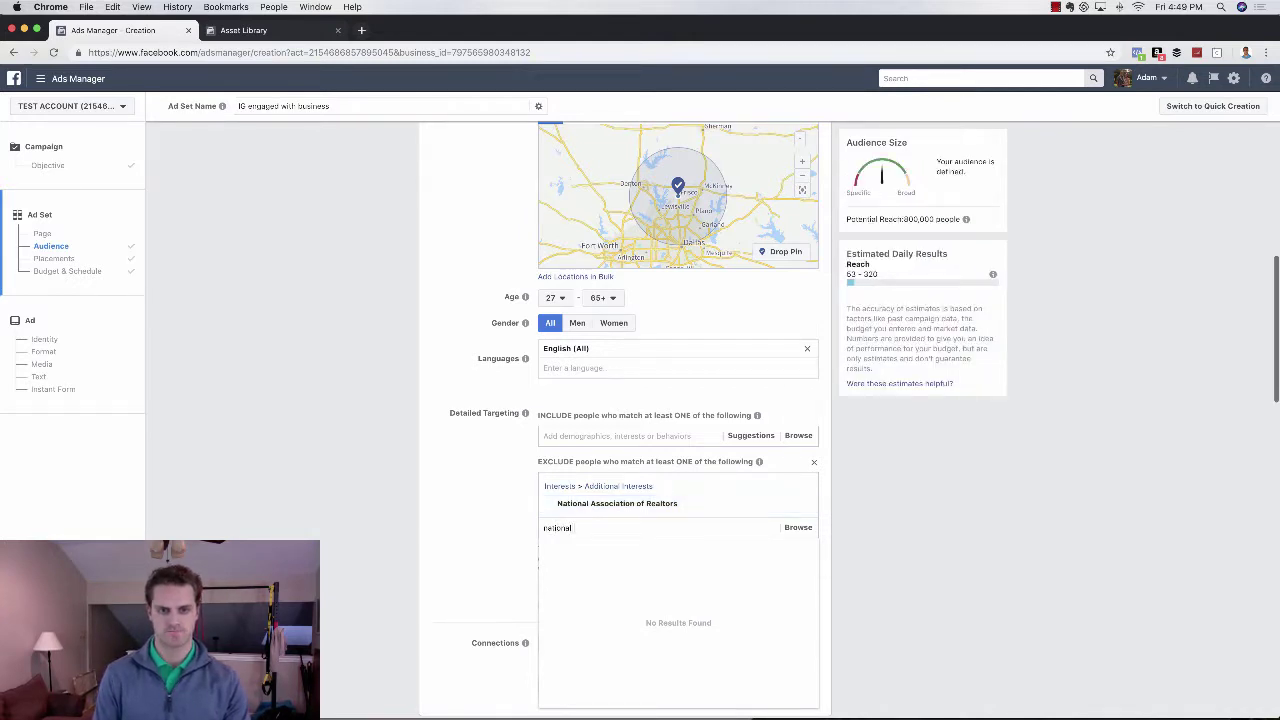
pyautogui.write(' association of real')
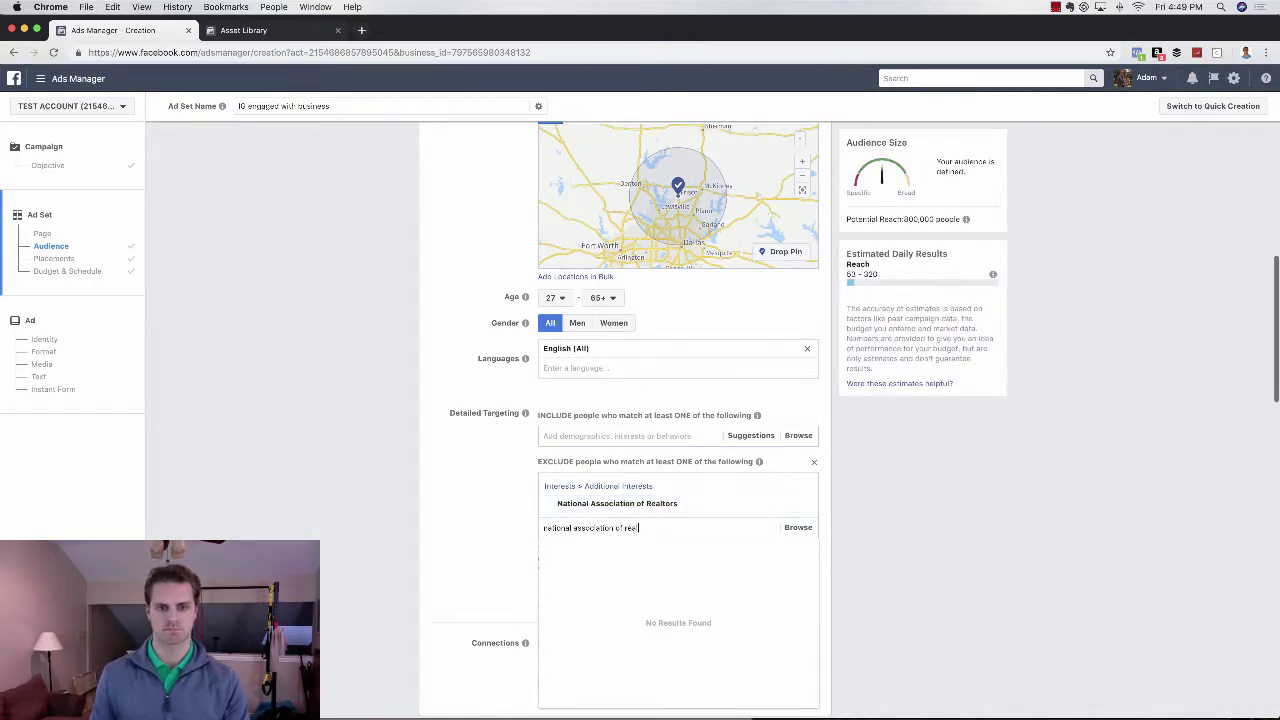
pyautogui.click(667, 548)
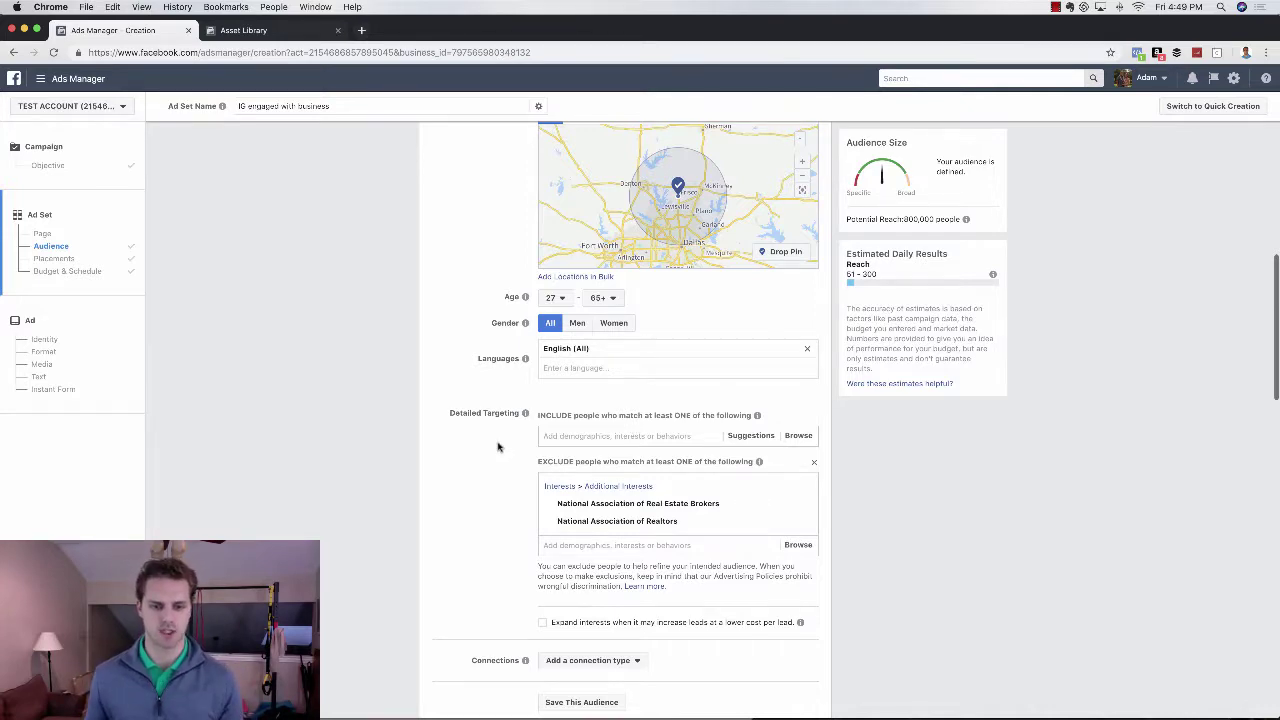
pyautogui.scroll(-5, 500, 445)
pyautogui.scroll(-4, 576, 526)
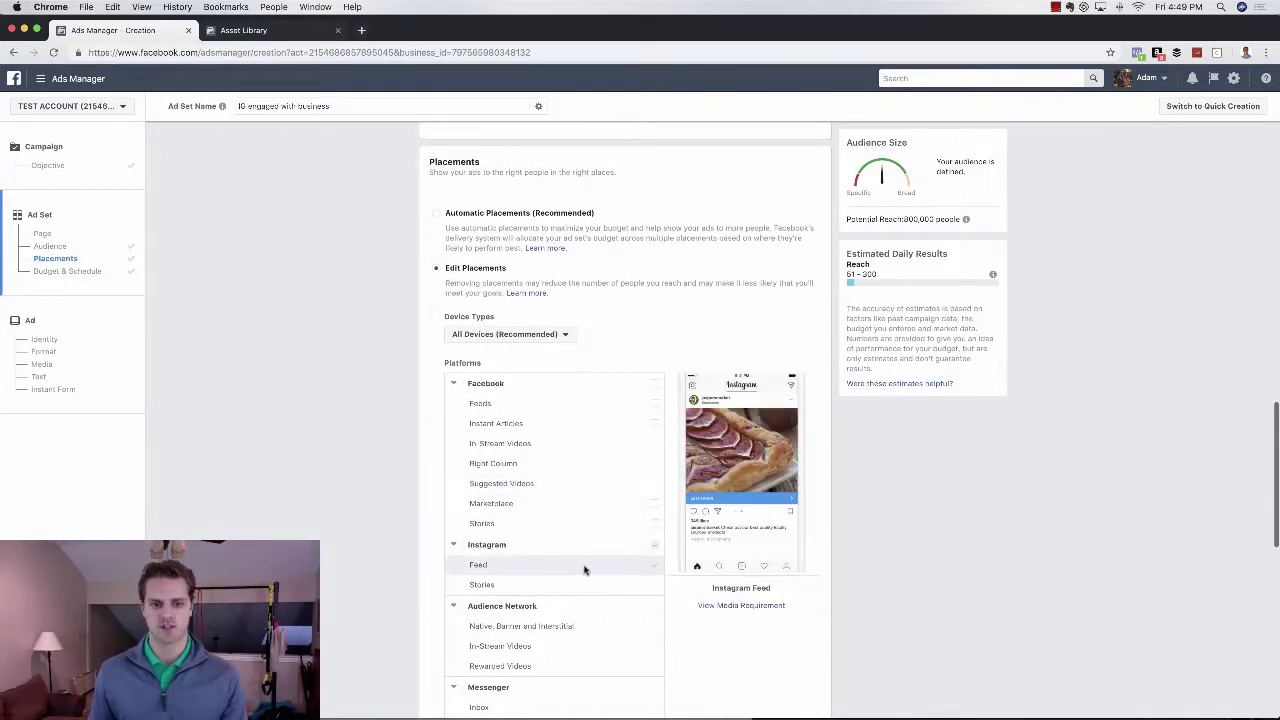
pyautogui.scroll(-15, 590, 569)
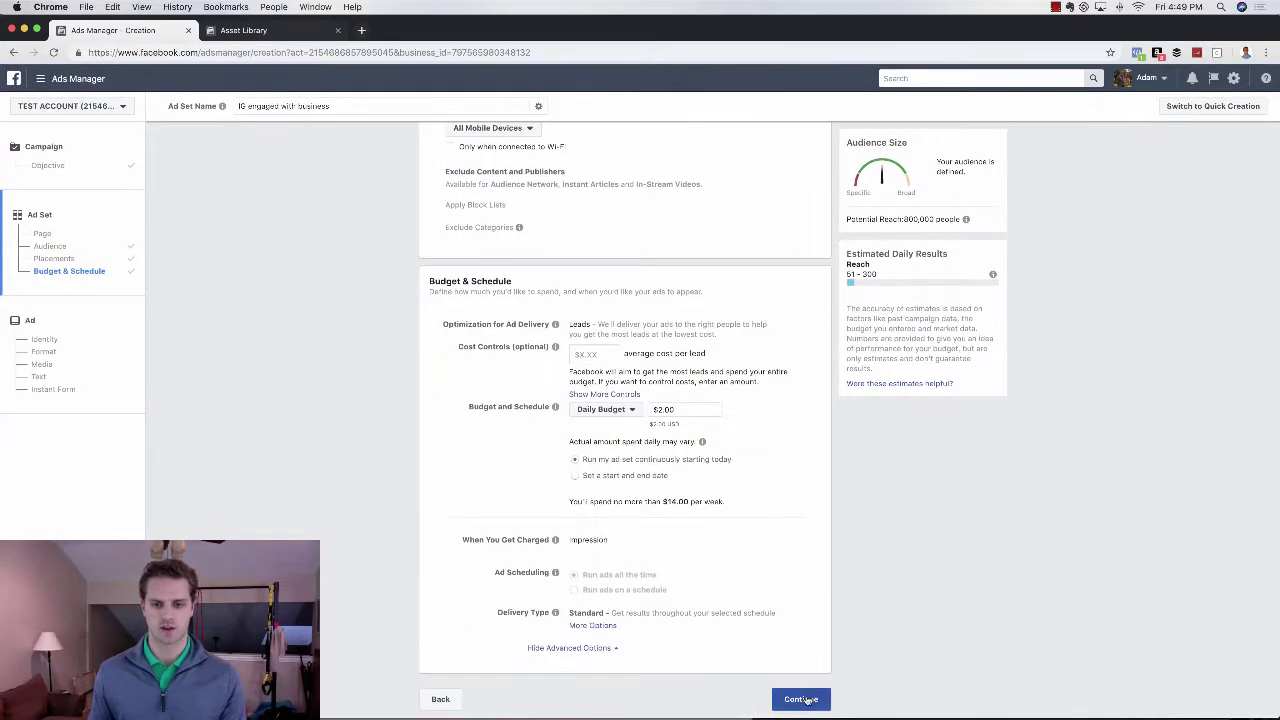
pyautogui.click(800, 696)
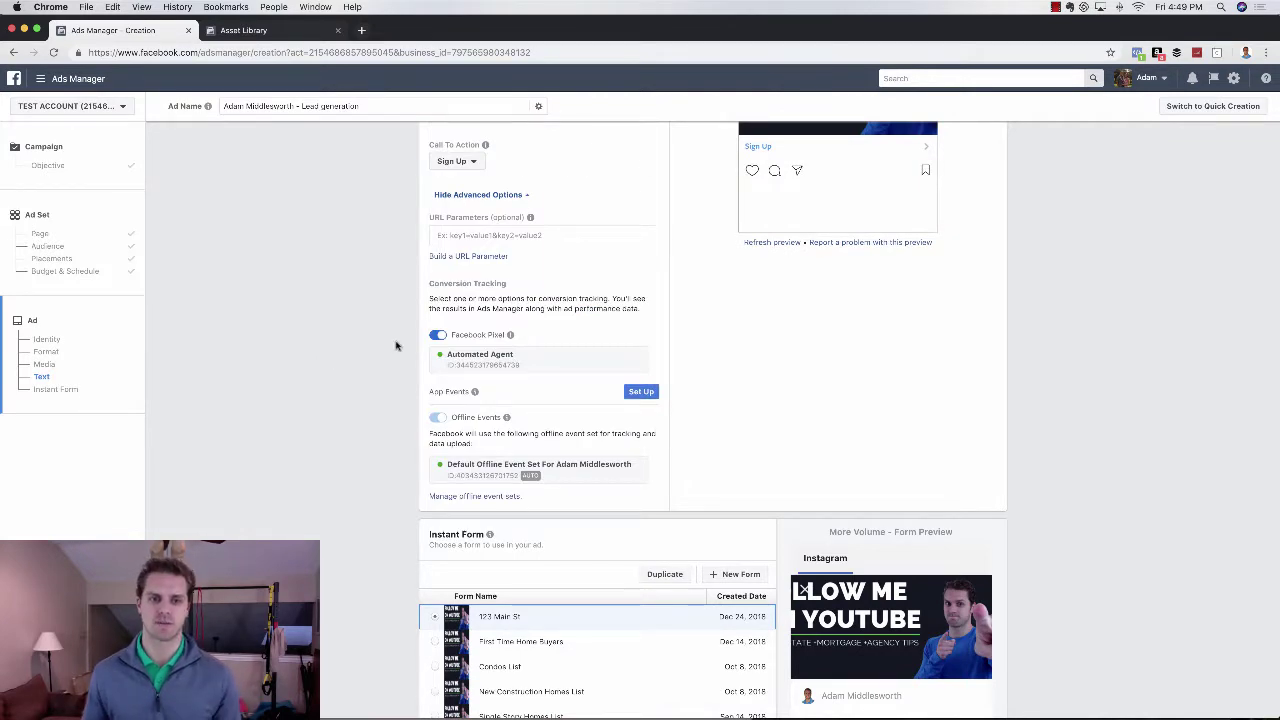
# Step: Remove the uploaded YouTube banner image from the ad
pyautogui.scroll(5, 392, 343)
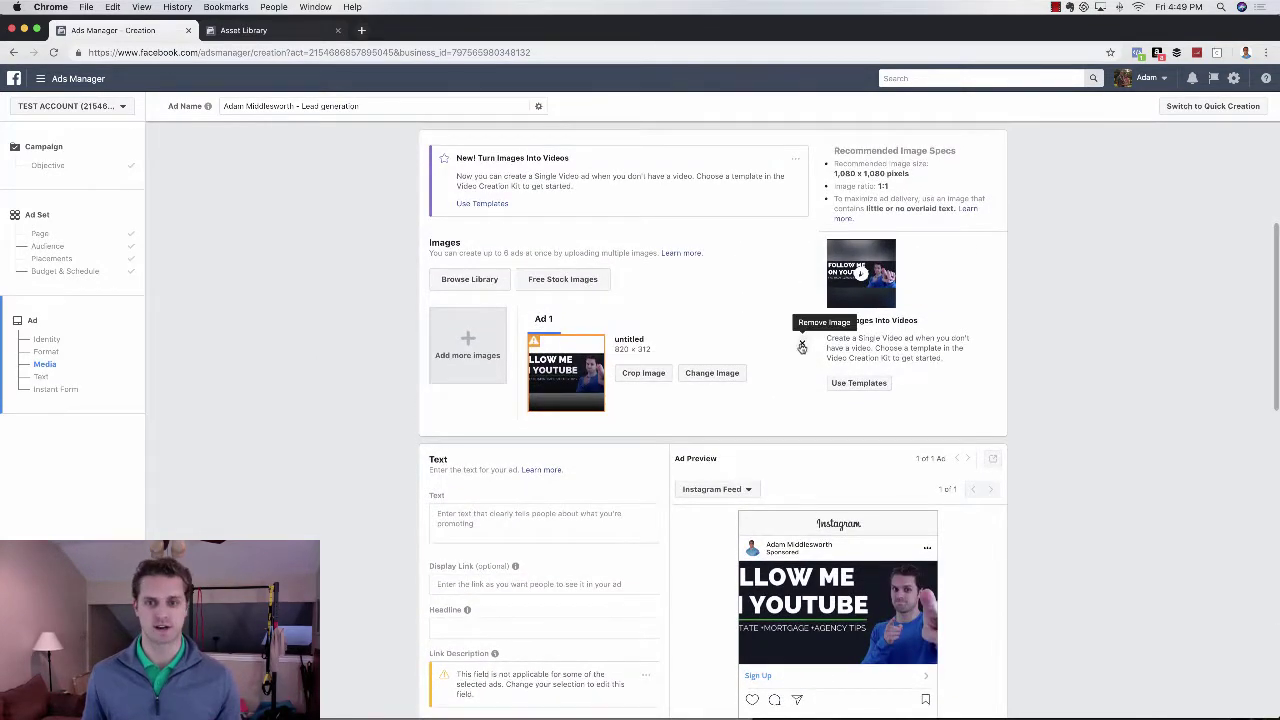
pyautogui.click(801, 343)
pyautogui.scroll(3, 610, 379)
pyautogui.scroll(-1, 610, 379)
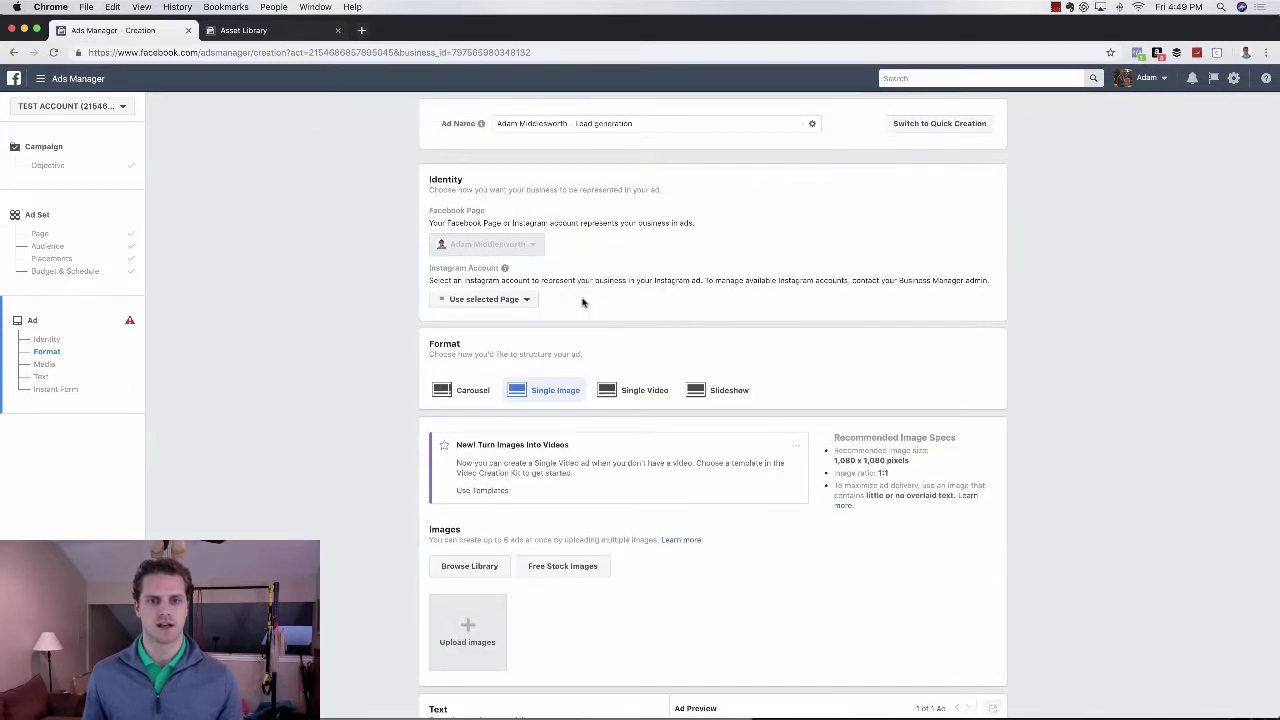
# Step: Check the Instagram account choices, leaving the selection unchanged
pyautogui.click(505, 302)
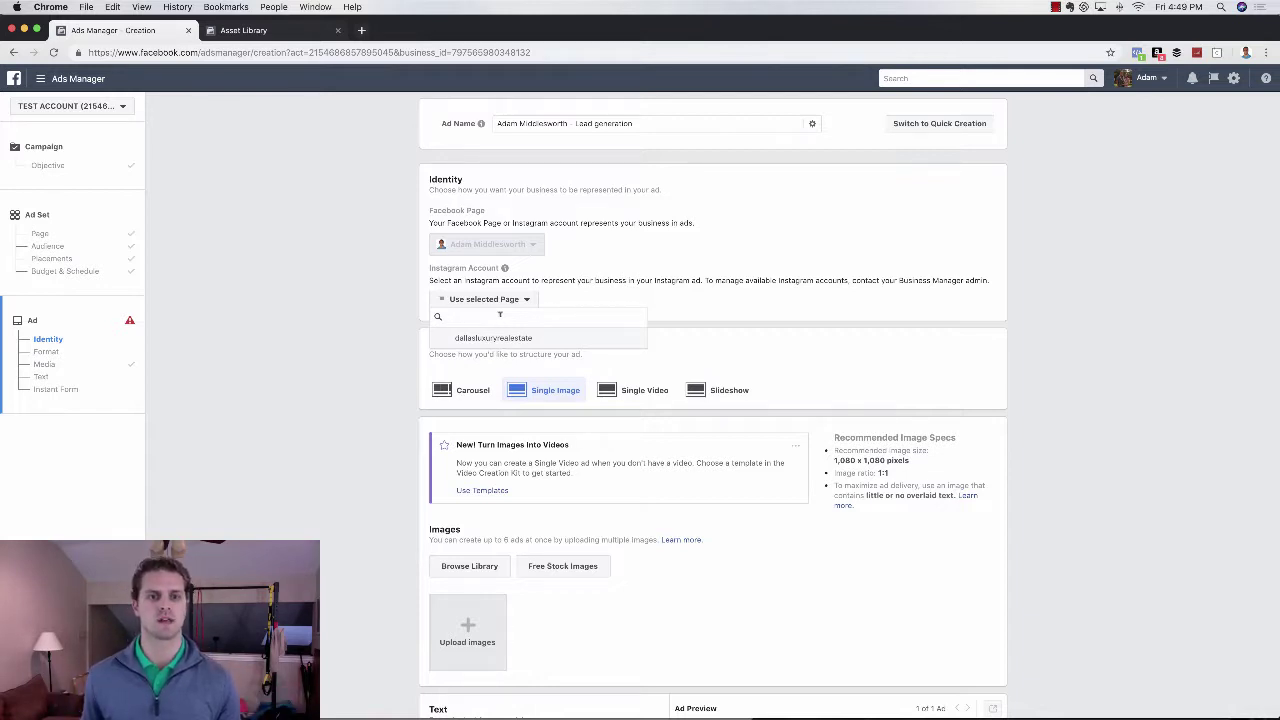
pyautogui.click(490, 300)
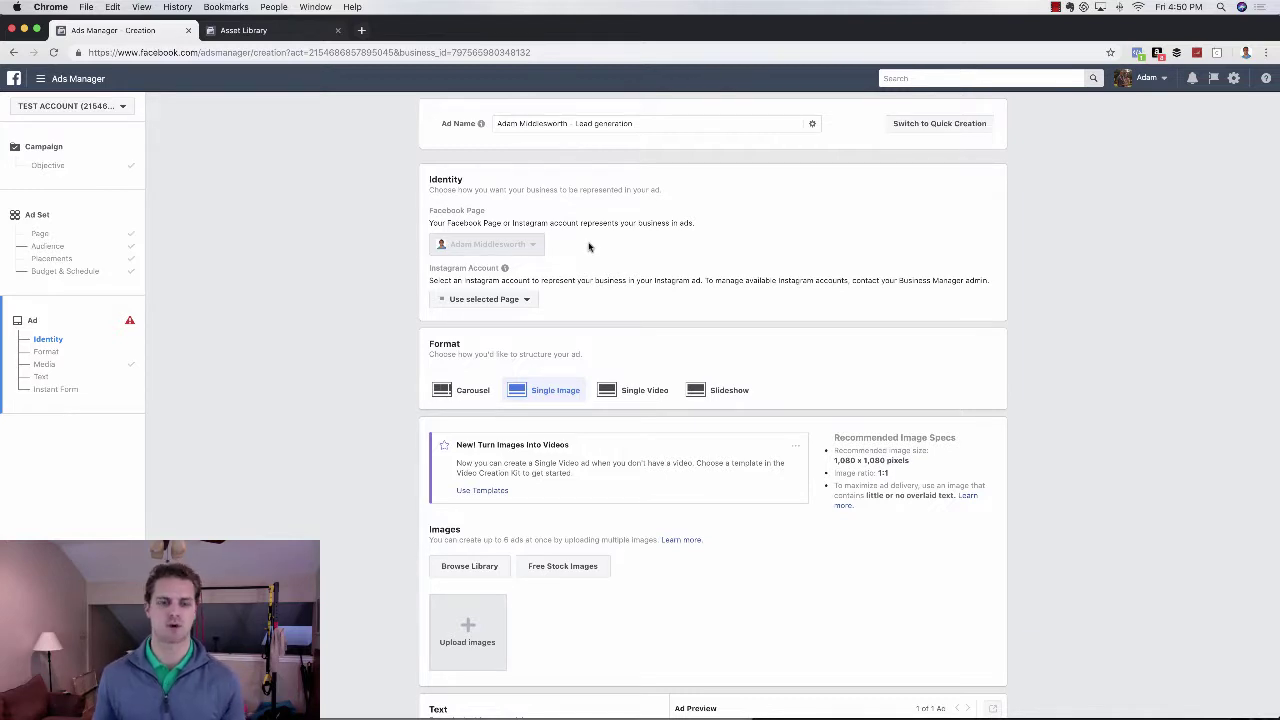
pyautogui.scroll(-5, 634, 263)
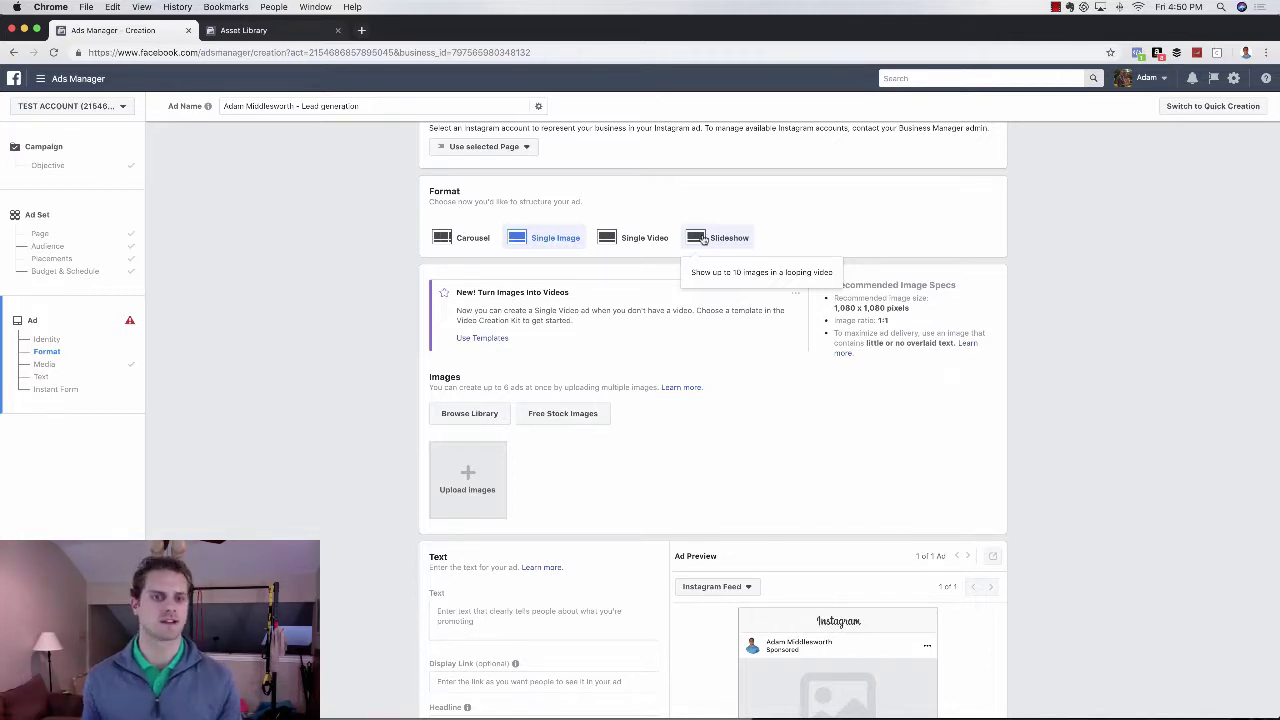
# Step: Use the untitled 1080 × 1080 brick house photo from the account library as the ad image
pyautogui.click(487, 418)
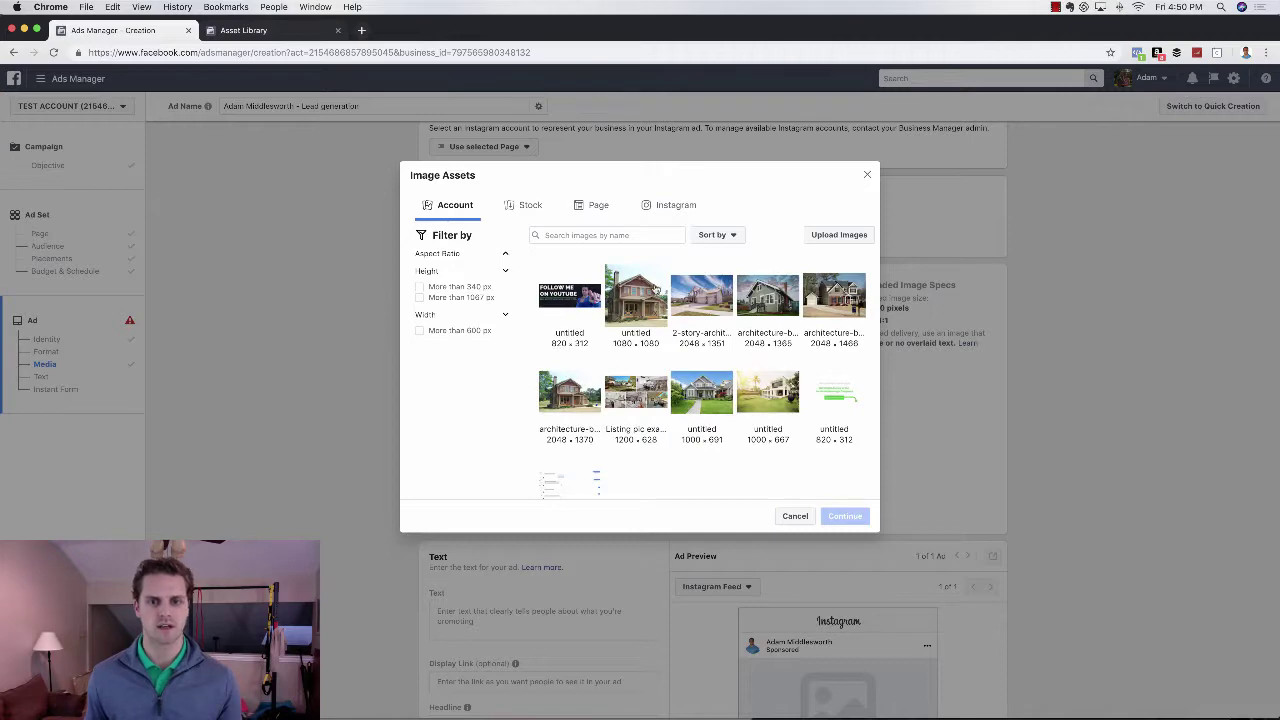
pyautogui.click(643, 298)
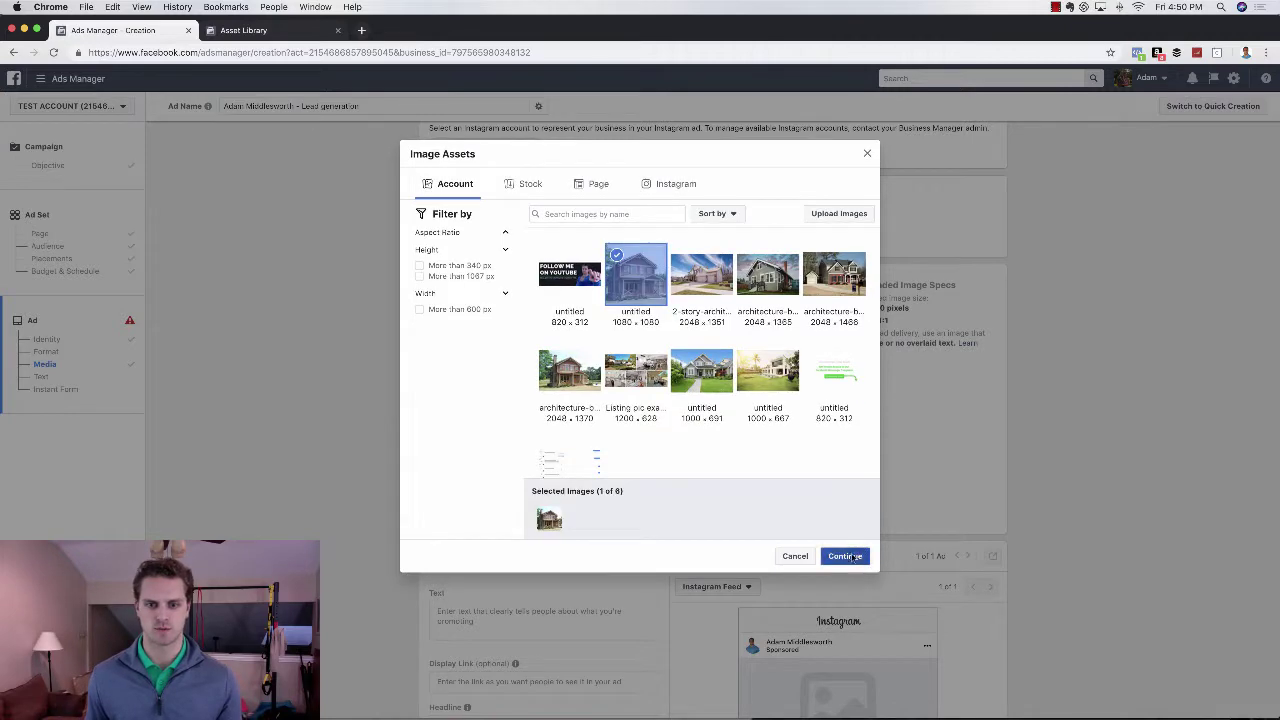
pyautogui.click(846, 554)
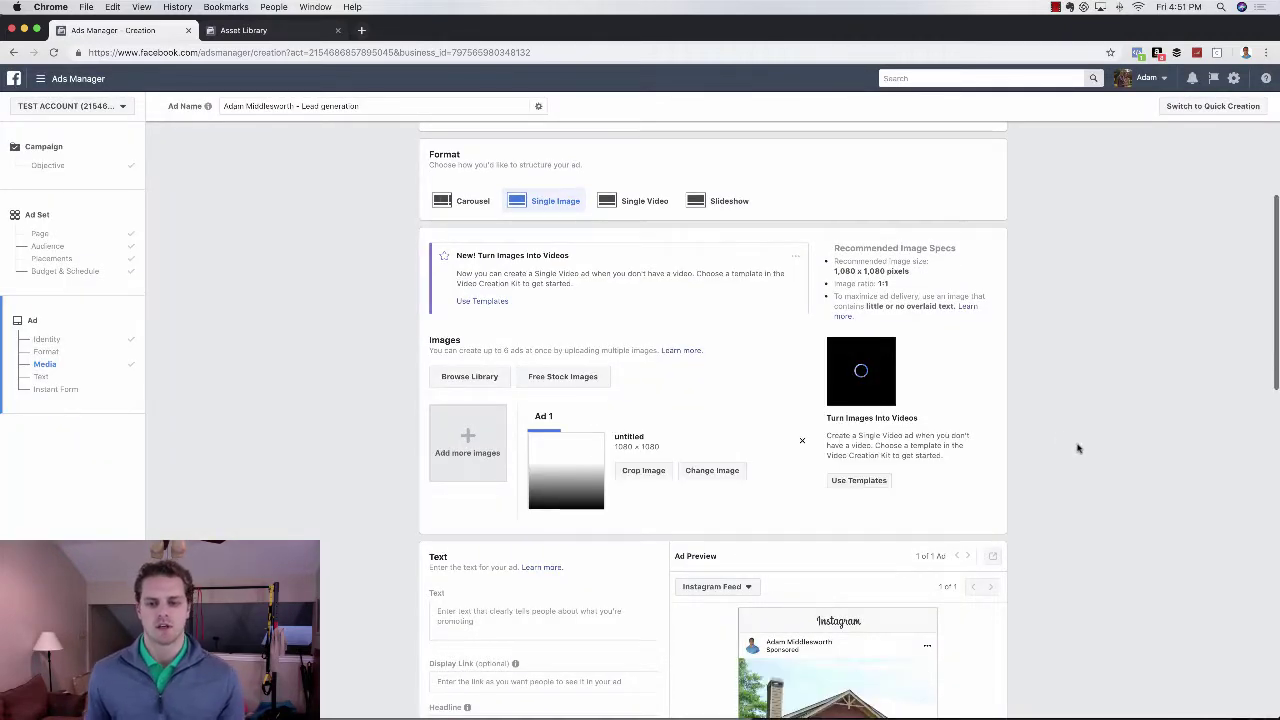
pyautogui.scroll(-3, 1062, 438)
pyautogui.scroll(-3, 1062, 438)
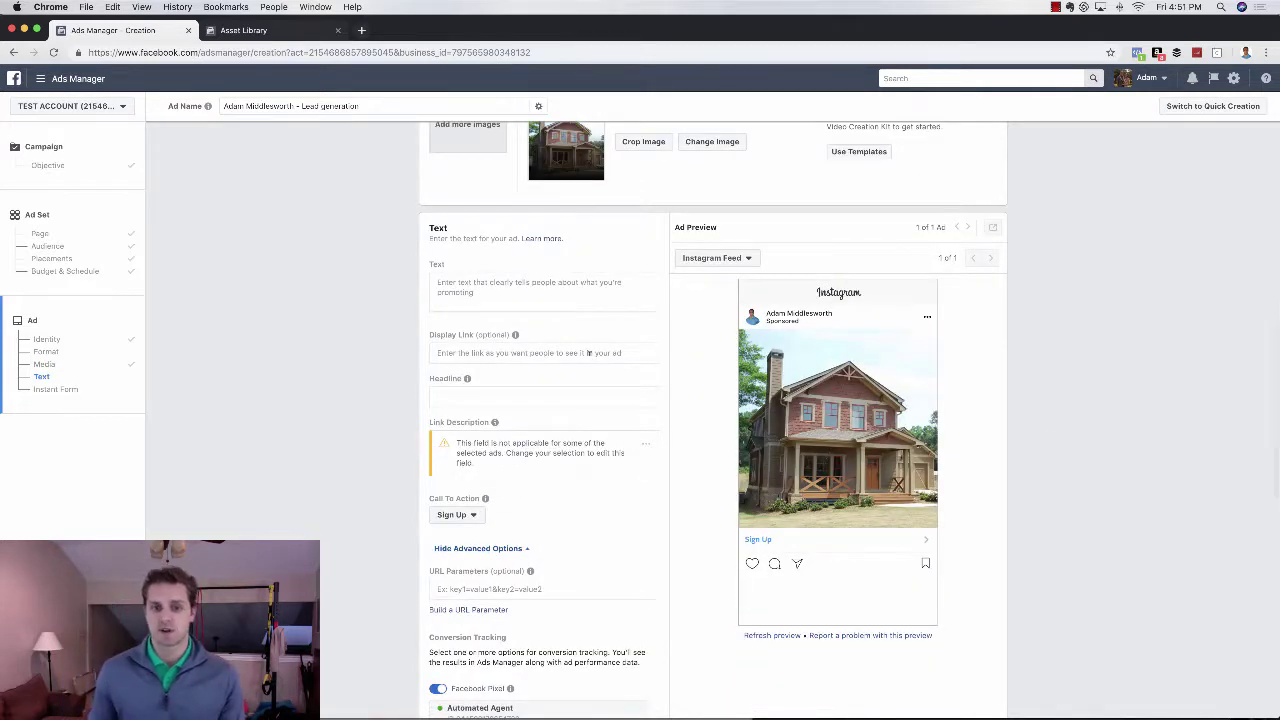
pyautogui.click(510, 290)
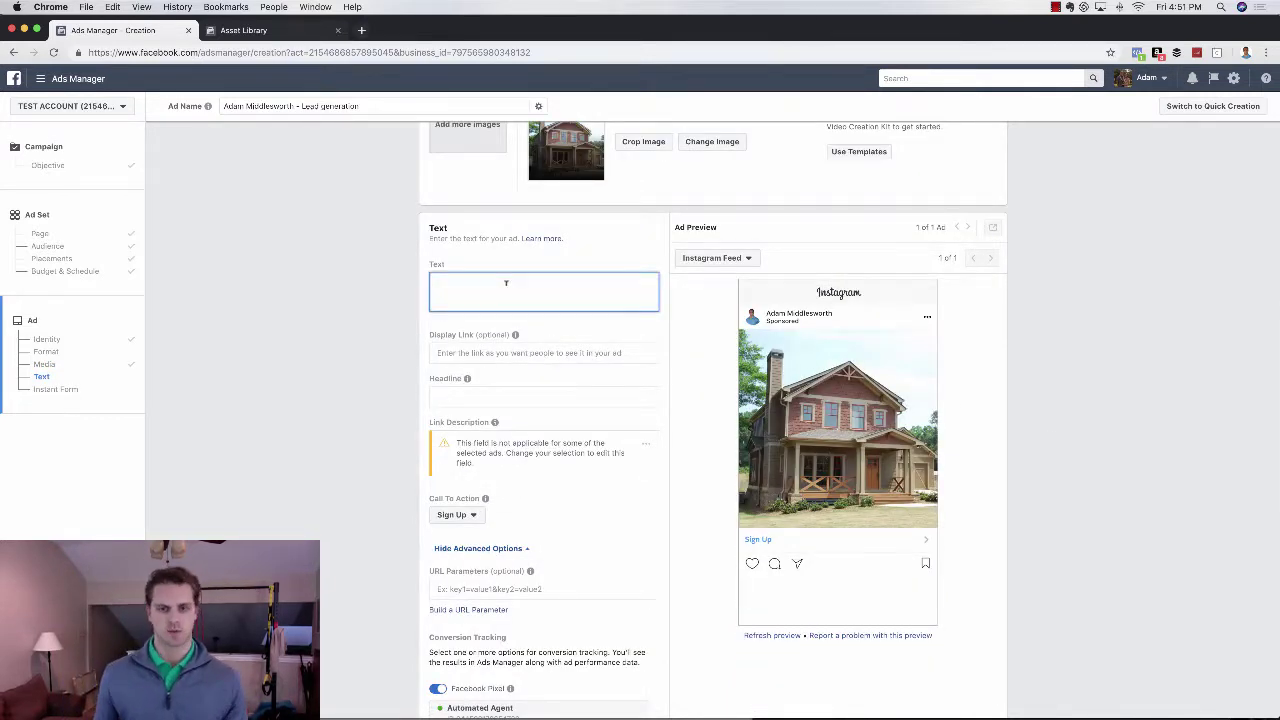
# Step: Start the caption with '#FeaturedListing in Frisco' and a '4 bedroom 3 bath' line
pyautogui.write('#heatin')
pyautogui.press('BackSpace')
pyautogui.press('BackSpace')
pyautogui.write('uredListing')
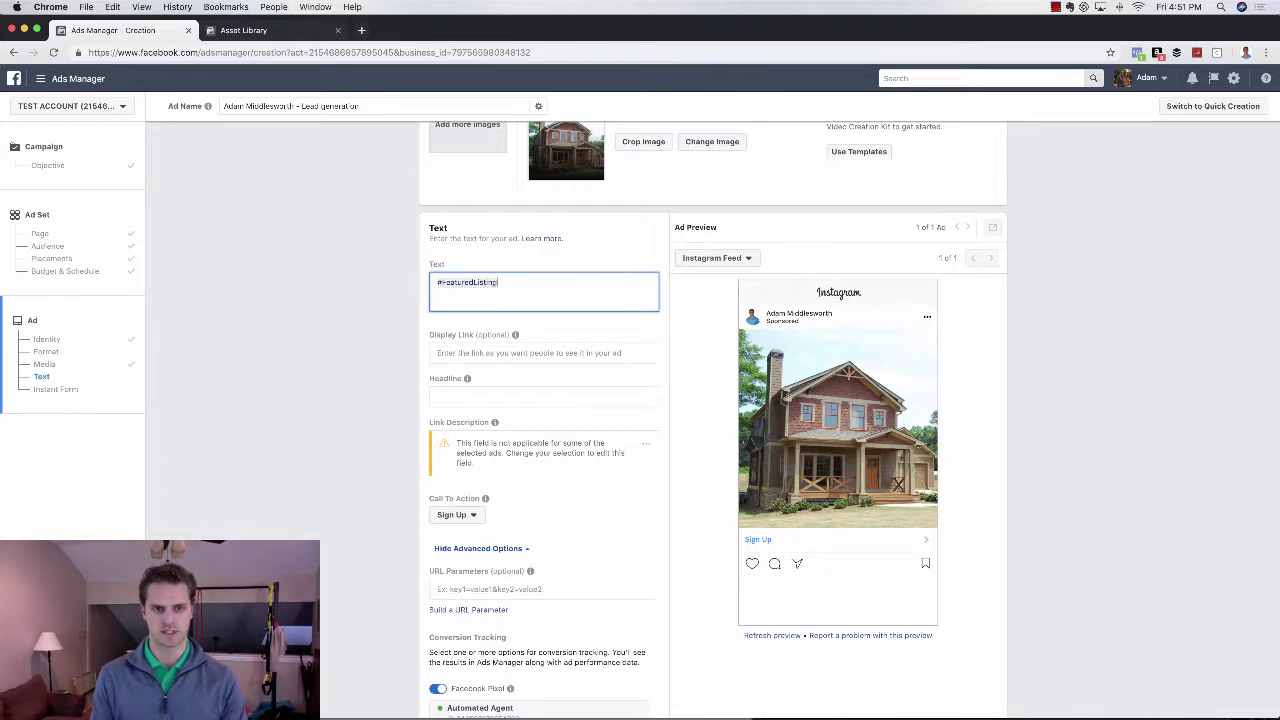
pyautogui.write(' in Hrisco')
pyautogui.press('Tab')
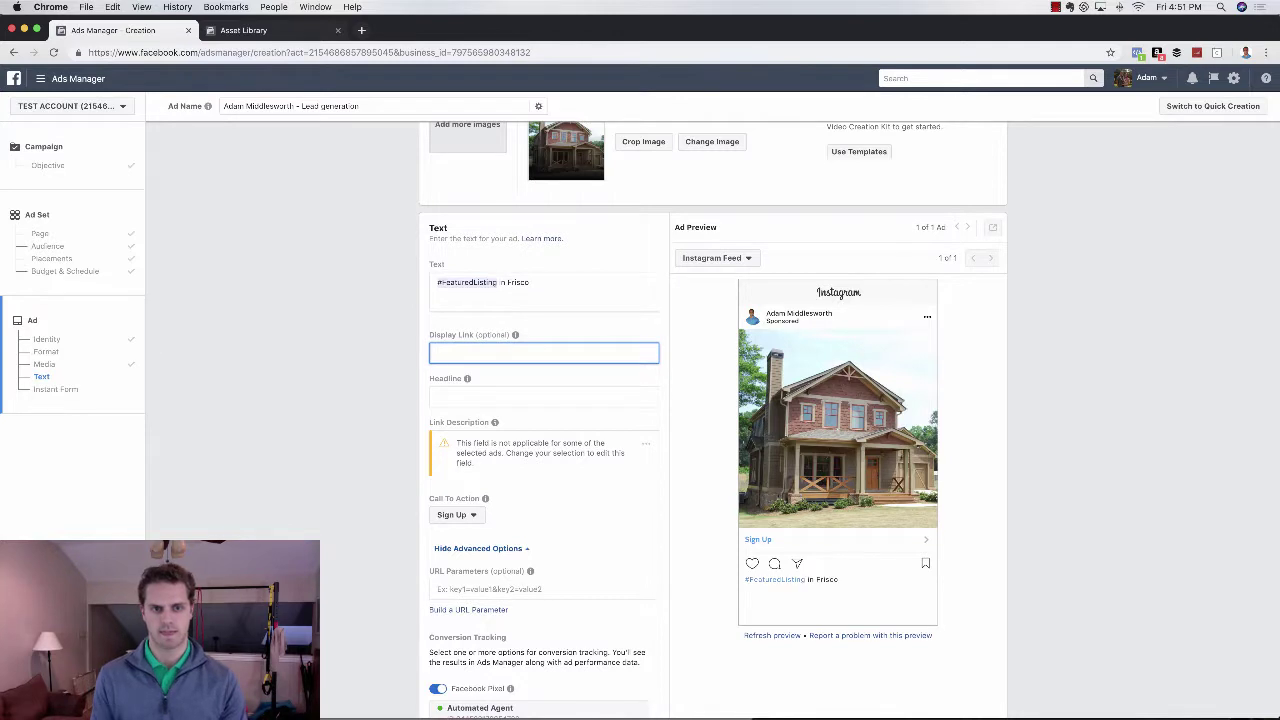
pyautogui.hotkey('shift', 'Tab')
pyautogui.press('Return')
pyautogui.write('4')
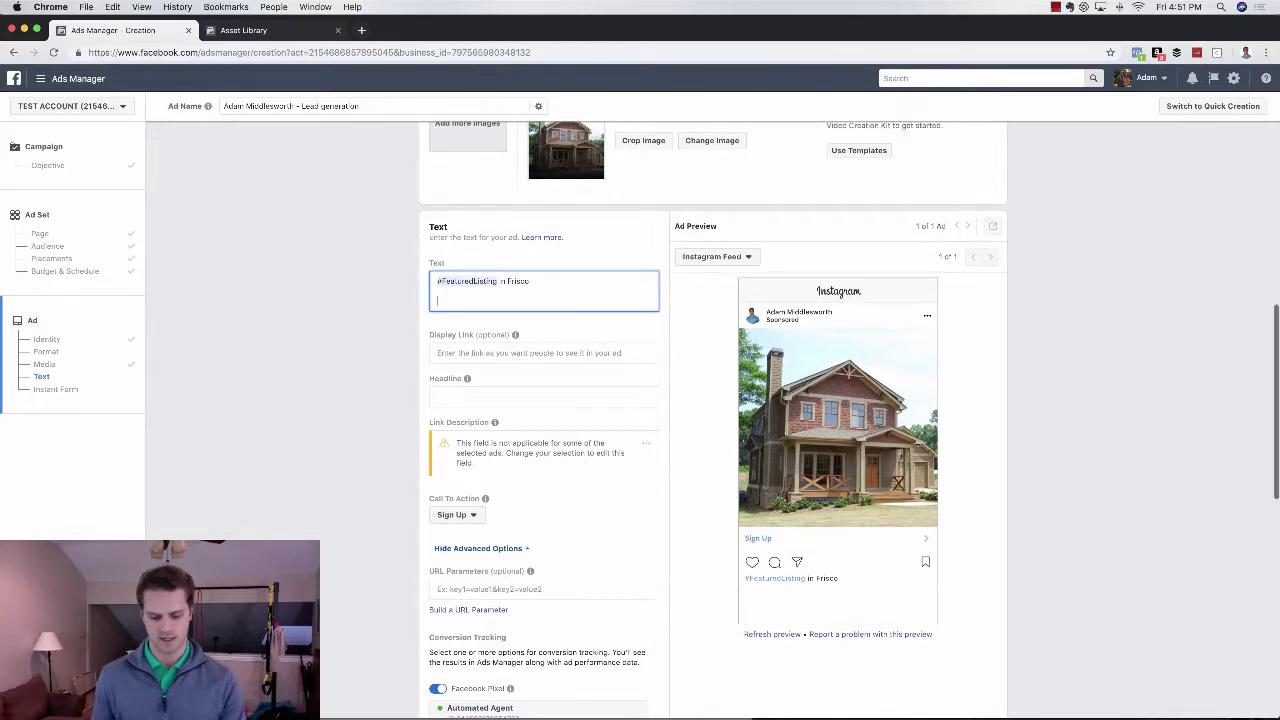
pyautogui.write(' bedroom ')
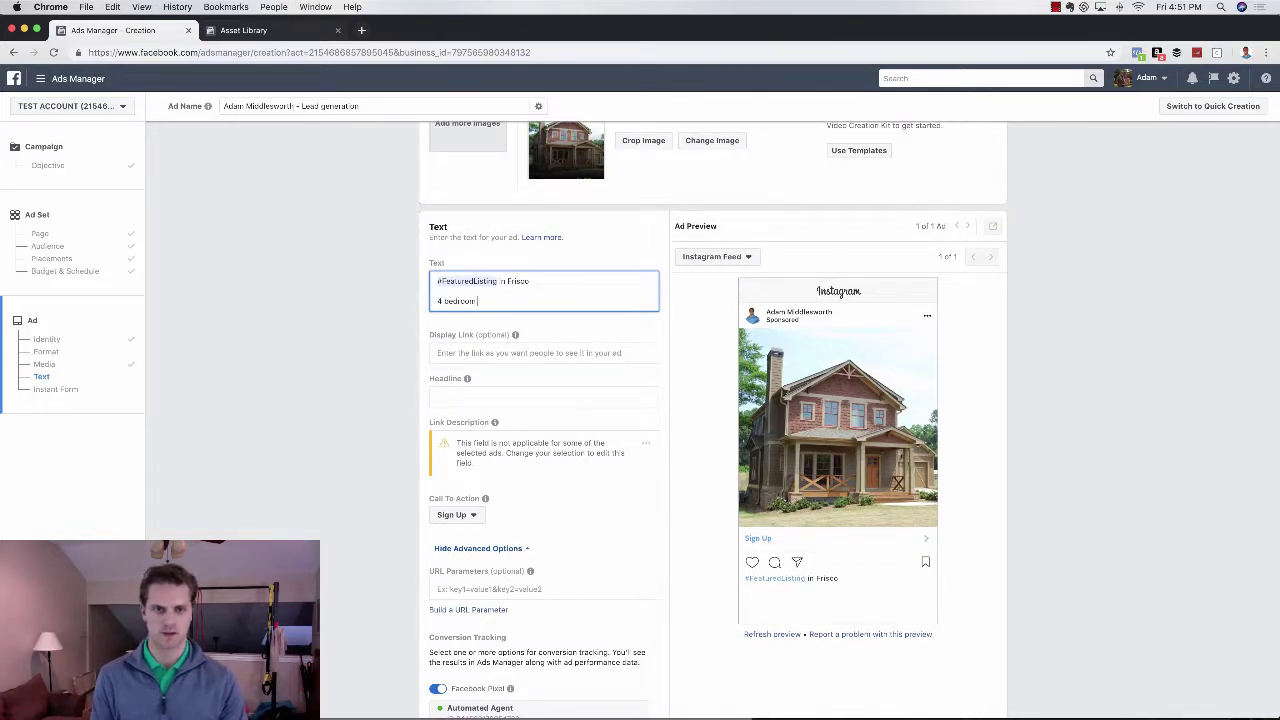
pyautogui.write('3 bath')
# Step: Add 'Tap "Learn More" for more photos, price and location' and 'This home features' lines
pyautogui.press('Return')
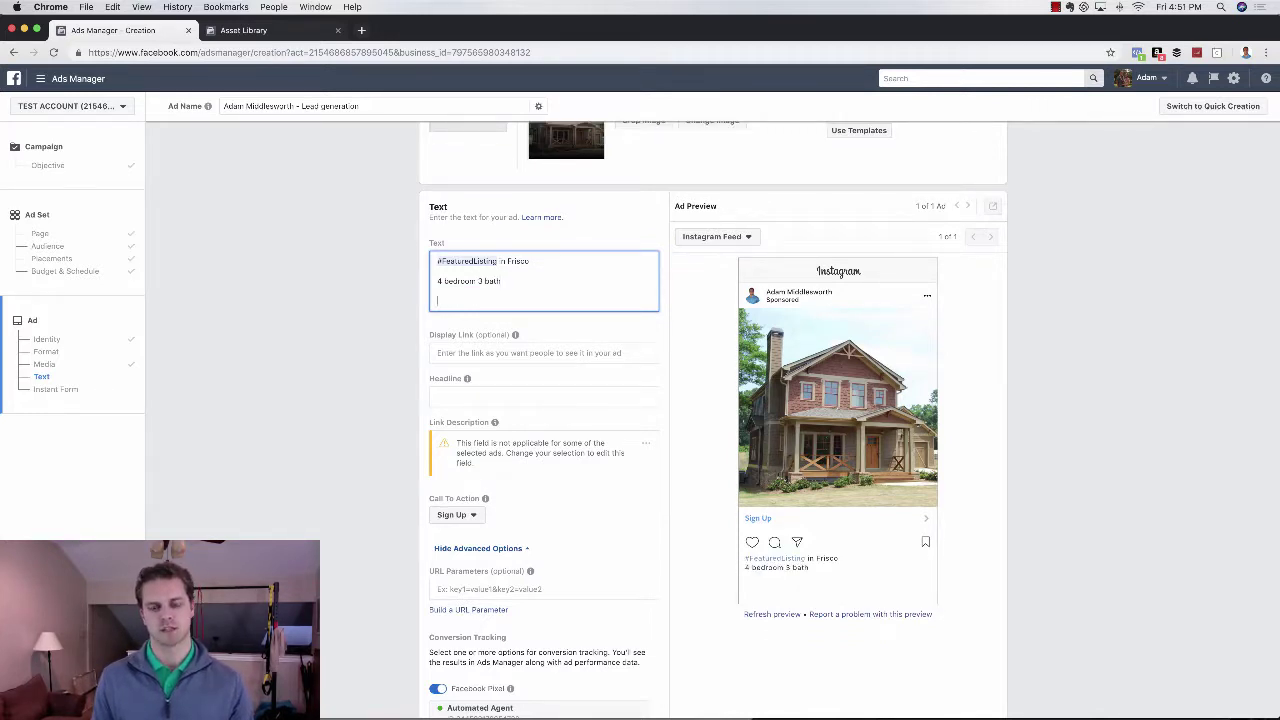
pyautogui.write('Tap "Learn More" for more photos, price and location')
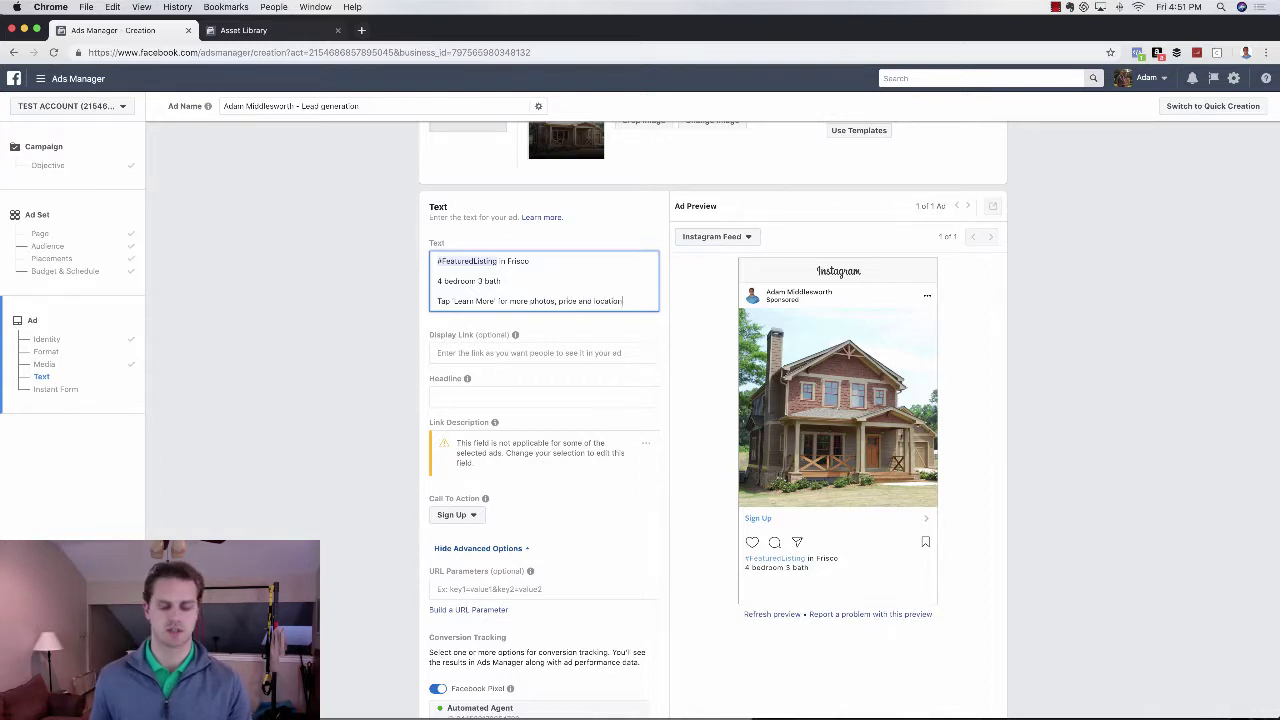
pyautogui.press('Return')
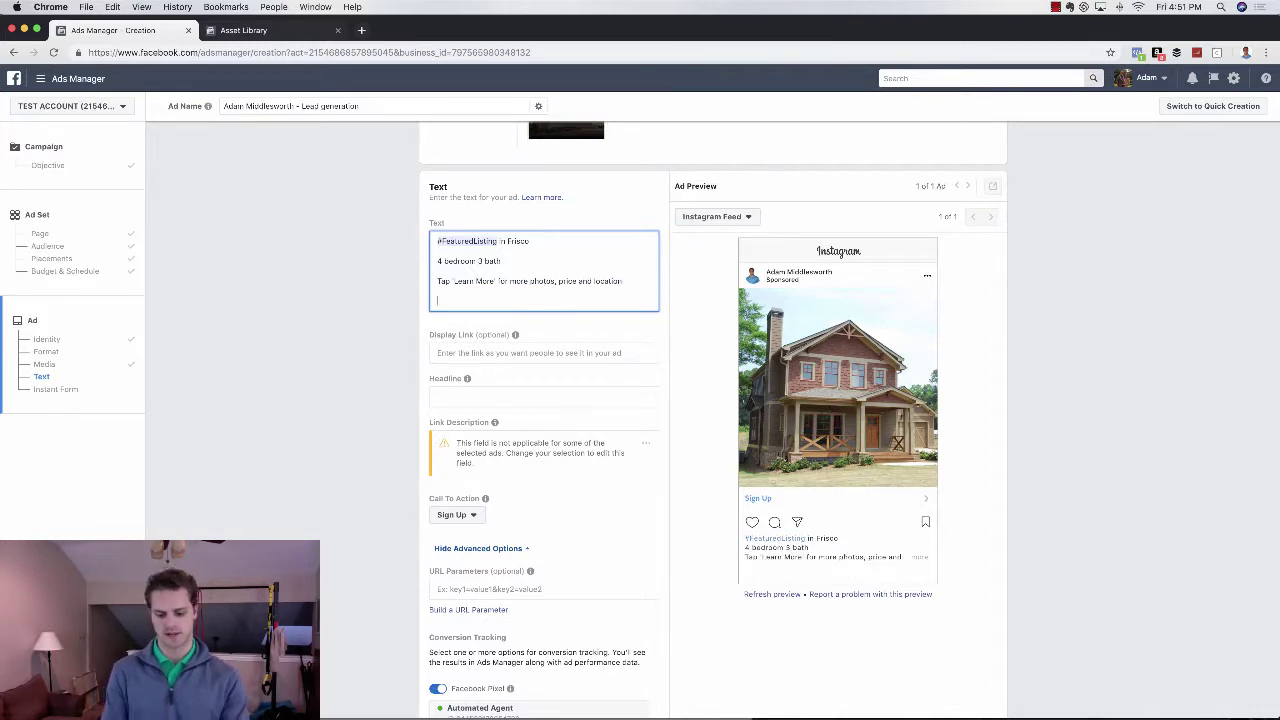
pyautogui.write('This home features')
# Step: List 'feature 1', 'feature 2', 'feature 3', then paste the Learn More prompt at the end
pyautogui.press('Return')
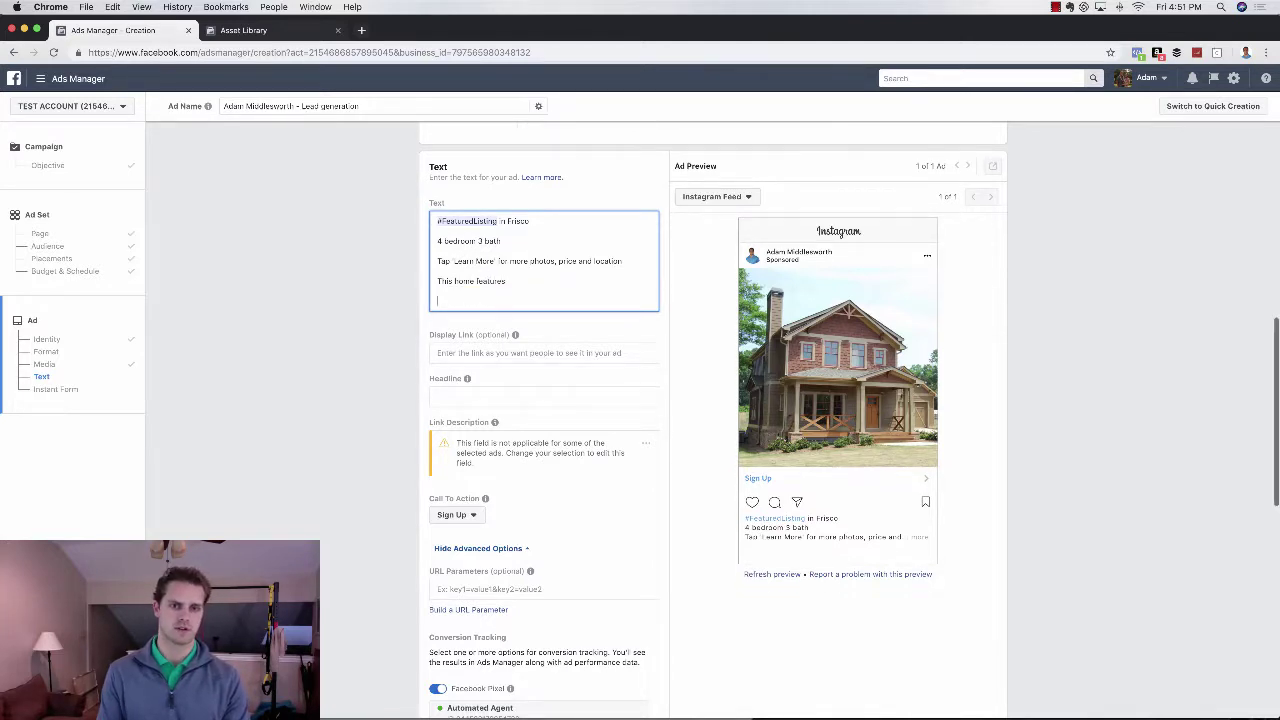
pyautogui.write('feature 1')
pyautogui.press('Return')
pyautogui.write('feature 1')
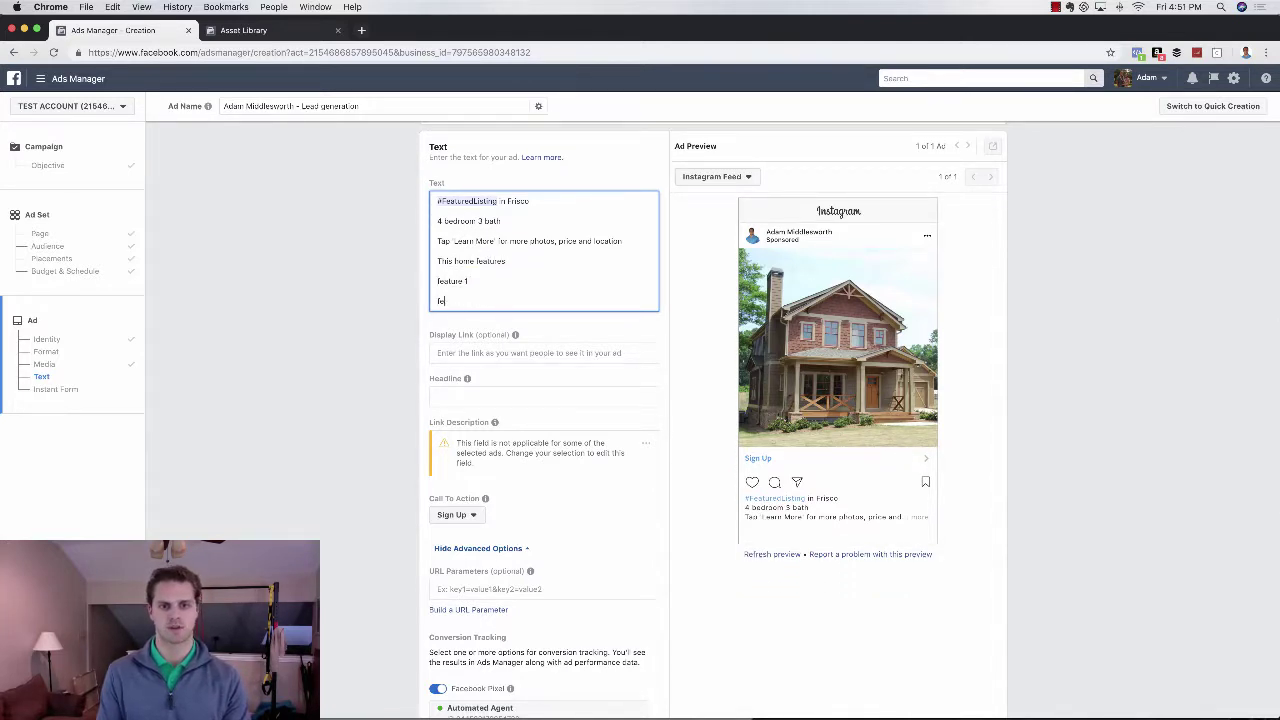
pyautogui.press('BackSpace')
pyautogui.write('2')
pyautogui.press('Return')
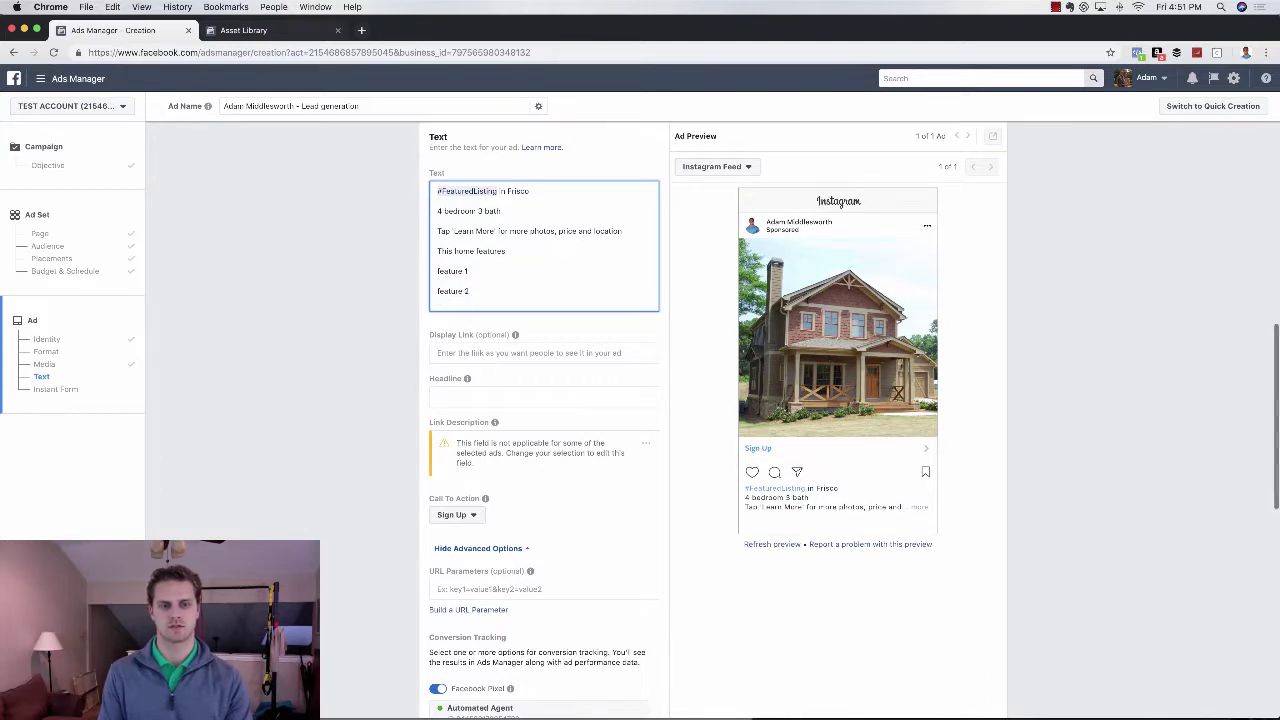
pyautogui.write('feature 3')
pyautogui.press('Return')
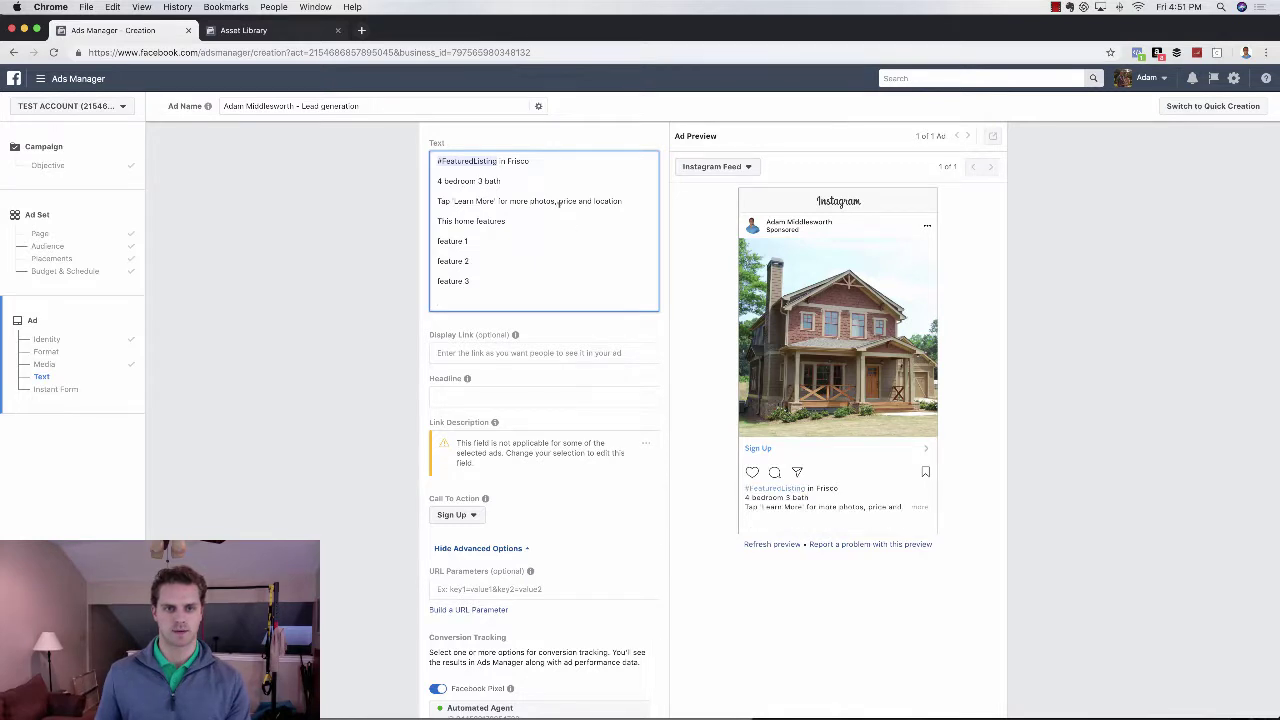
pyautogui.write("Tap 'Learn More' for more photos, price and location")
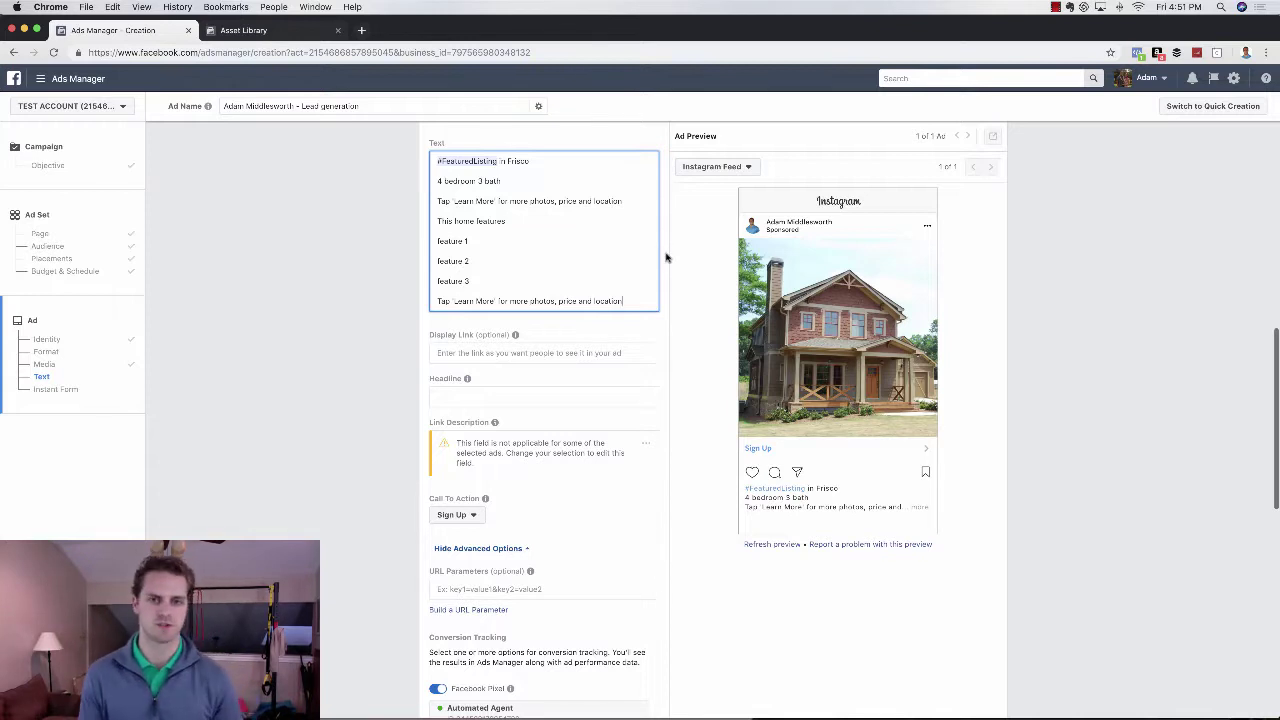
pyautogui.scroll(1, 666, 258)
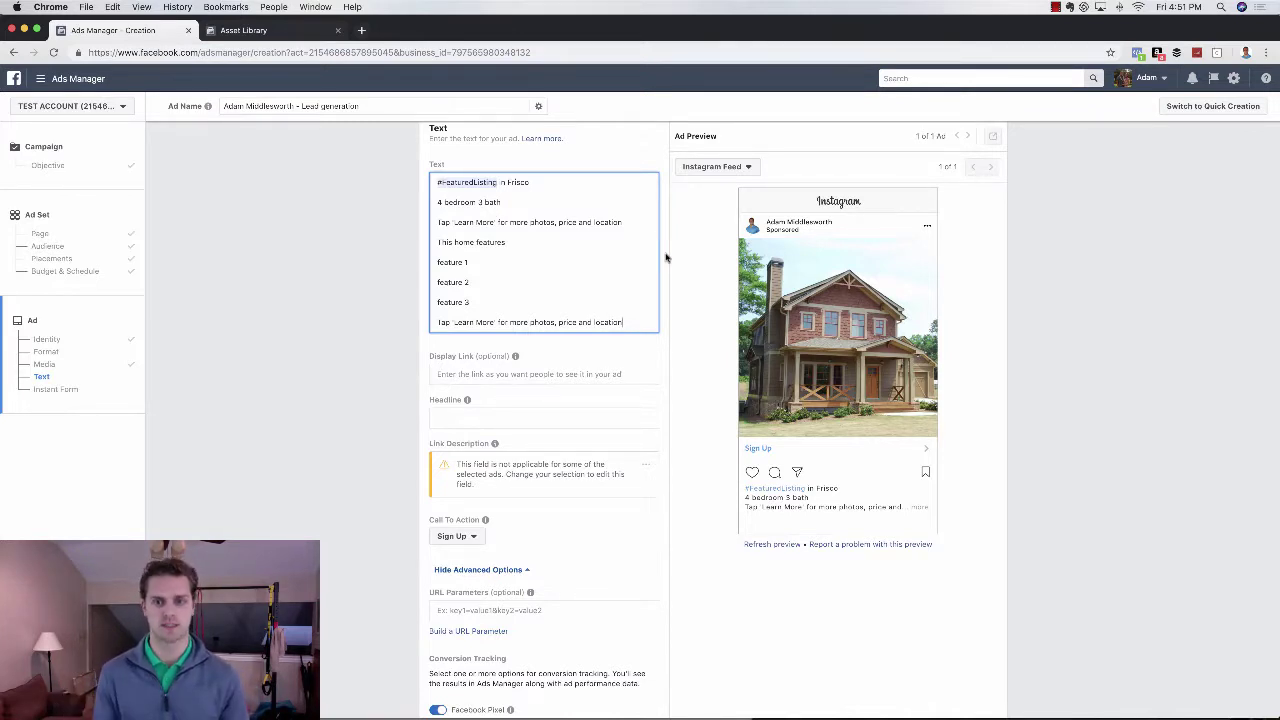
pyautogui.click(665, 258)
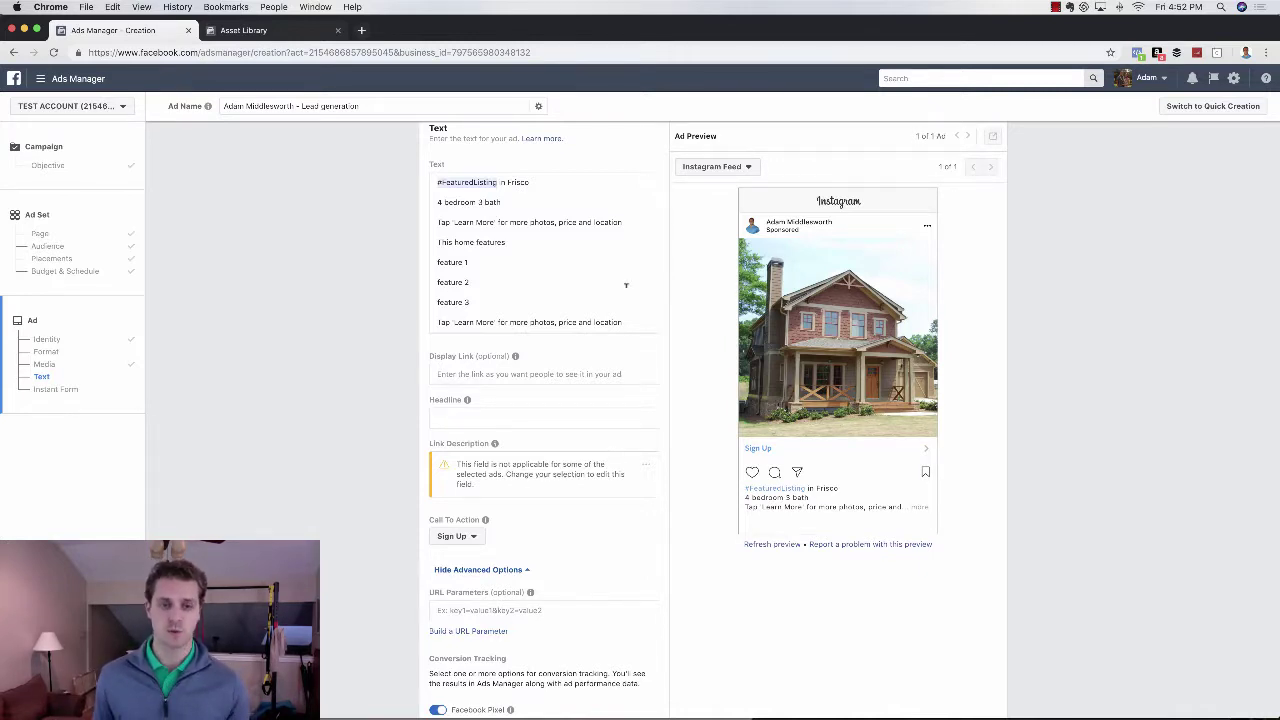
pyautogui.click(630, 321)
pyautogui.press('Return')
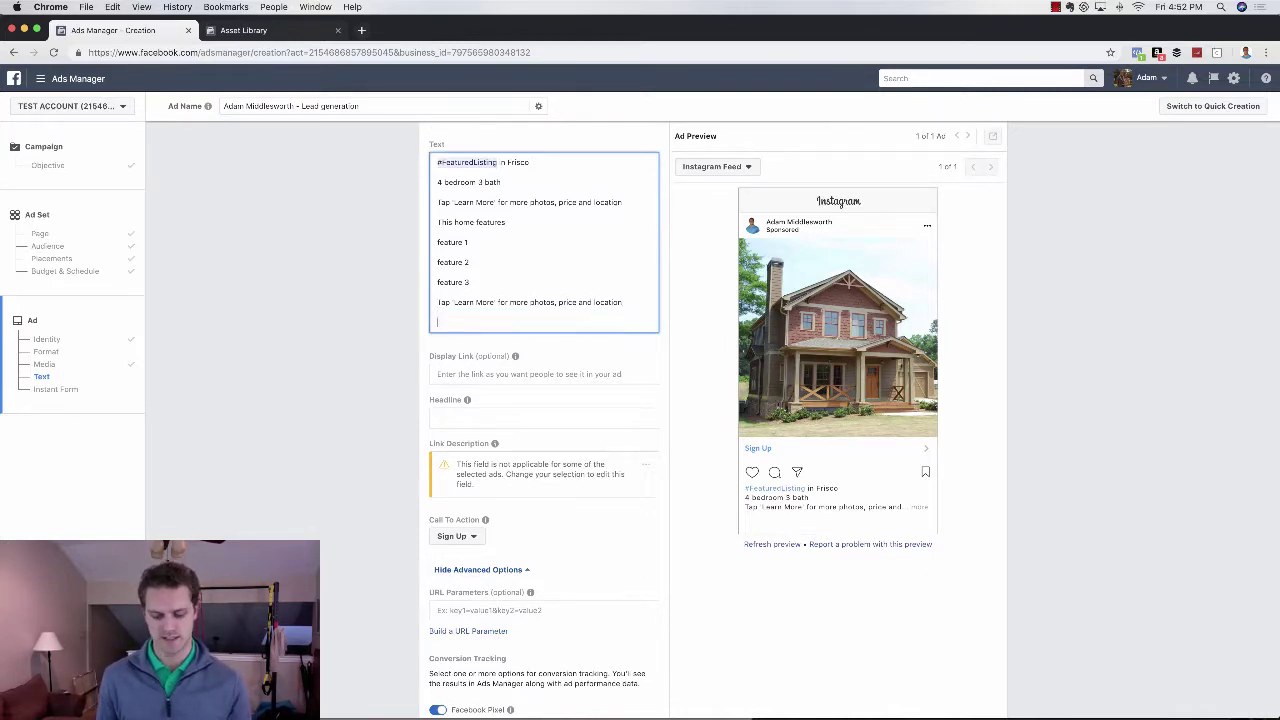
pyautogui.write('#Dalla')
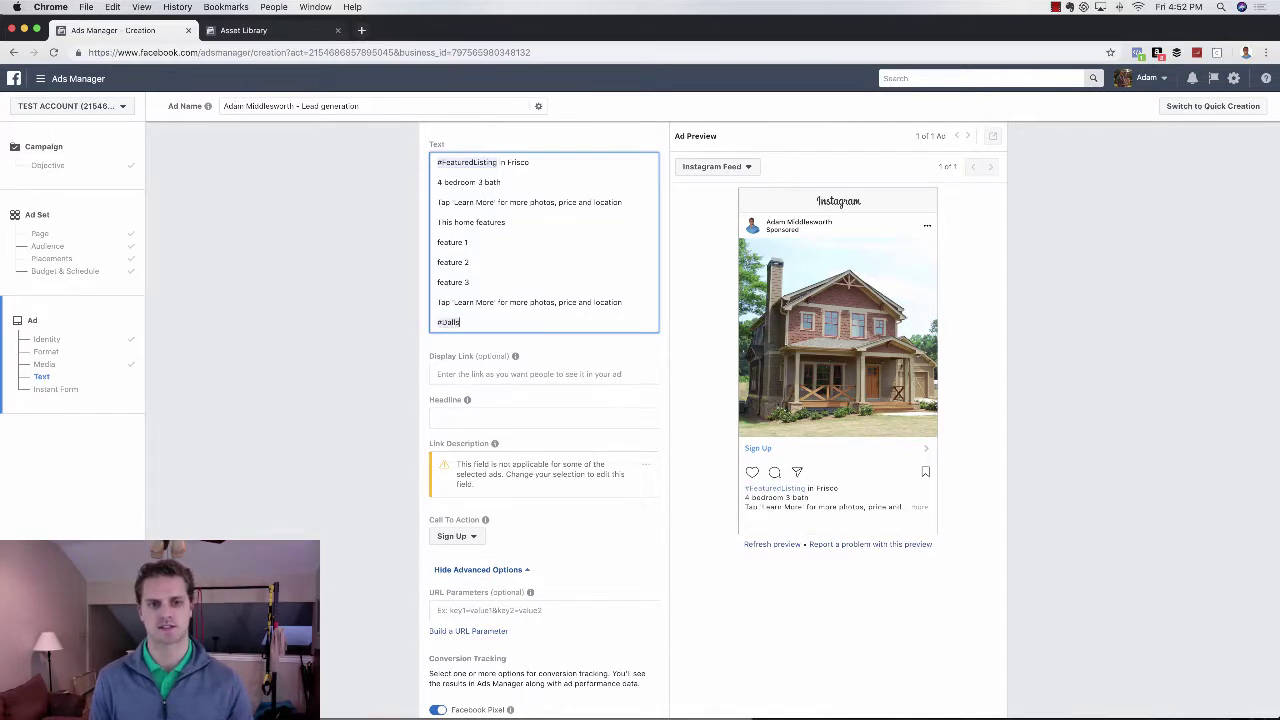
pyautogui.write('sRealEstate #')
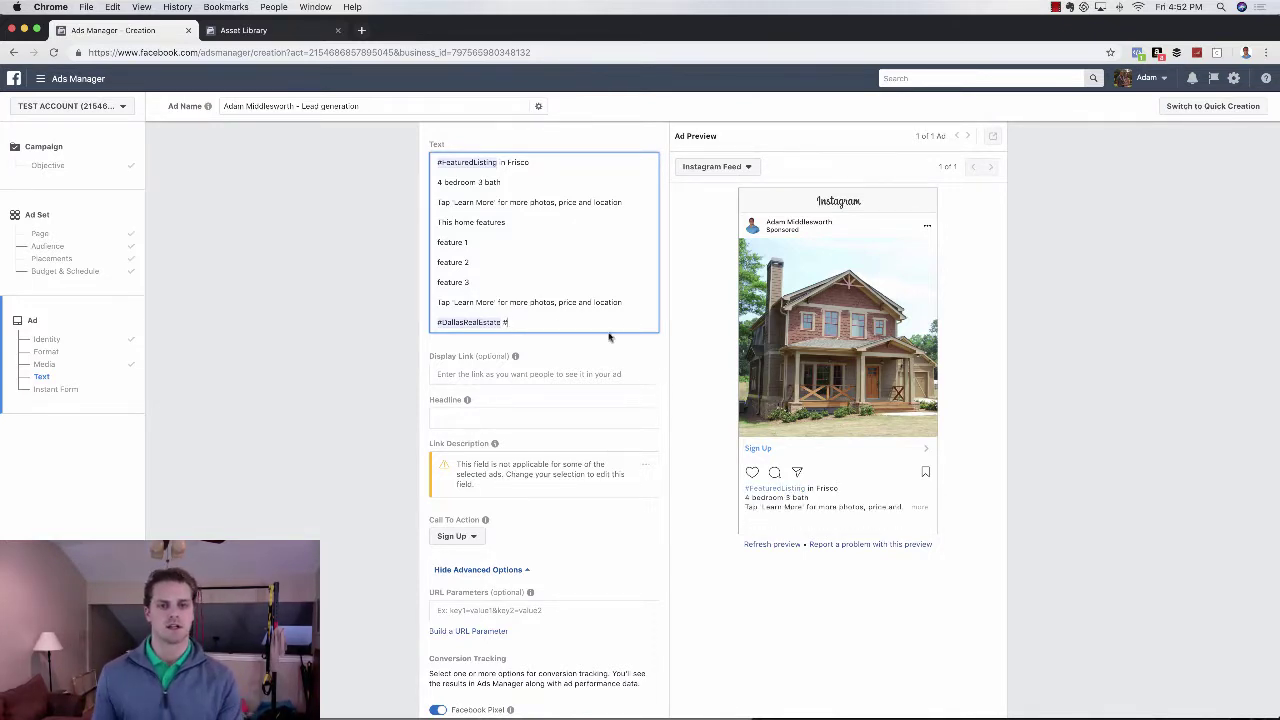
pyautogui.tripleClick(518, 322)
pyautogui.press('BackSpace')
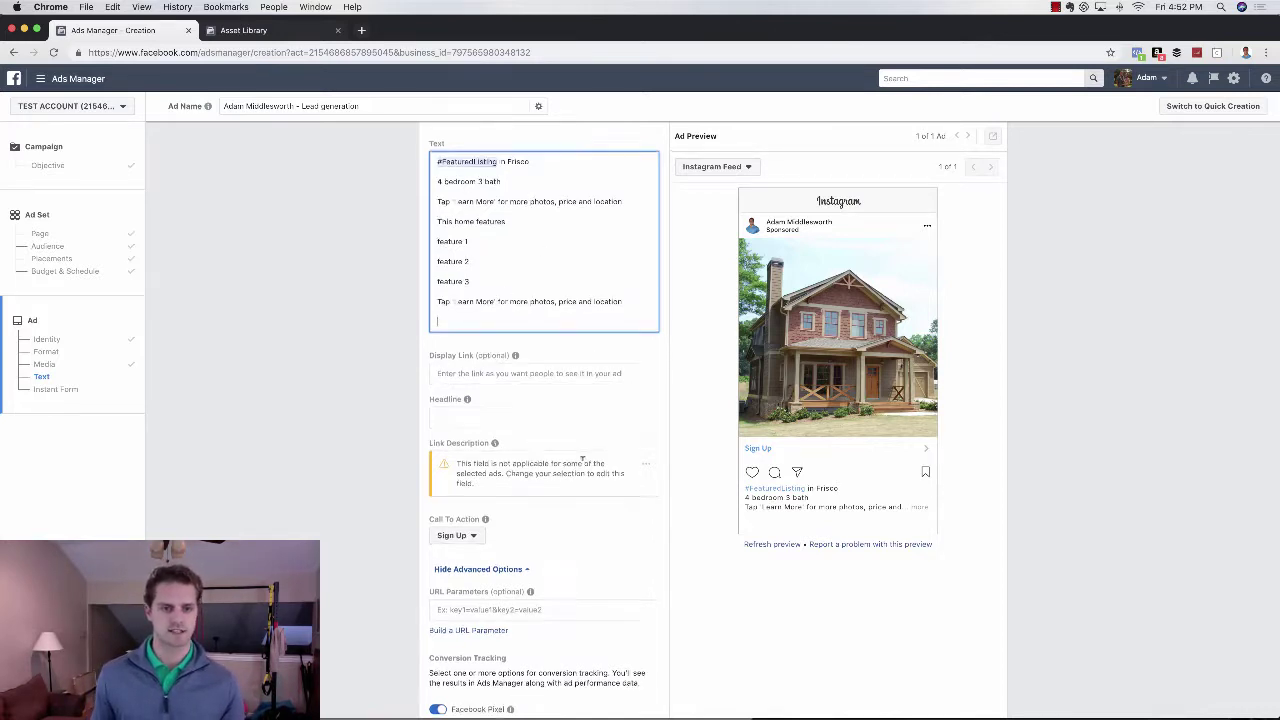
# Step: Change the call-to-action button from Sign Up to Learn More
pyautogui.scroll(-3, 583, 460)
pyautogui.click(474, 389)
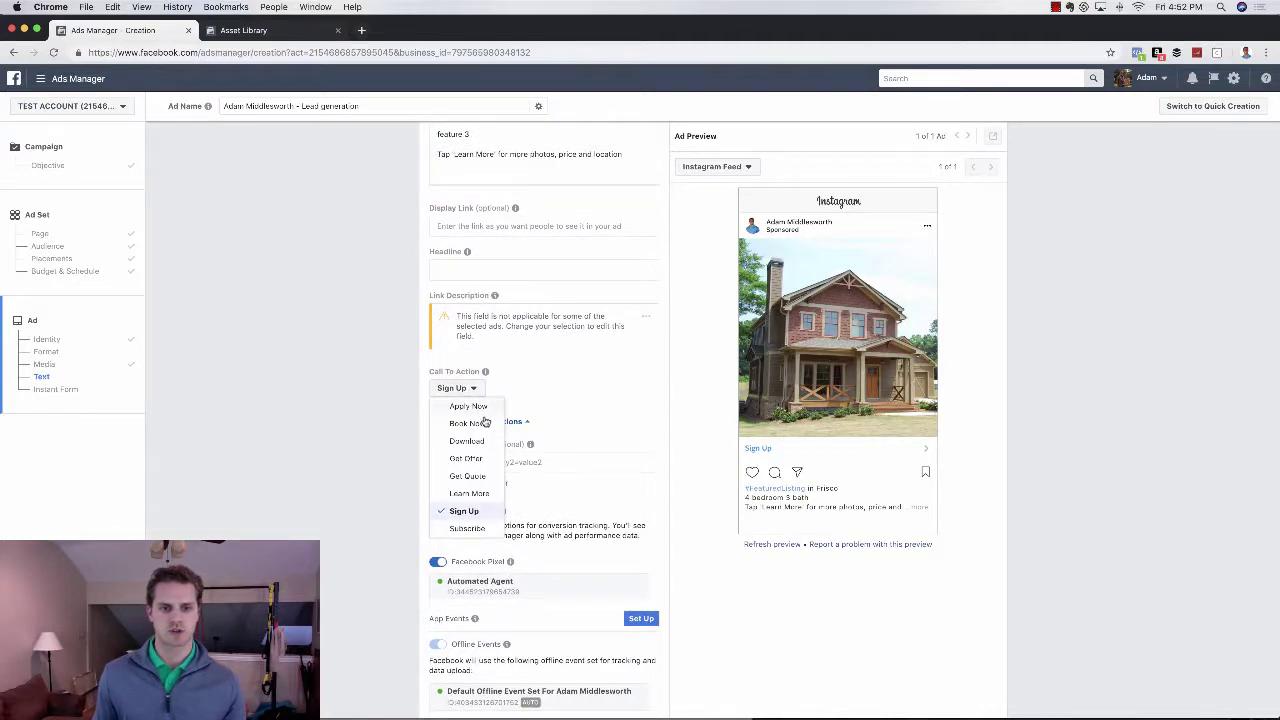
pyautogui.click(460, 492)
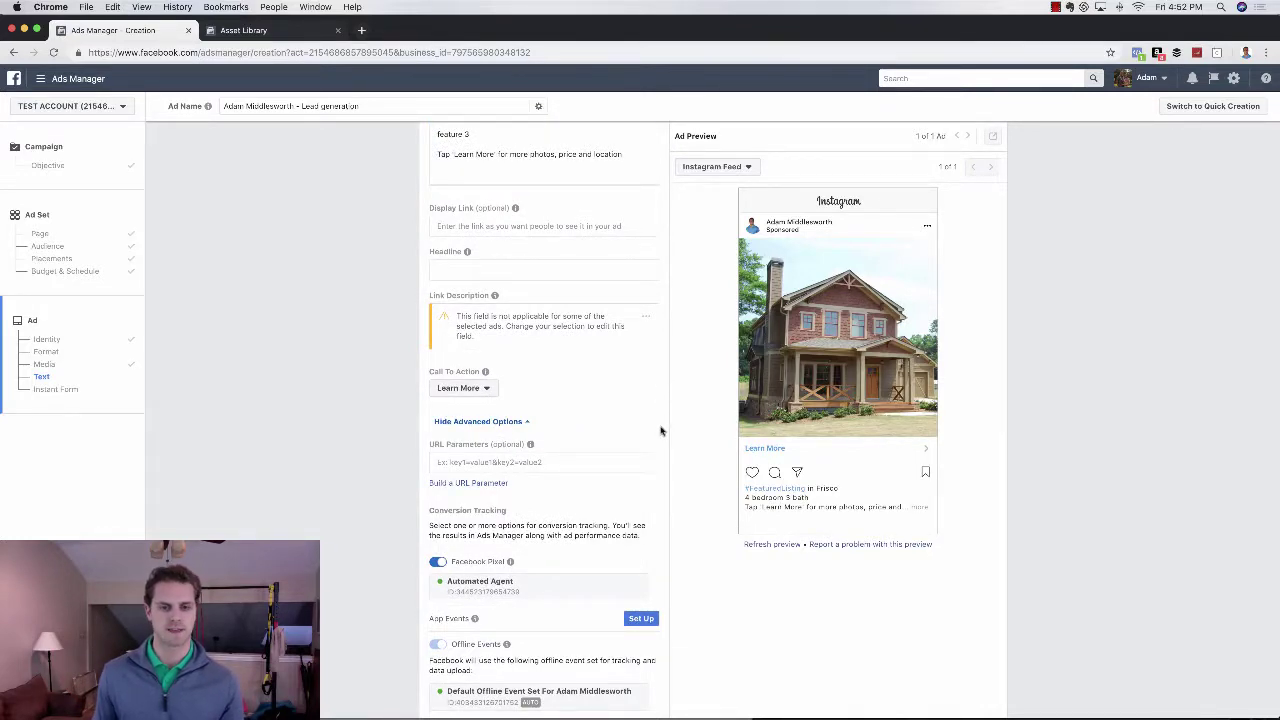
pyautogui.scroll(-5, 668, 432)
pyautogui.scroll(-4, 677, 437)
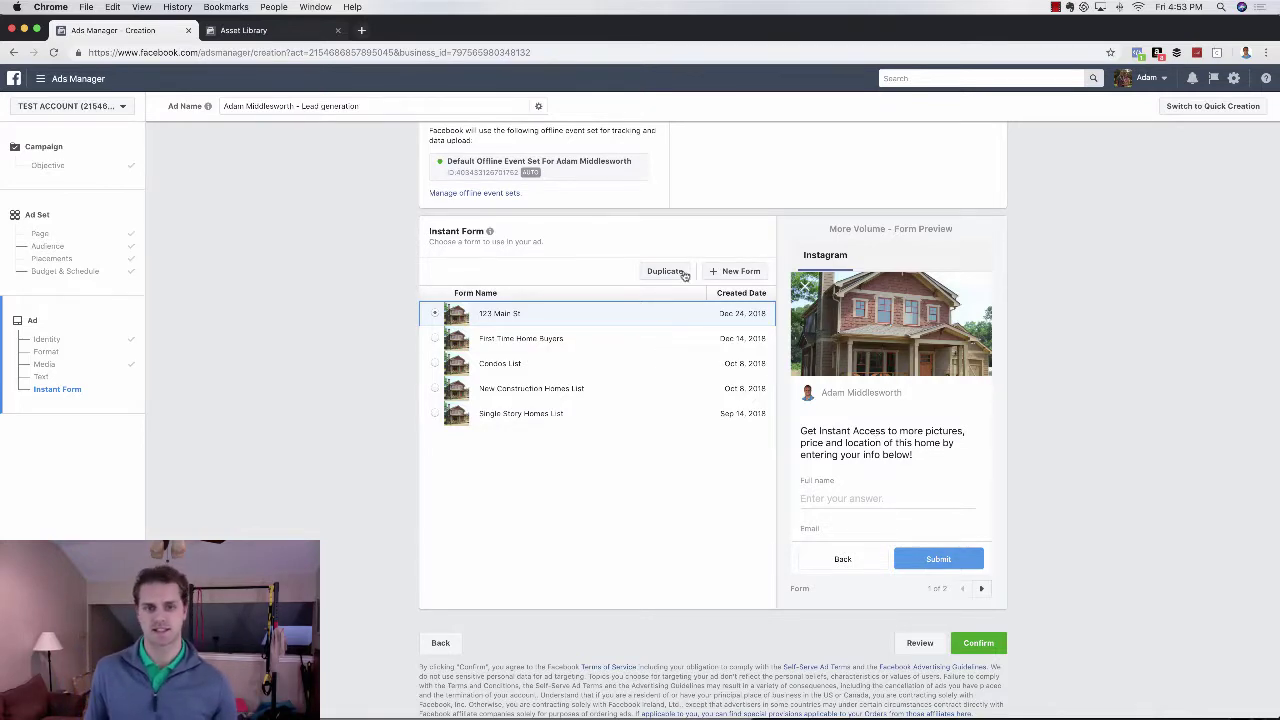
# Step: Create a new instant form titled '123 main st lead form' with the intro screen off
pyautogui.click(741, 271)
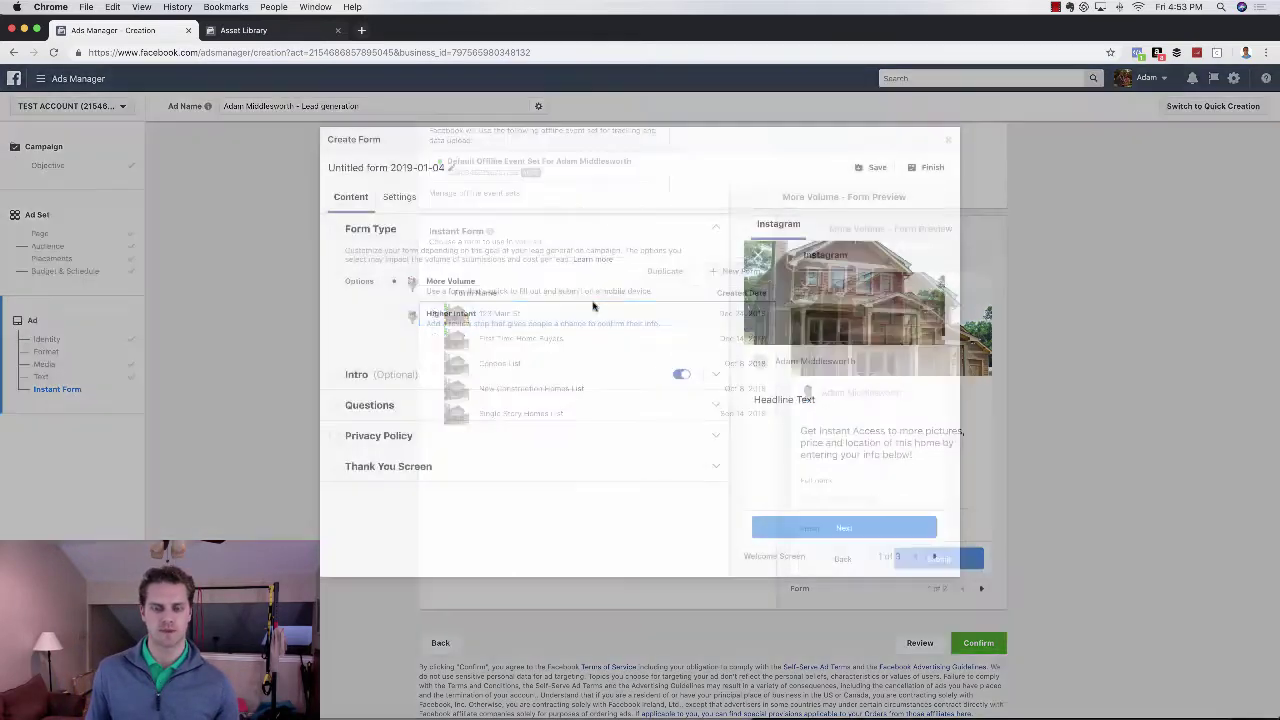
pyautogui.click(418, 167)
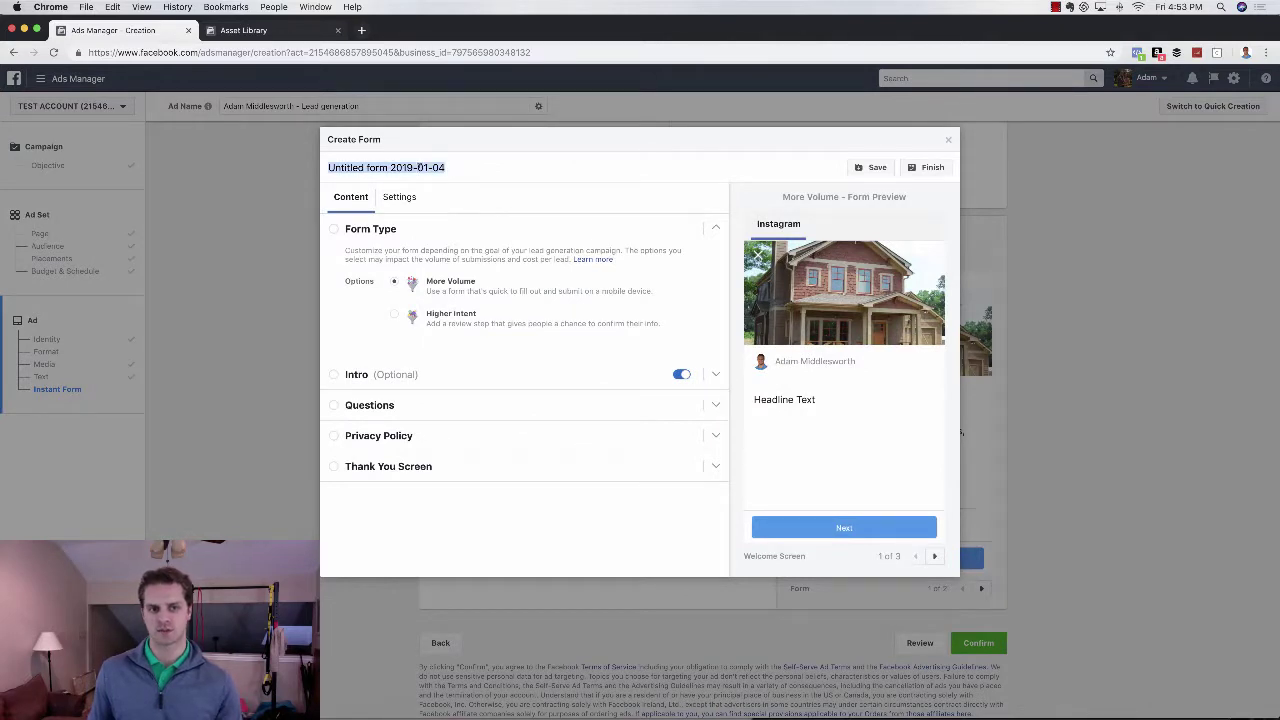
pyautogui.write('123 main st')
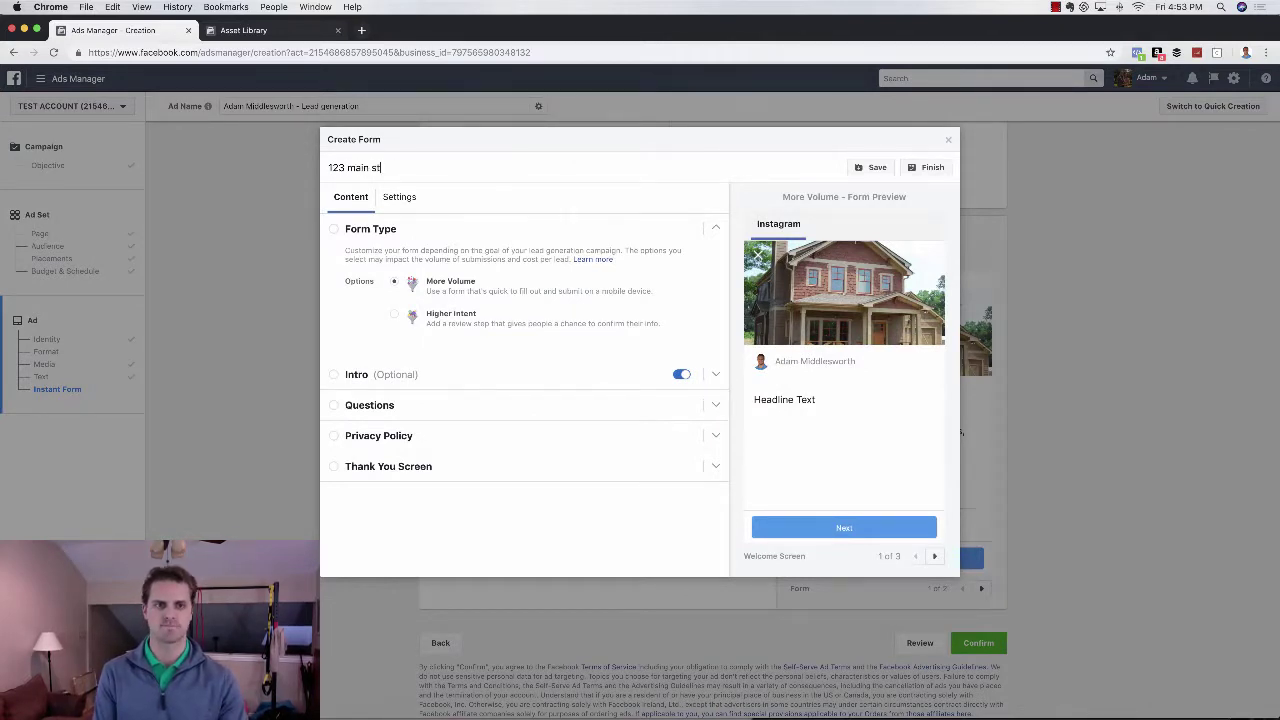
pyautogui.write(' lead form')
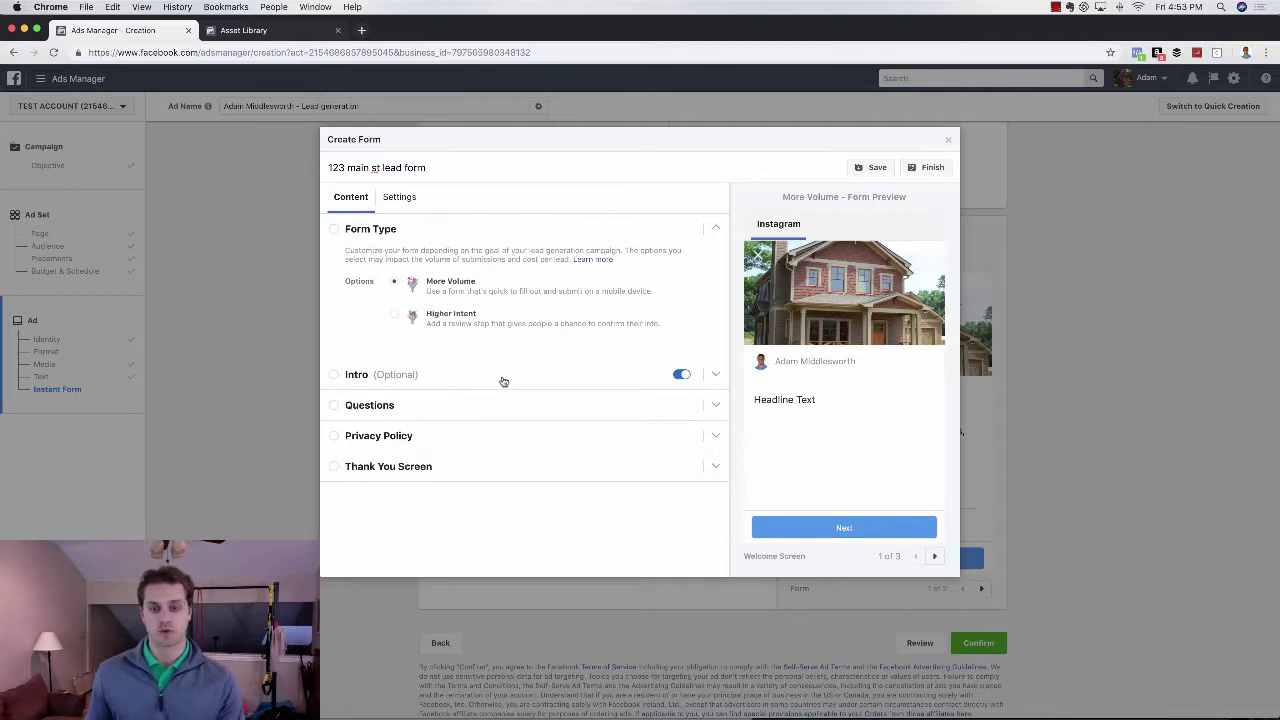
pyautogui.click(680, 375)
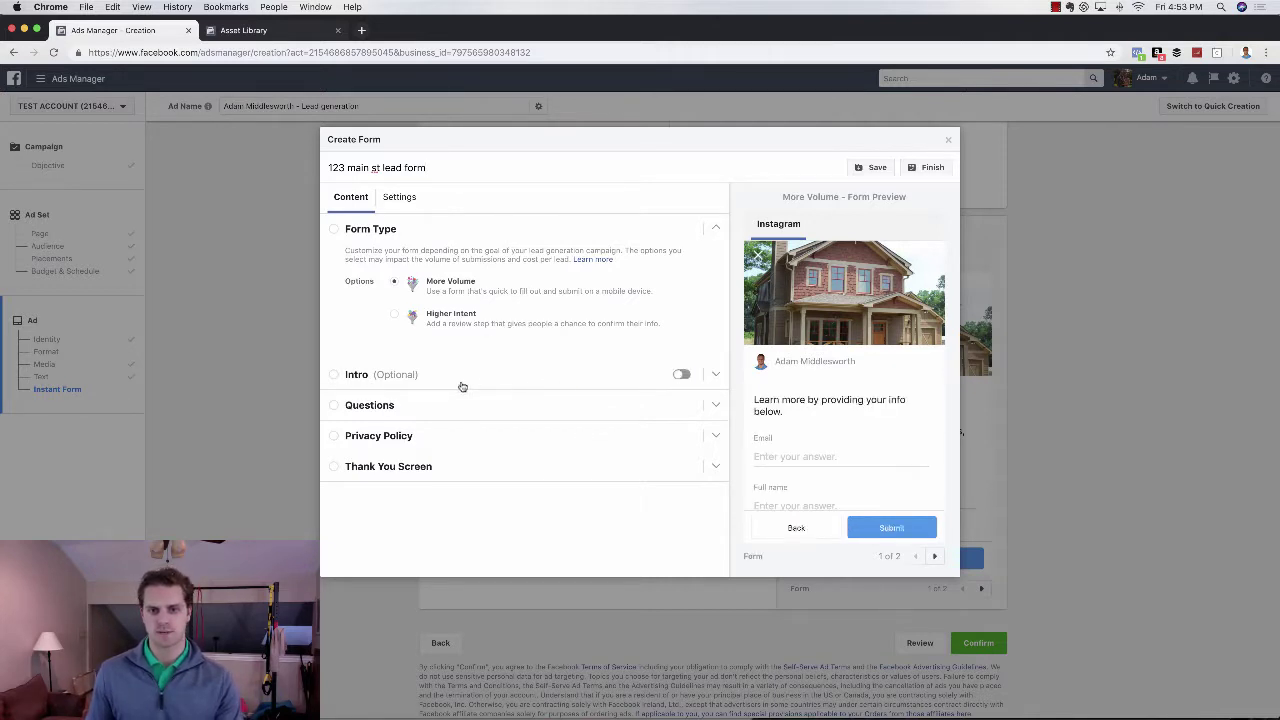
pyautogui.click(449, 406)
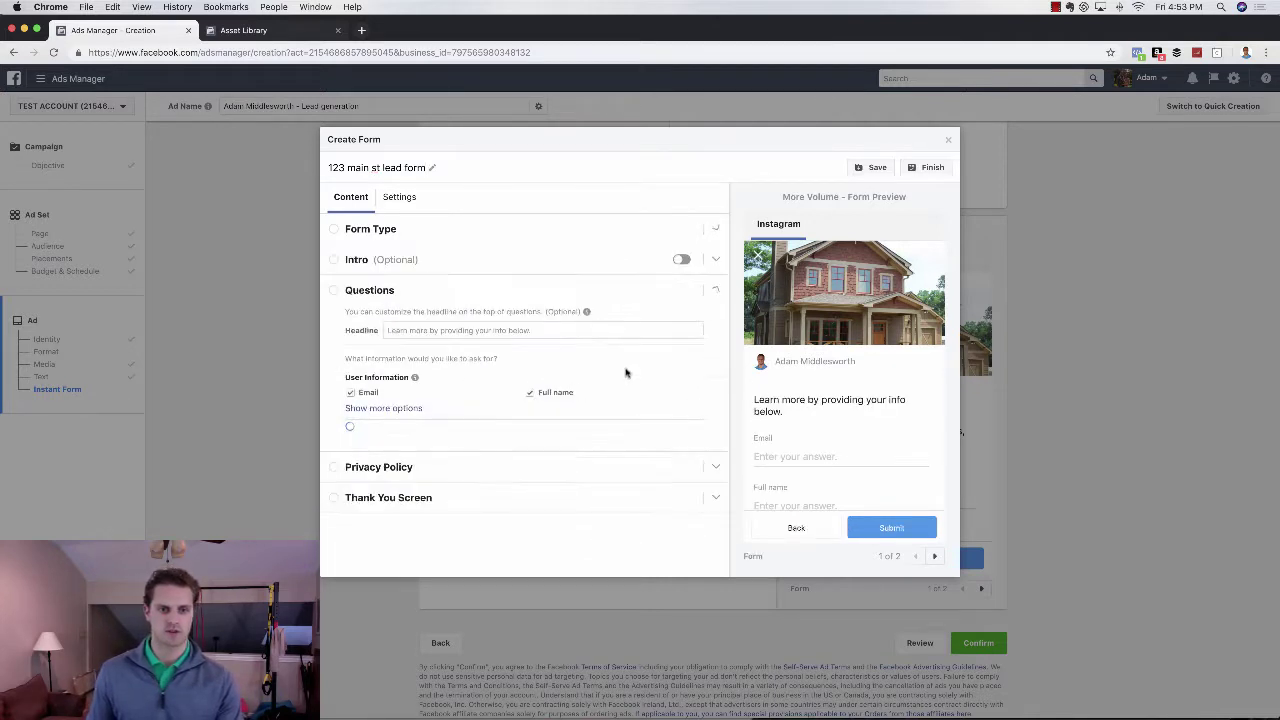
# Step: Add Phone number to the form's questions alongside full name and email
pyautogui.click(560, 330)
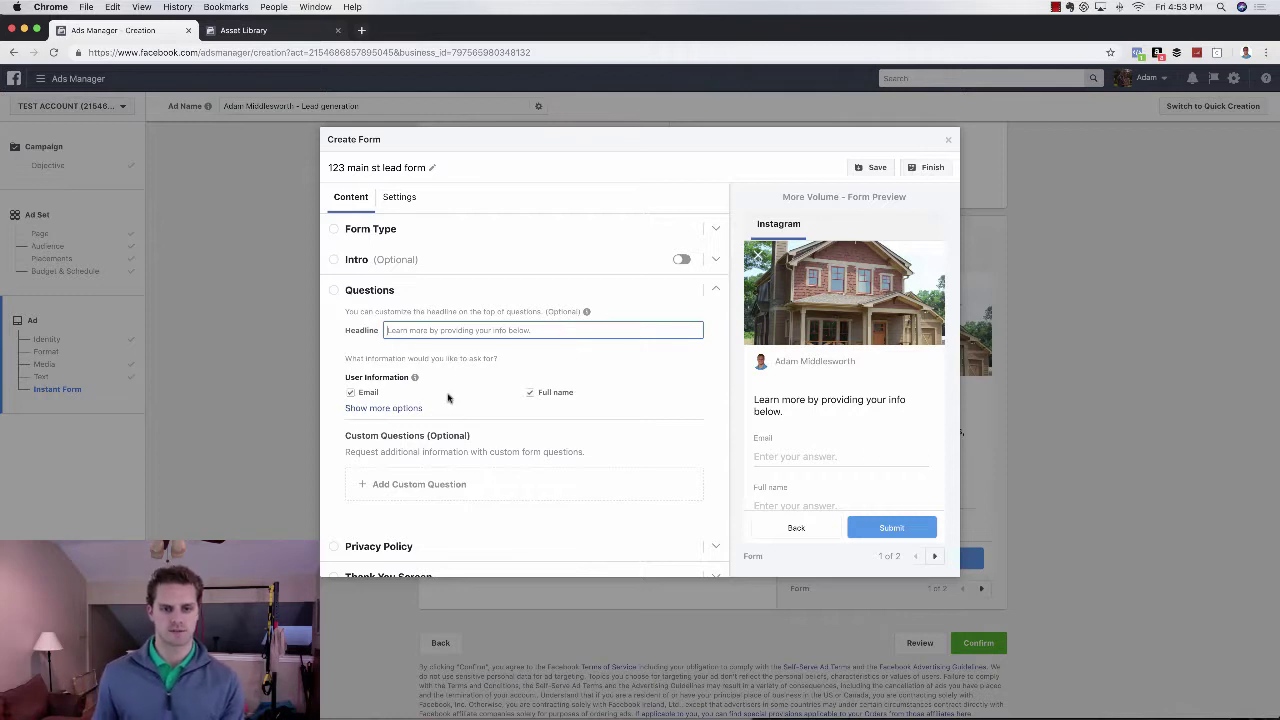
pyautogui.click(405, 410)
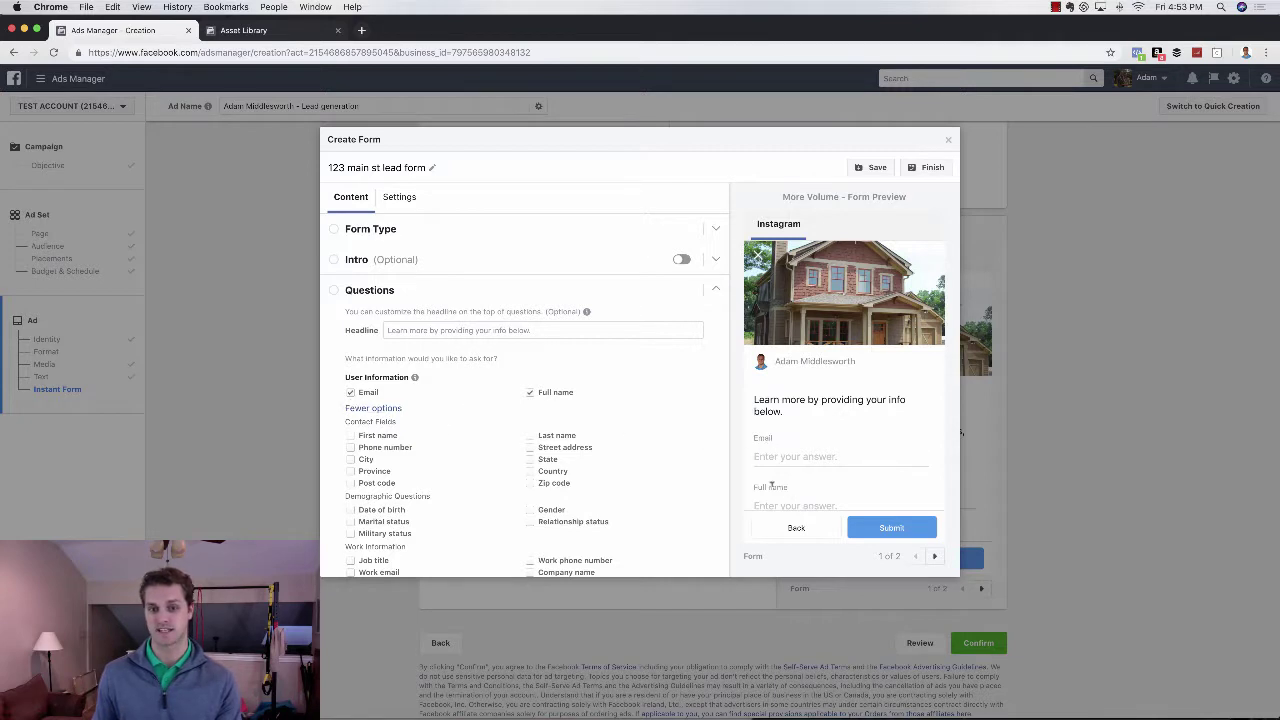
pyautogui.click(350, 392)
pyautogui.click(350, 392)
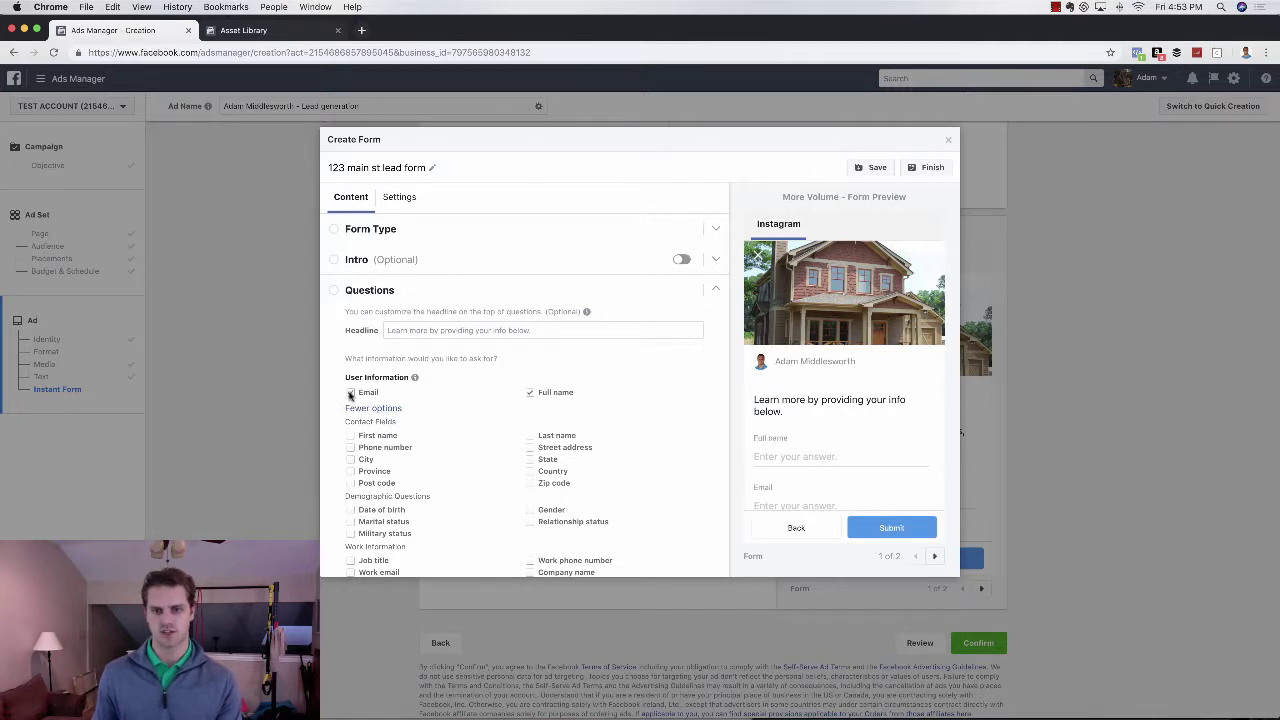
pyautogui.click(350, 447)
pyautogui.scroll(-4, 748, 478)
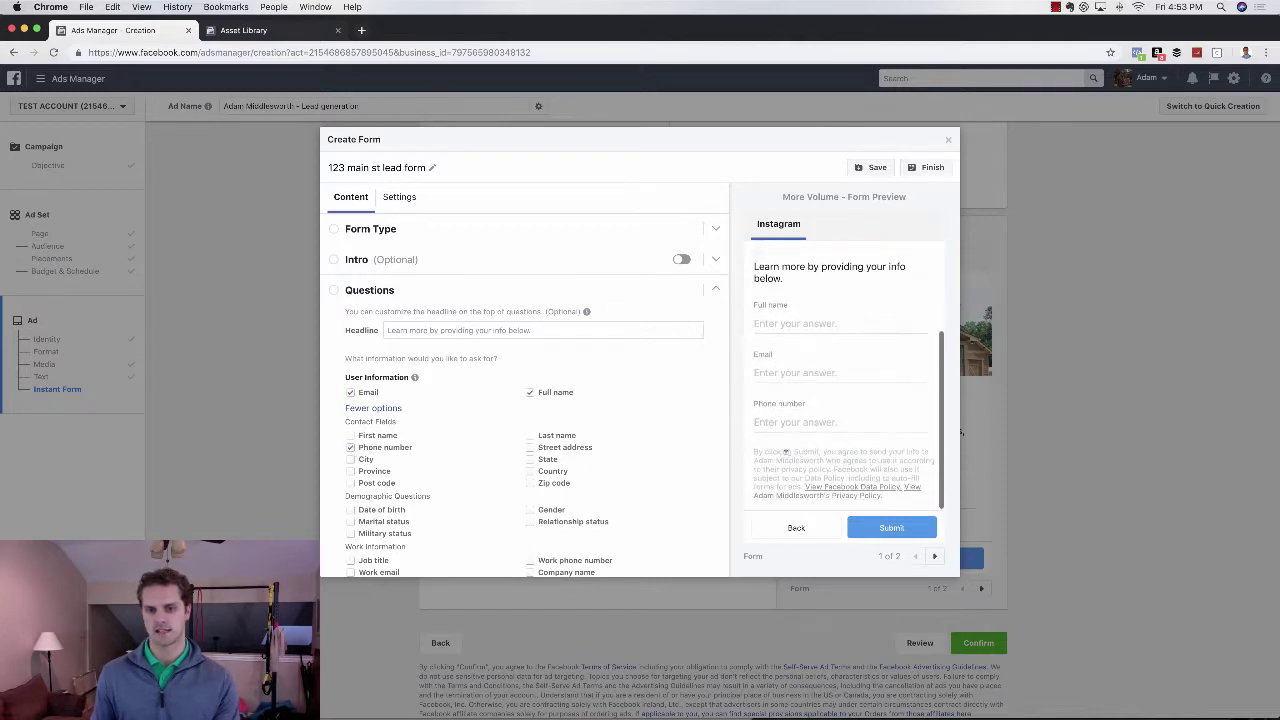
pyautogui.scroll(3, 768, 410)
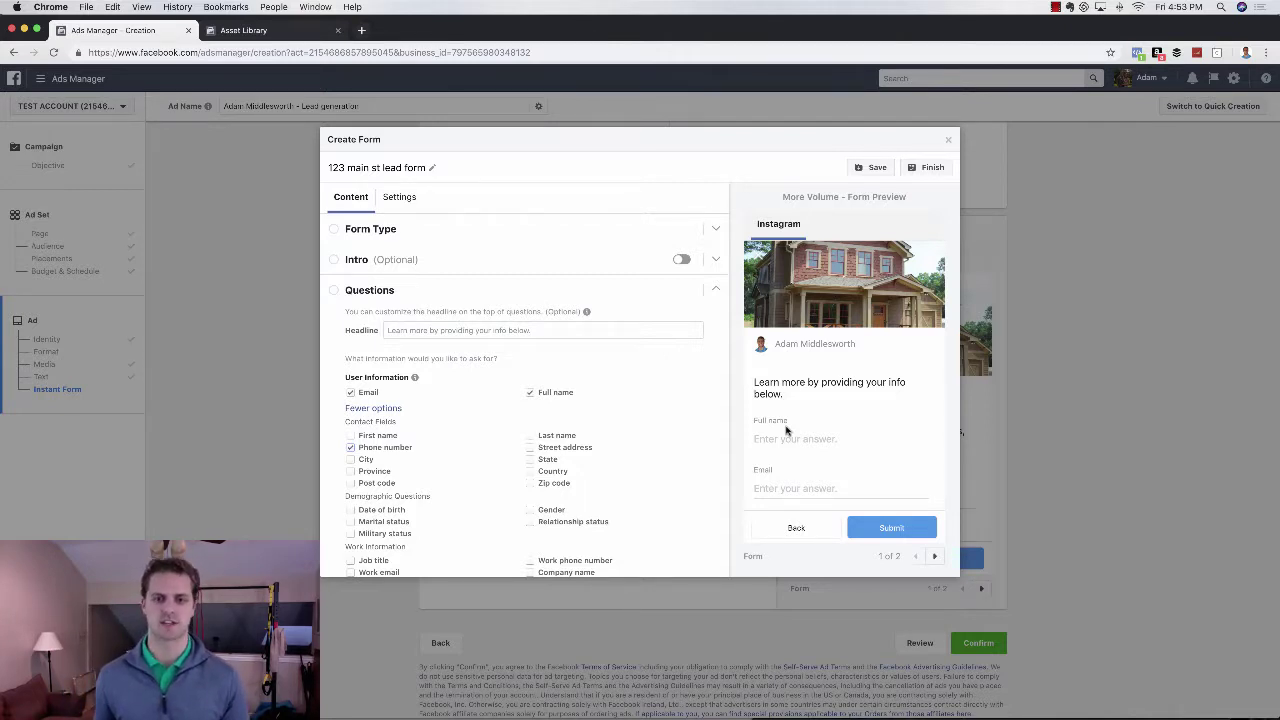
pyautogui.scroll(-5, 650, 445)
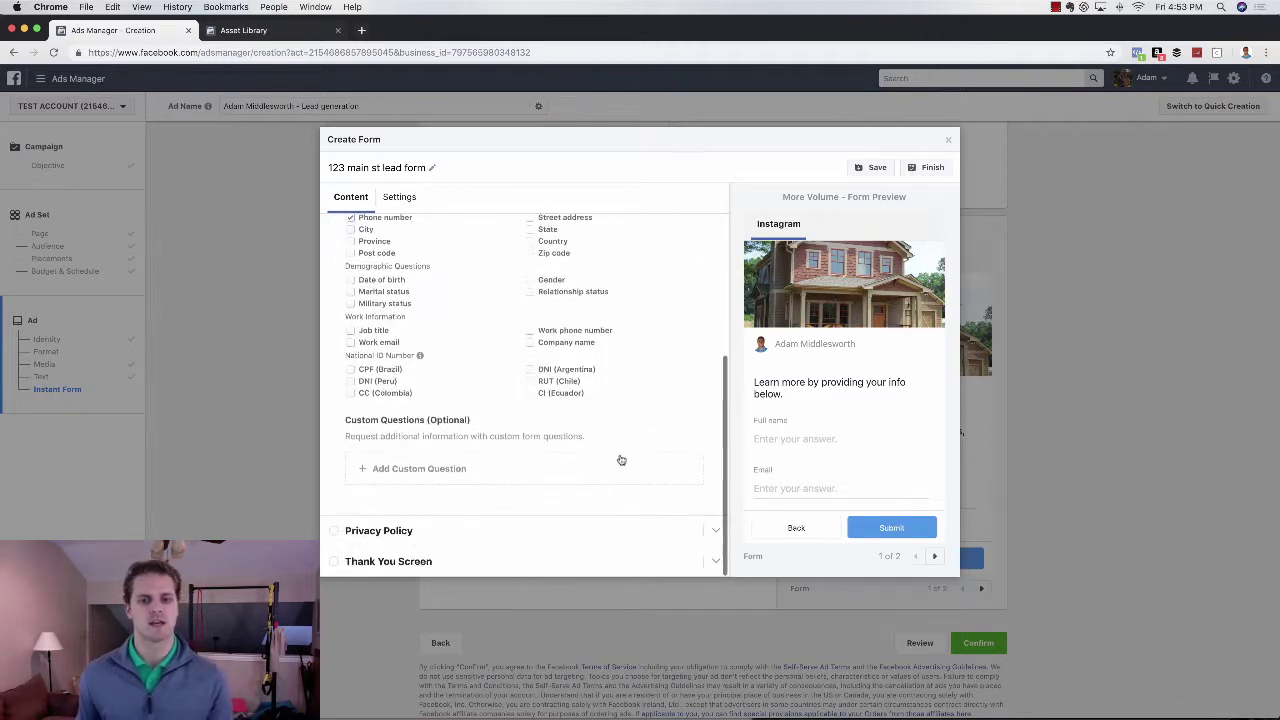
# Step: Review the Privacy Policy and Thank You Screen sections, then close the form dialog
pyautogui.click(519, 529)
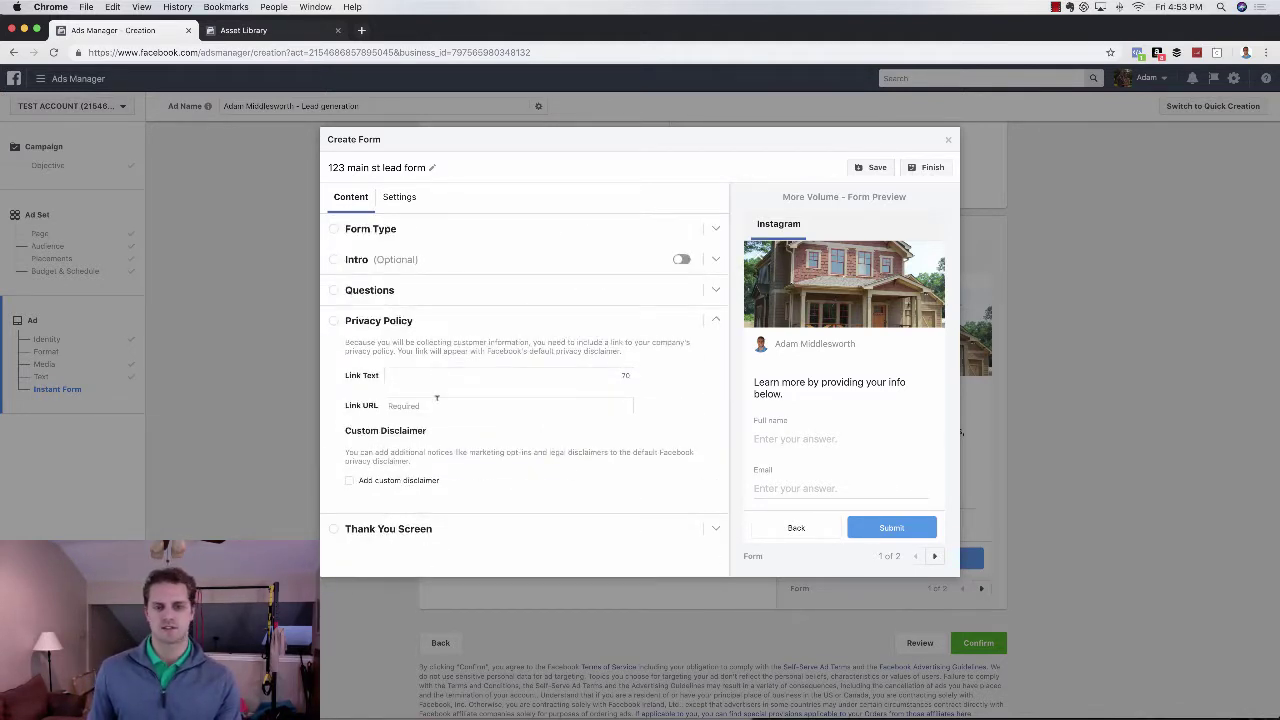
pyautogui.click(467, 535)
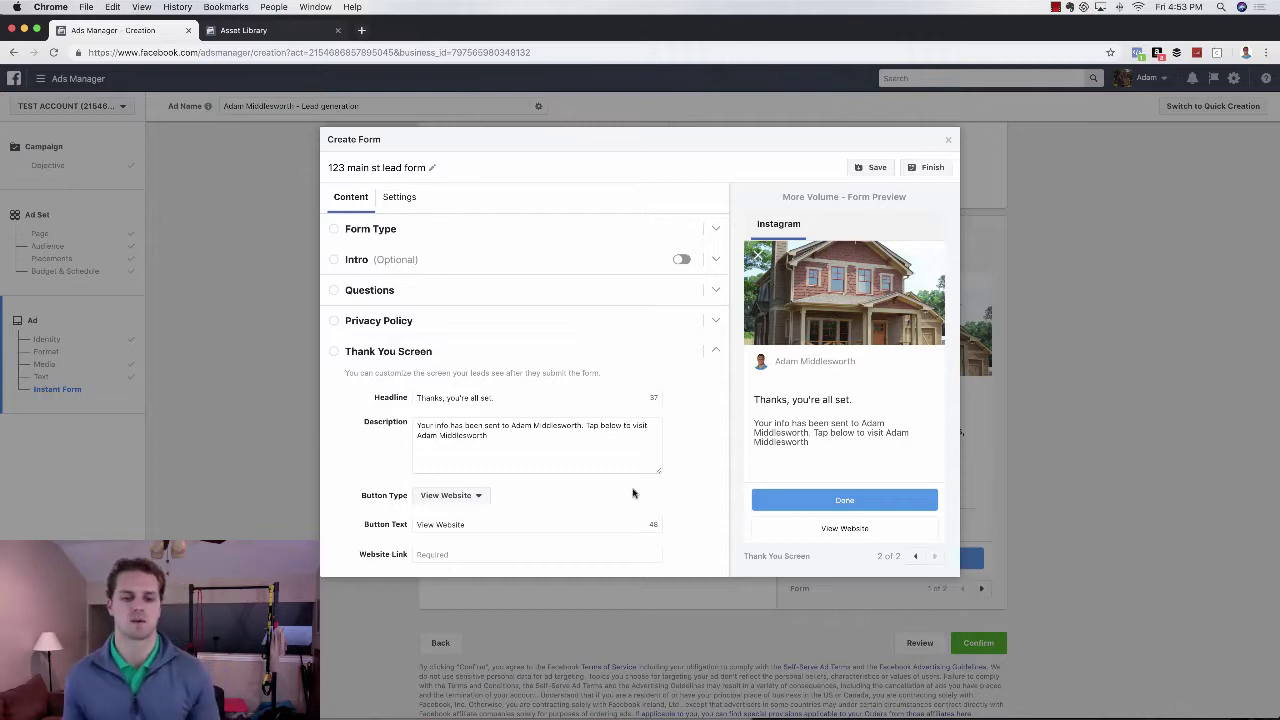
pyautogui.click(950, 141)
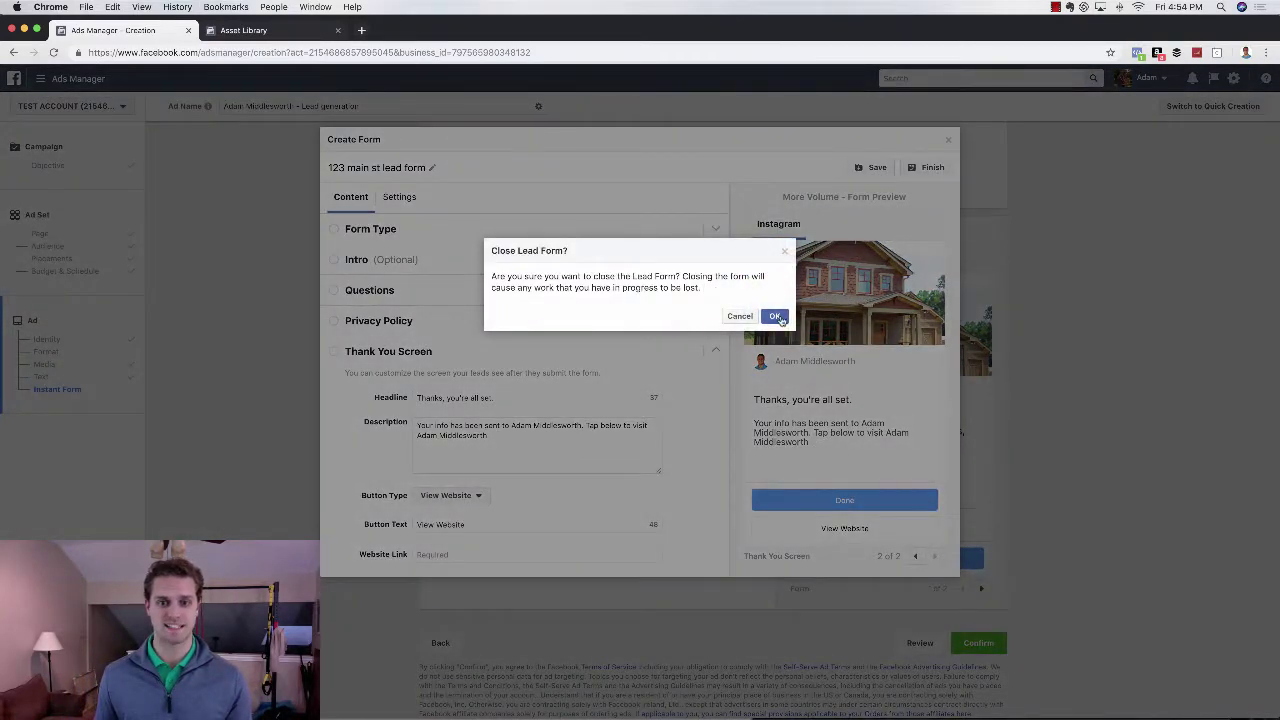
# Step: Discard the new form and preview the 123 Main St form through its thank-you screen
pyautogui.click(773, 316)
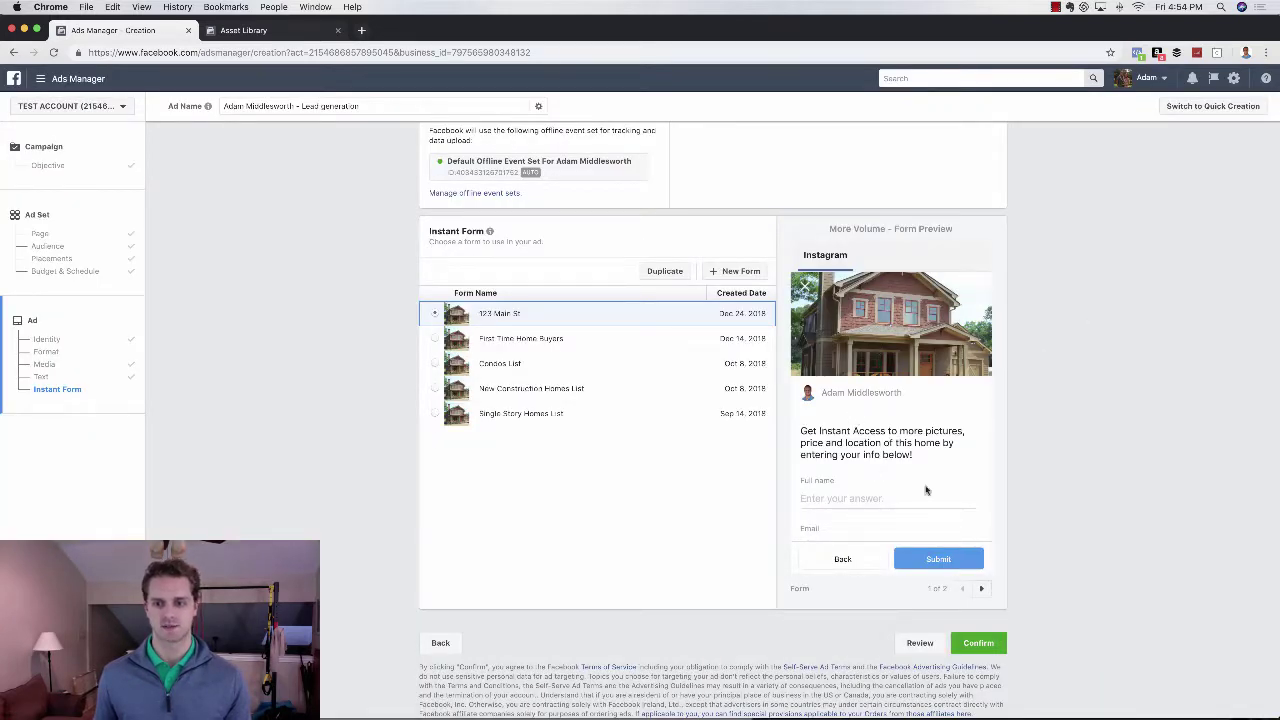
pyautogui.scroll(-2, 907, 486)
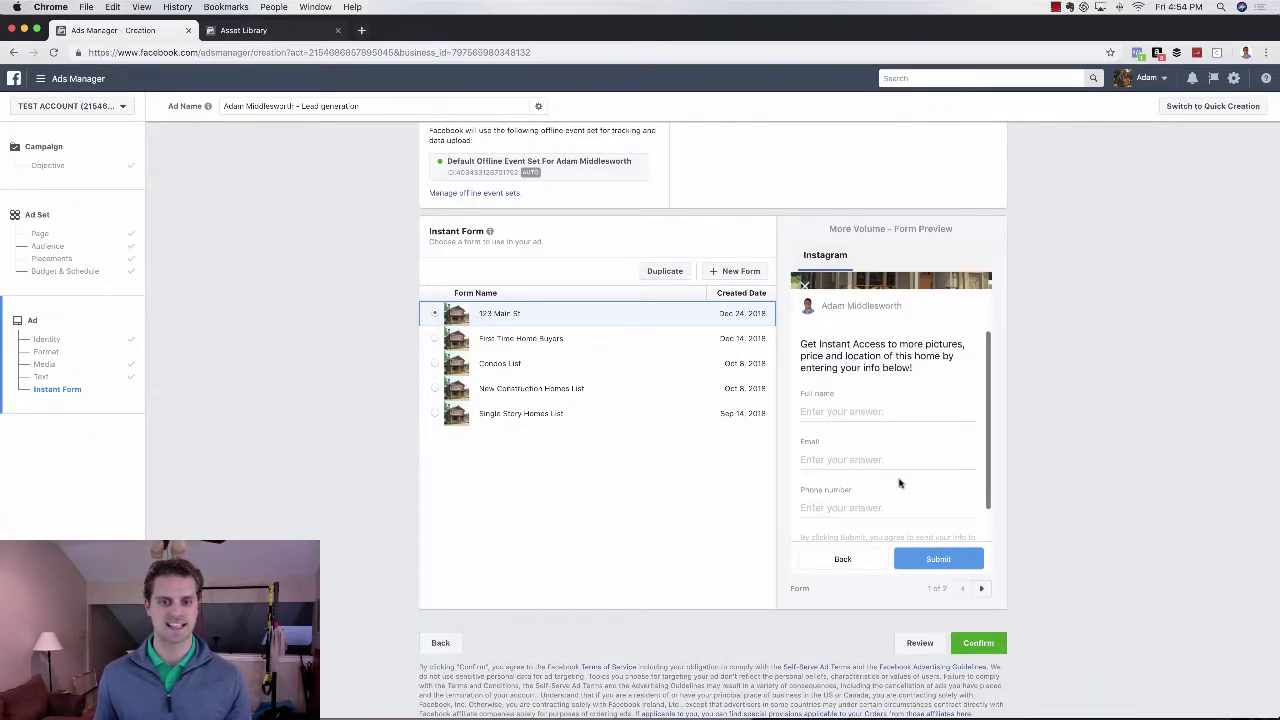
pyautogui.scroll(-1, 899, 483)
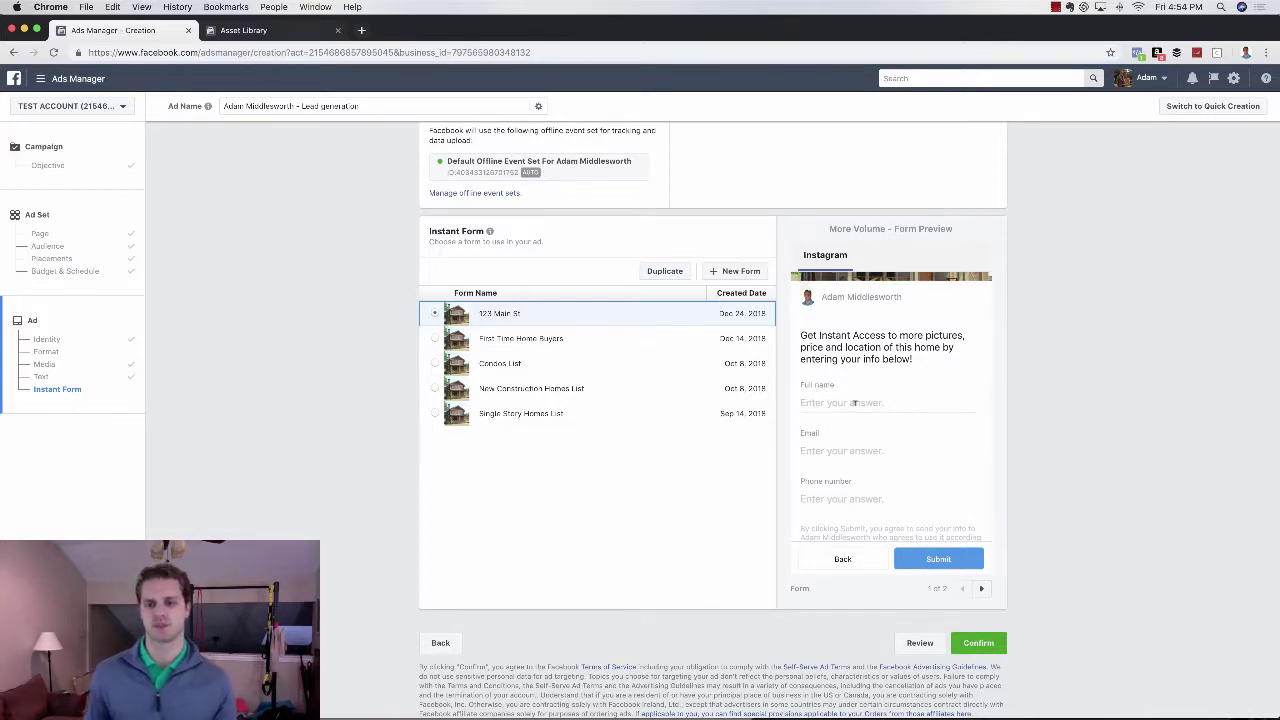
pyautogui.click(983, 589)
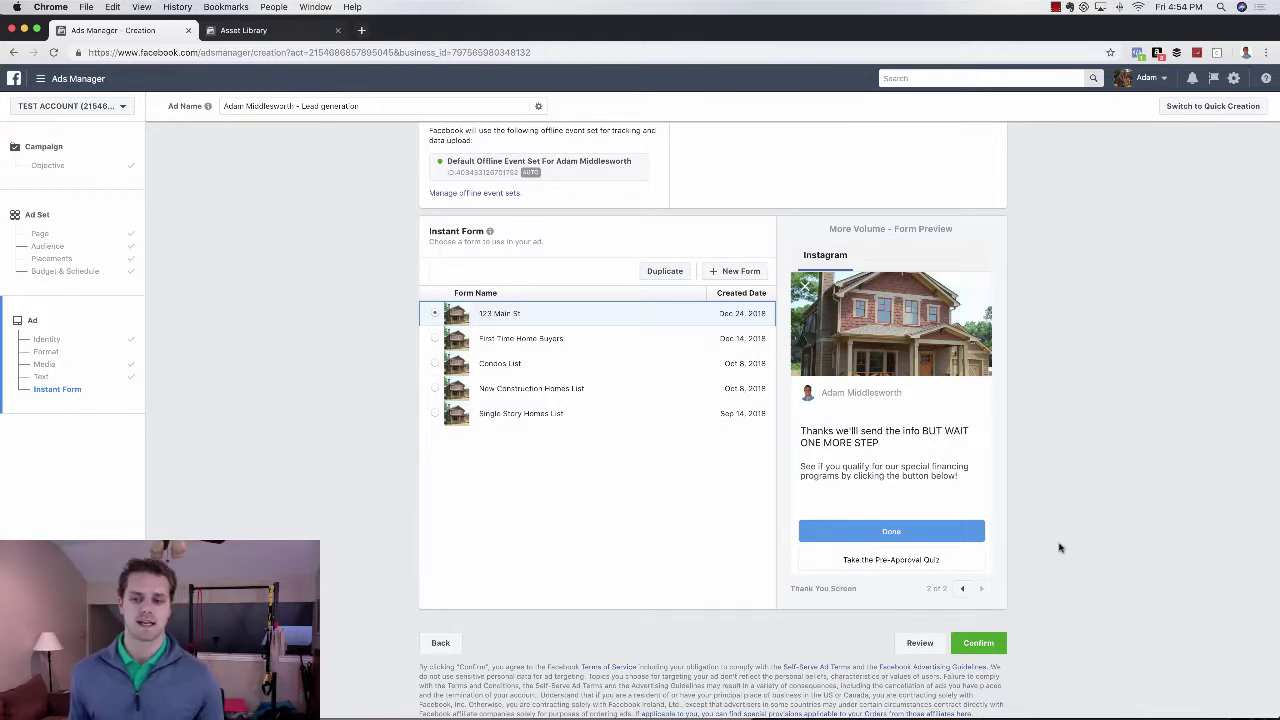
pyautogui.scroll(1, 1048, 474)
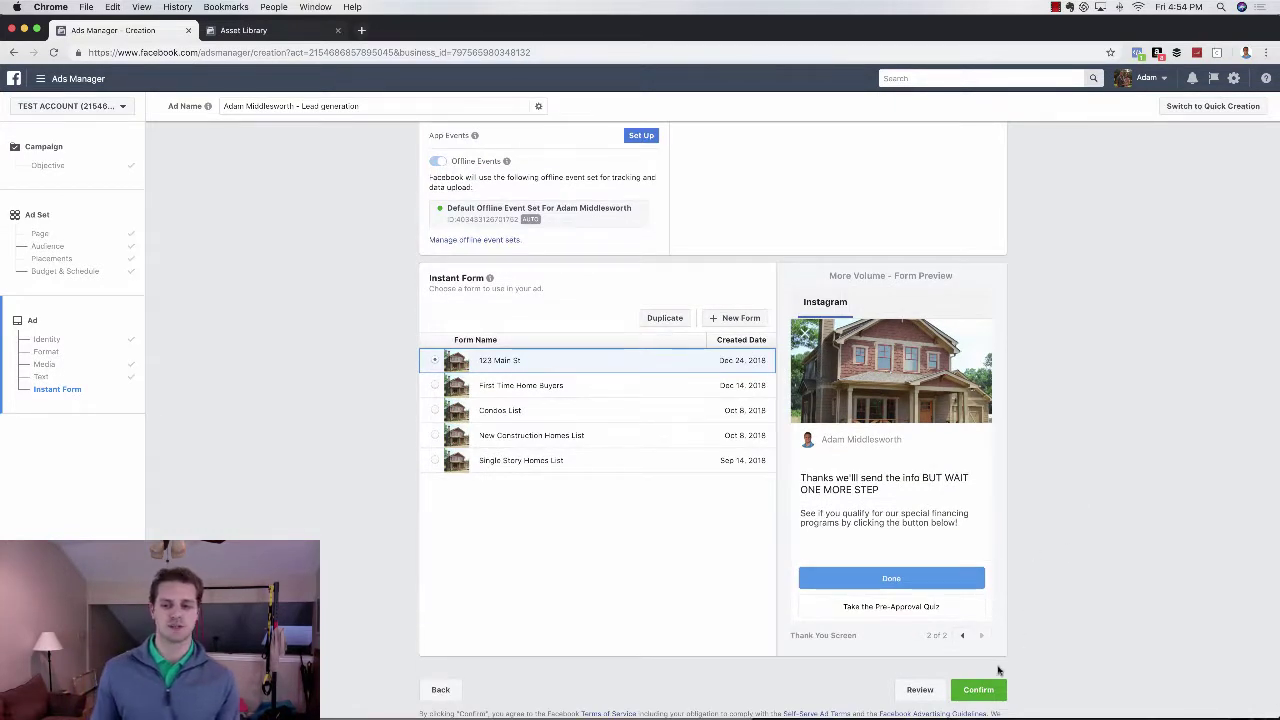
pyautogui.scroll(5, 1058, 455)
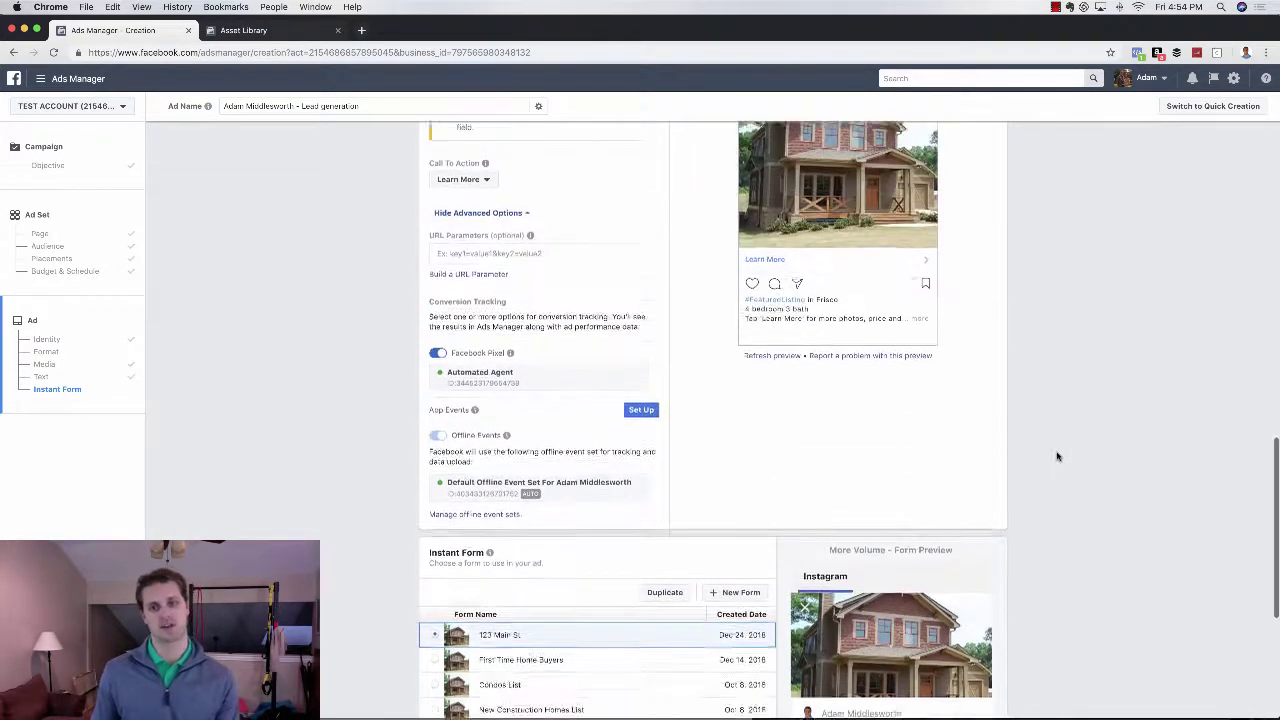
pyautogui.scroll(1, 1054, 448)
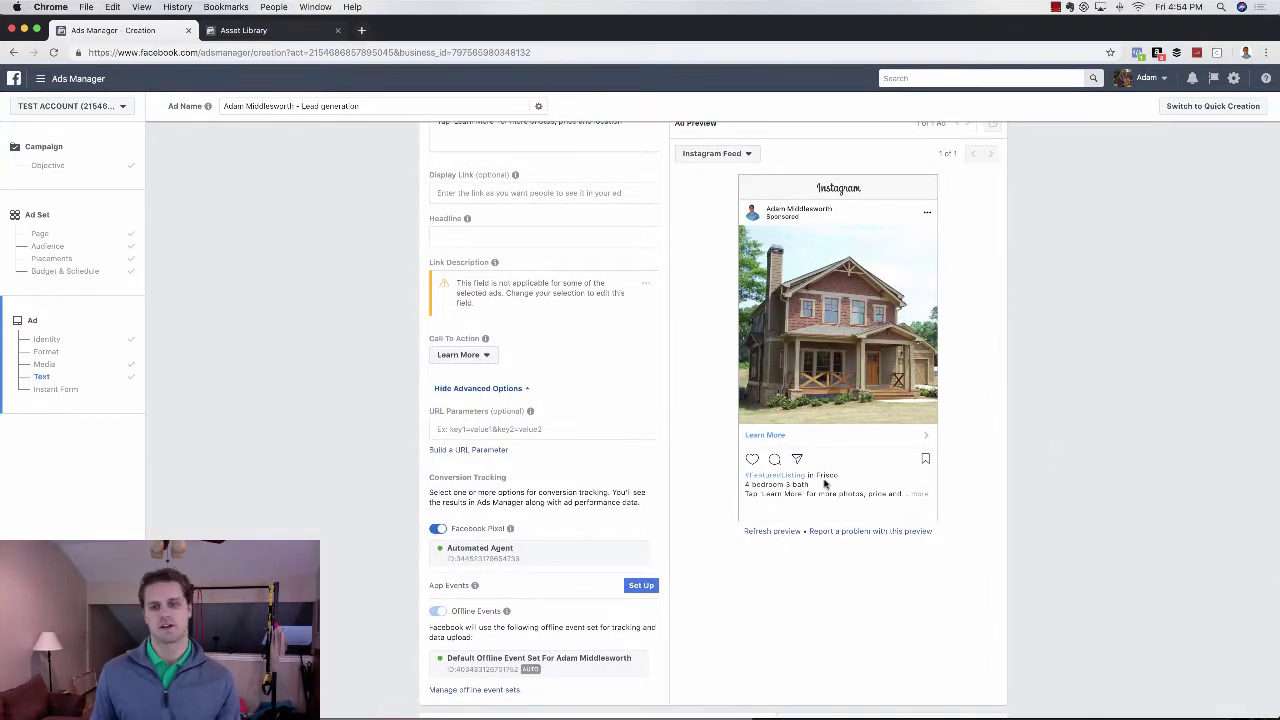
pyautogui.click(722, 158)
pyautogui.click(742, 190)
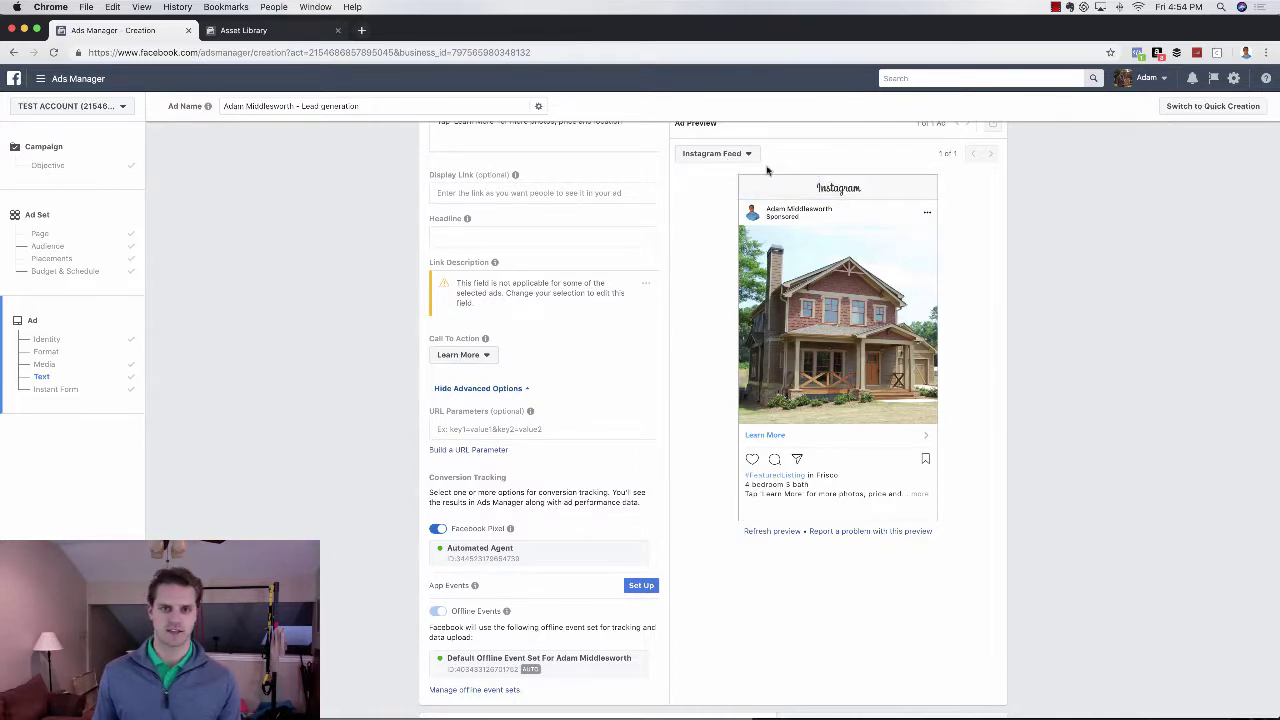
pyautogui.scroll(-1, 963, 378)
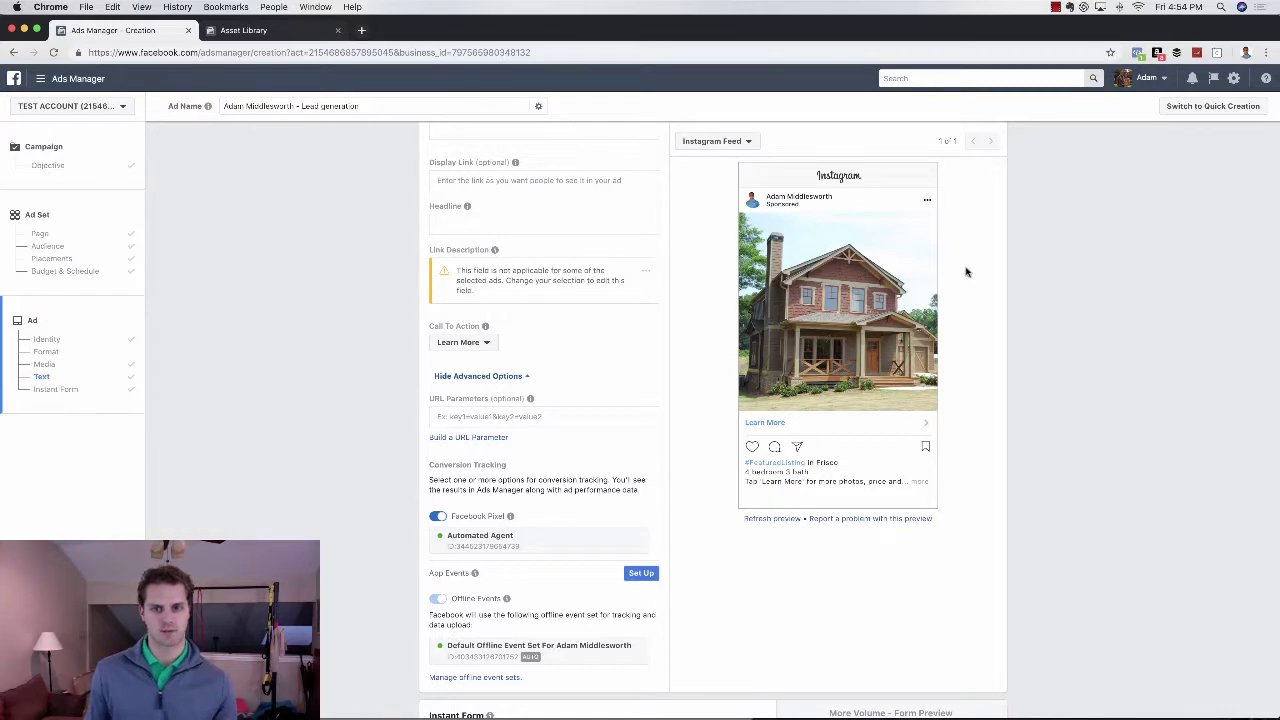
pyautogui.scroll(-5, 966, 272)
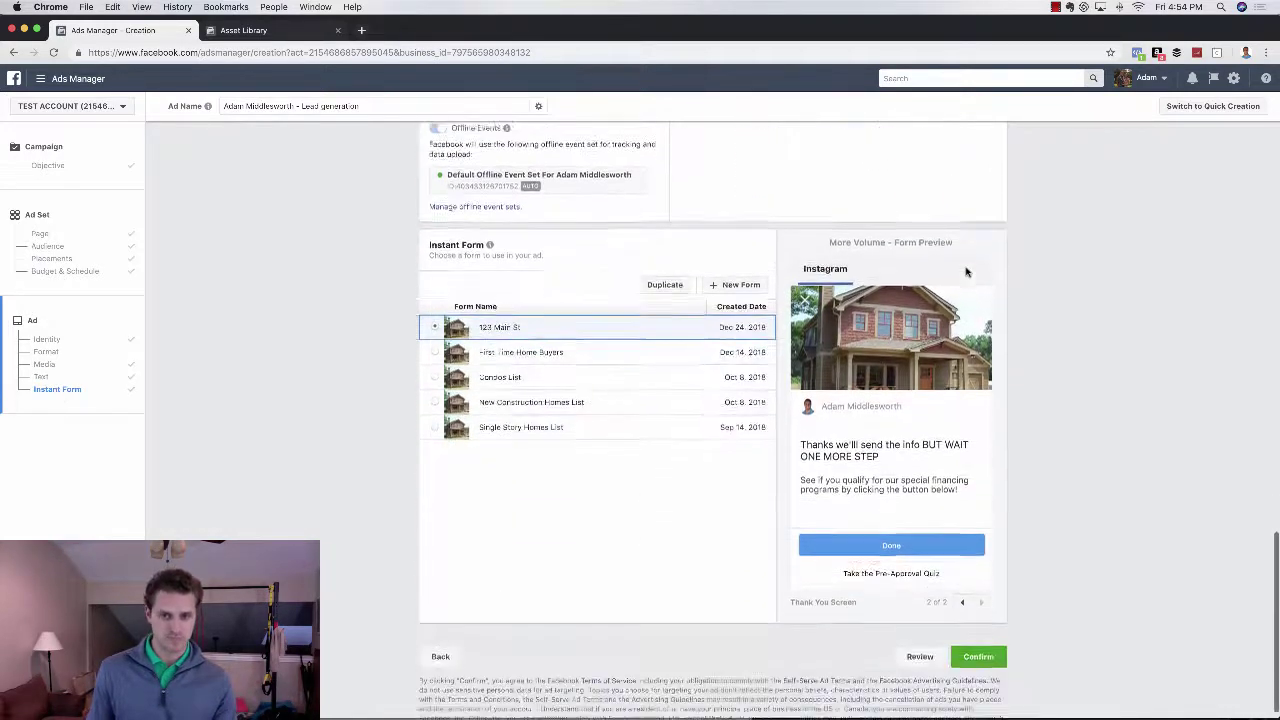